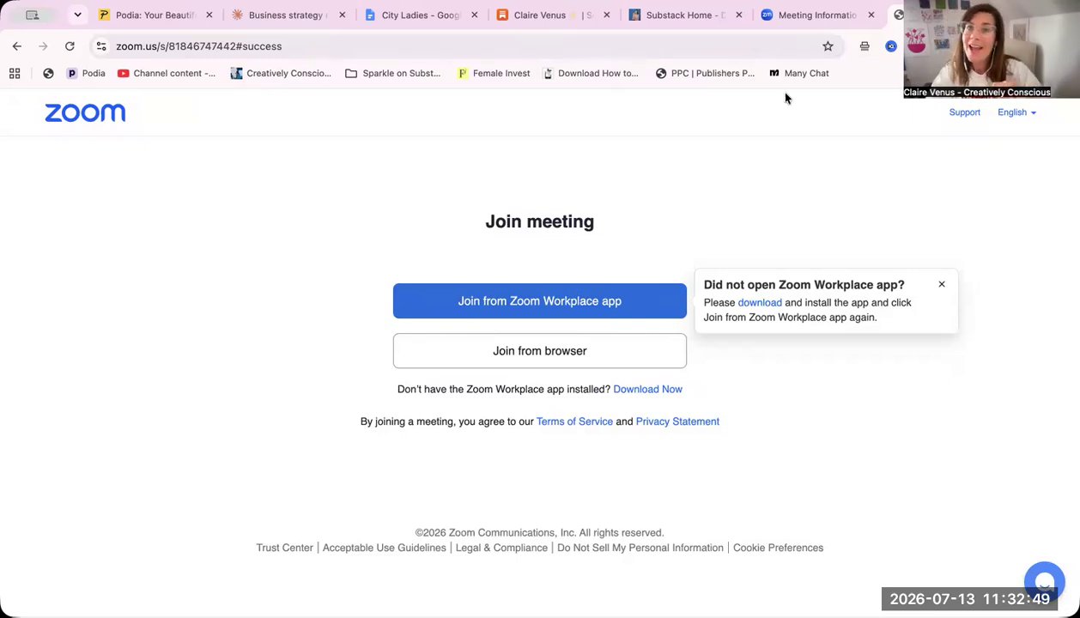
Open the Sparkle on Substack publication from the author's profile and go to its Perks page
click(683, 15)
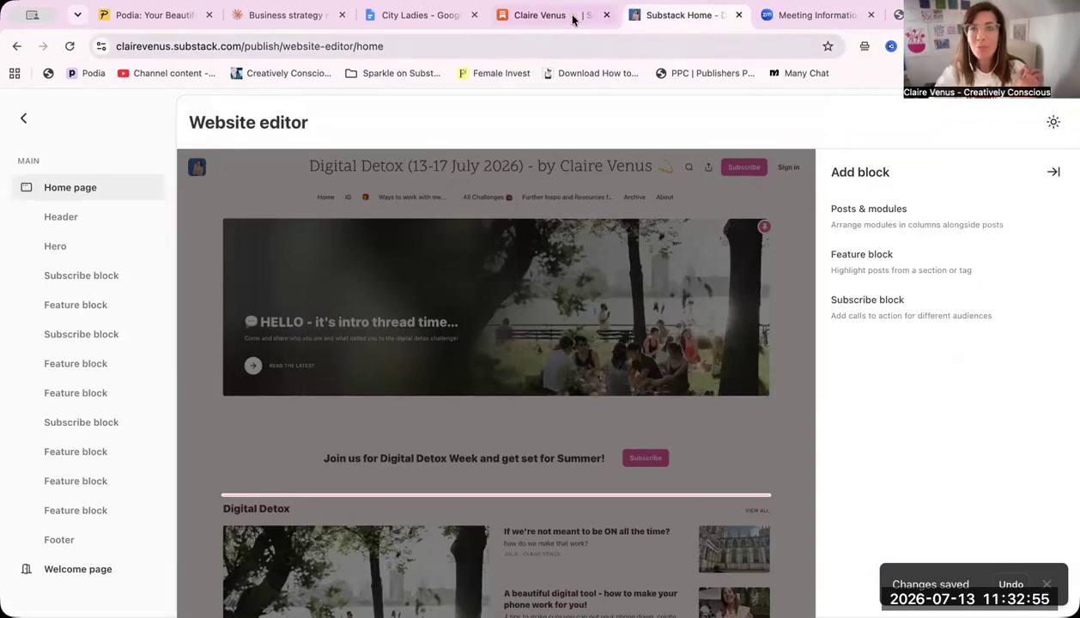
click(541, 16)
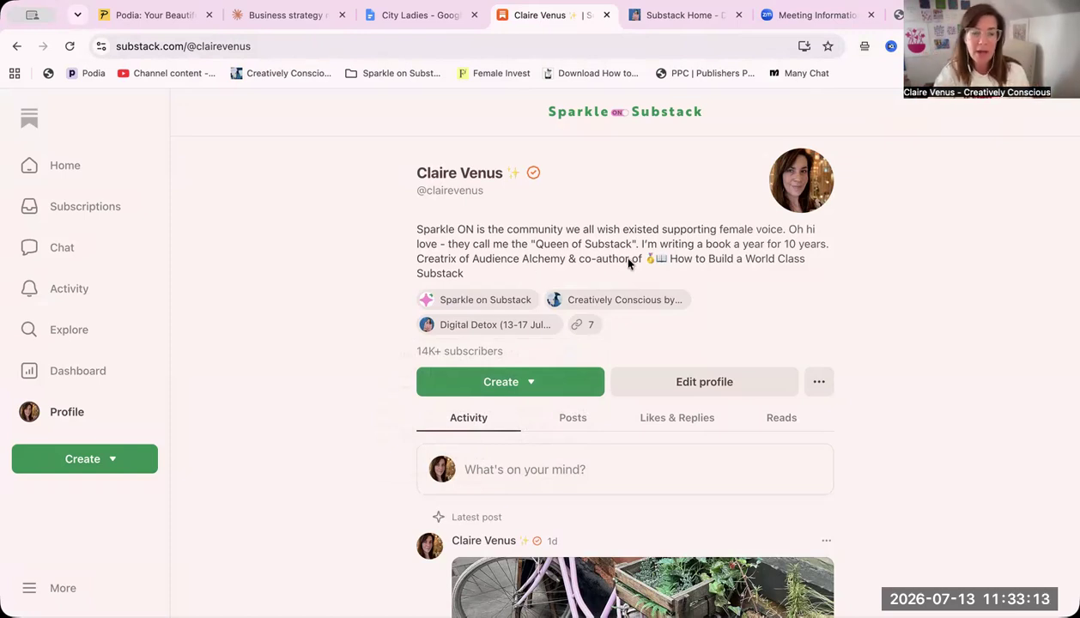
click(487, 307)
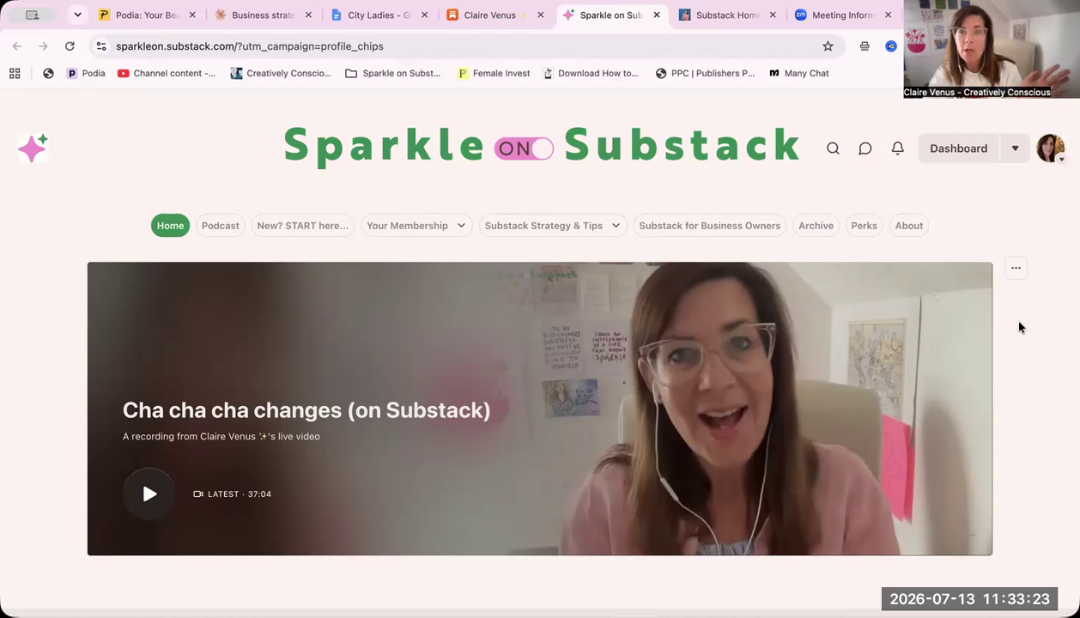
click(862, 227)
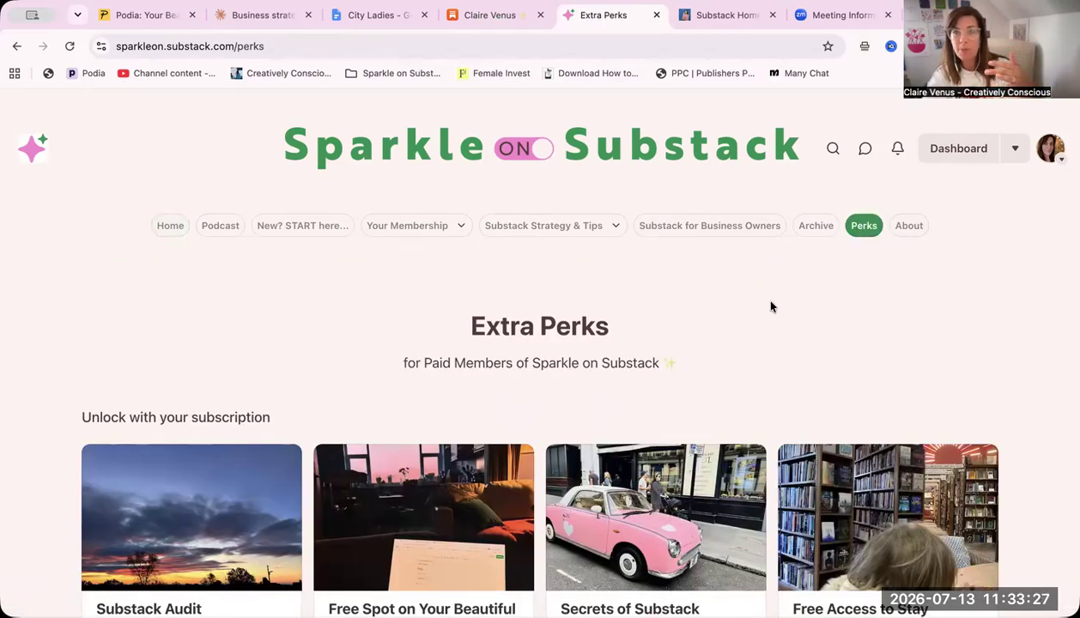
Look through the perks offered to paid members on the Extra Perks page
scroll(770, 307, down, 2)
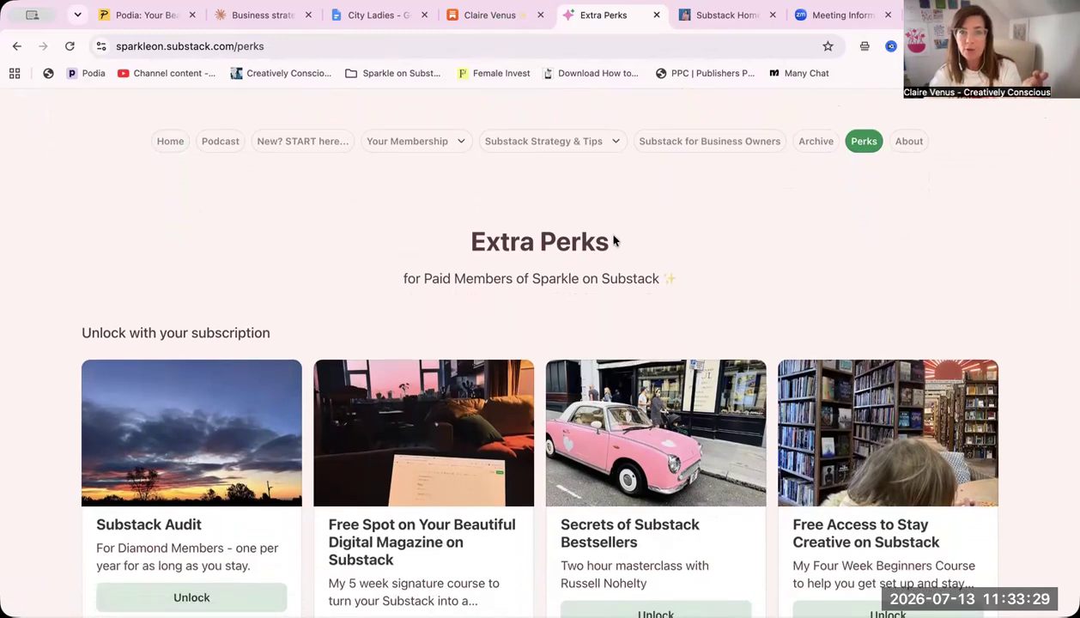
scroll(690, 275, down, 2)
scroll(690, 275, down, 10)
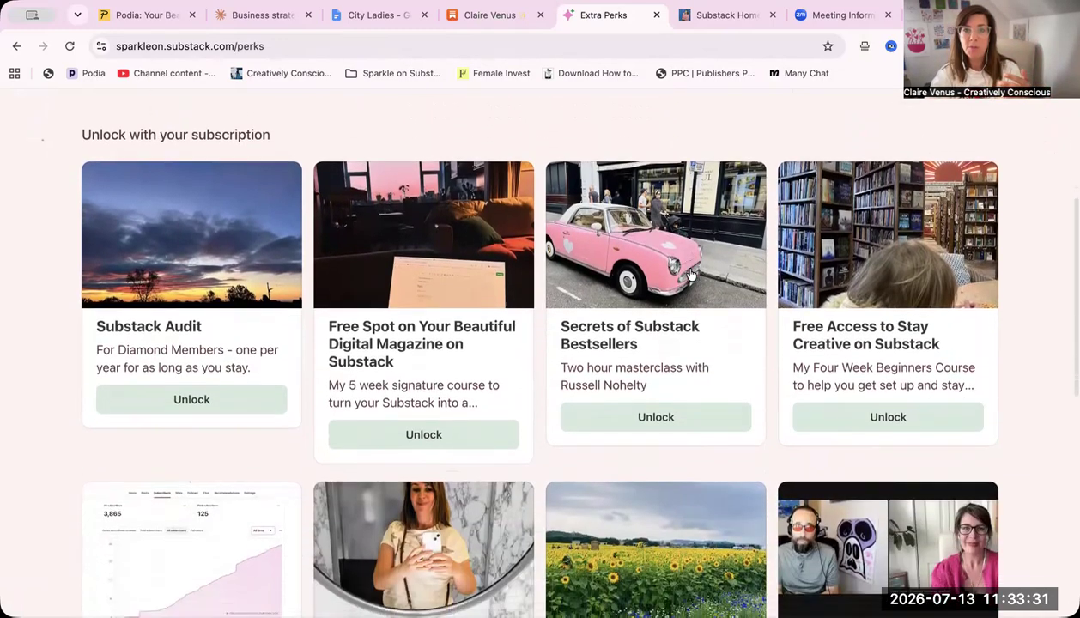
scroll(690, 274, up, 5)
scroll(690, 274, up, 12)
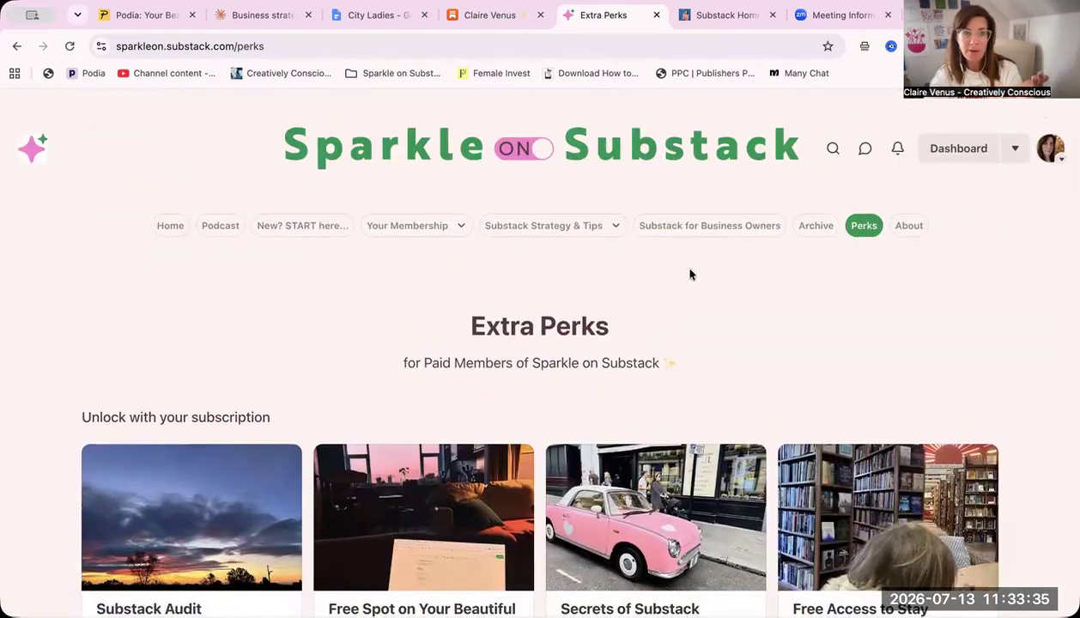
scroll(690, 275, down, 5)
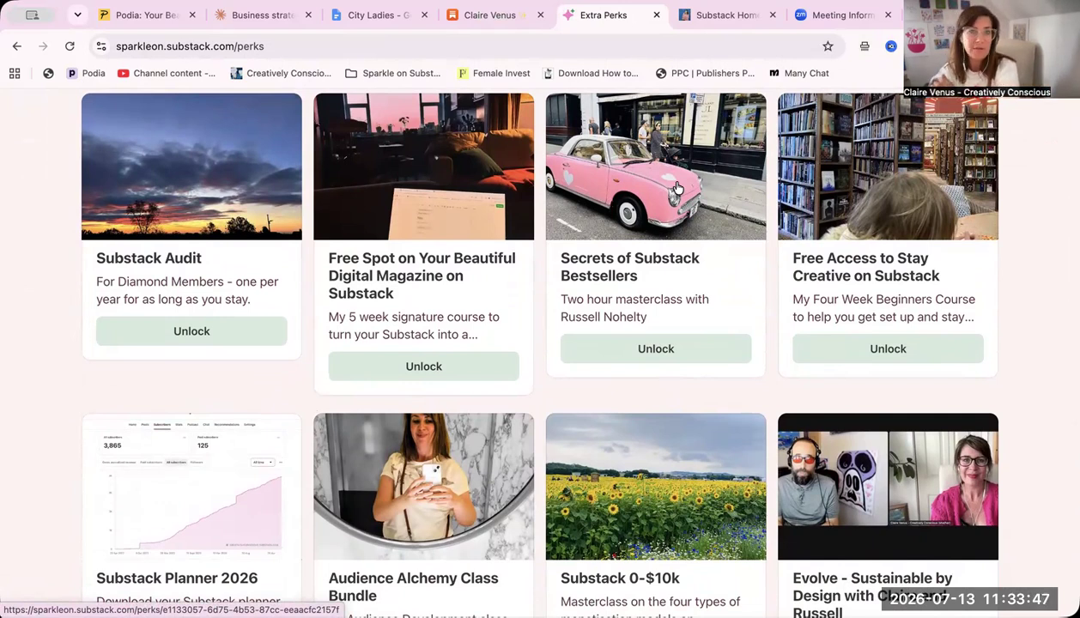
scroll(677, 188, up, 5)
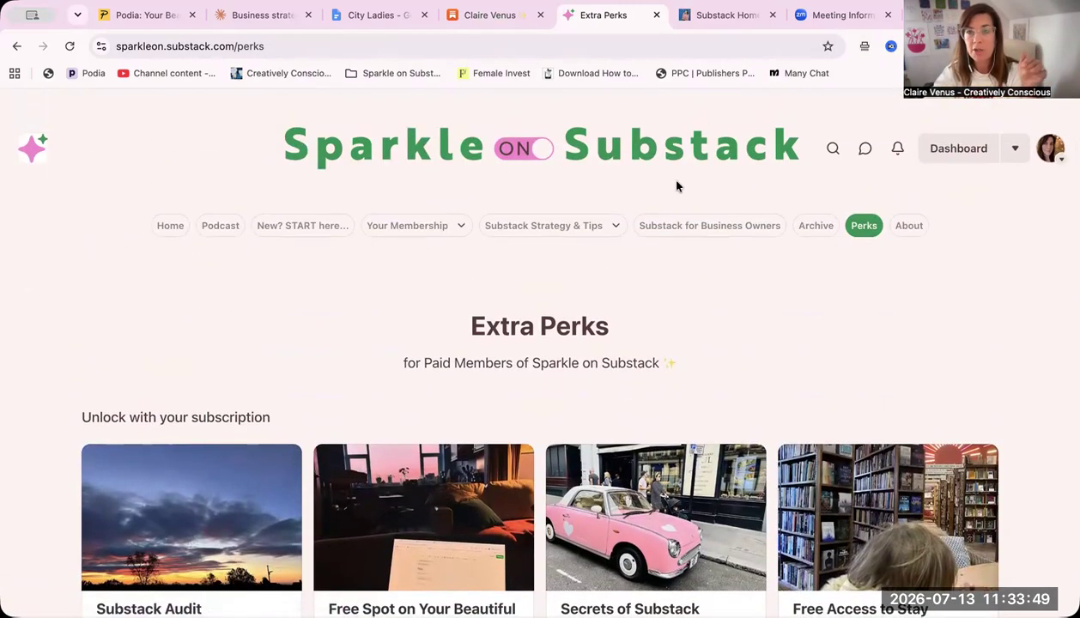
Open the Sparkle on Substack publication's settings from its dashboard and search them for "page"
click(1015, 151)
click(826, 240)
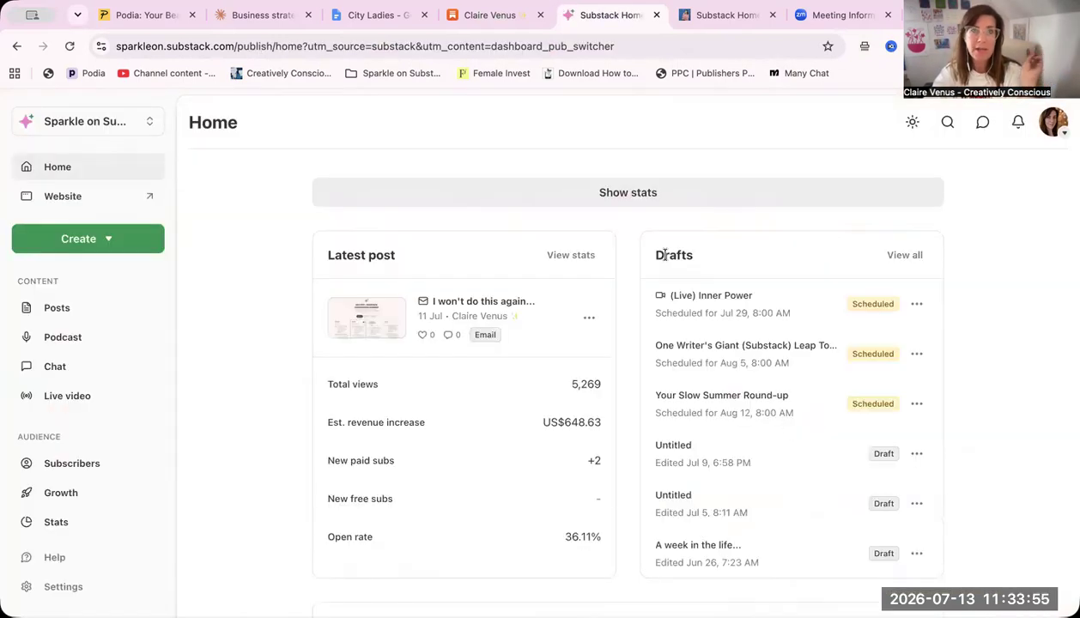
scroll(108, 469, down, 2)
scroll(107, 469, down, 2)
click(87, 584)
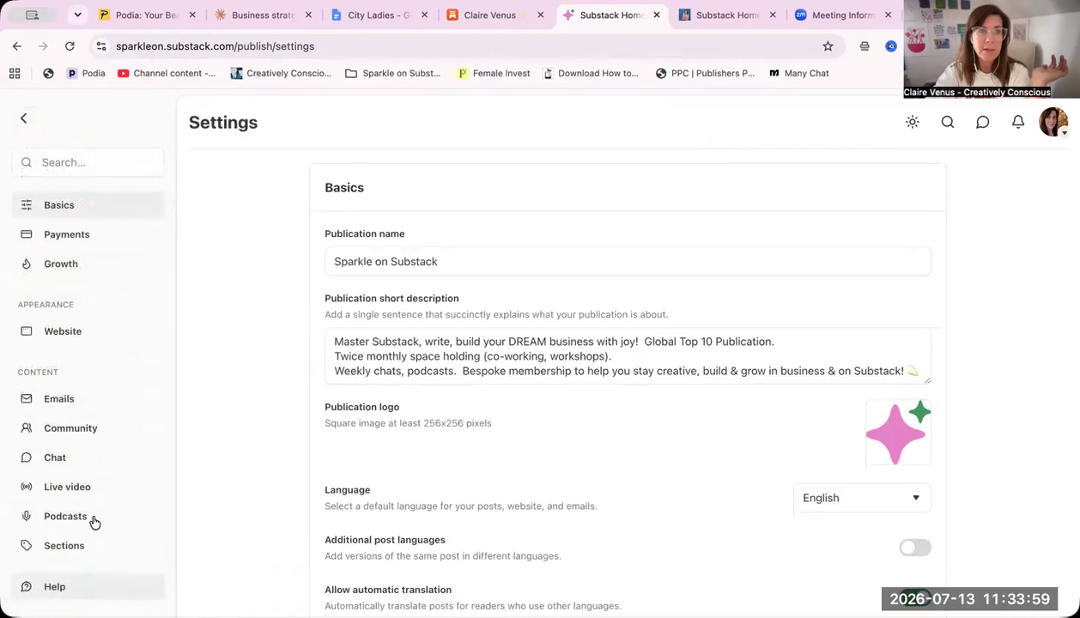
click(65, 162)
text(page)
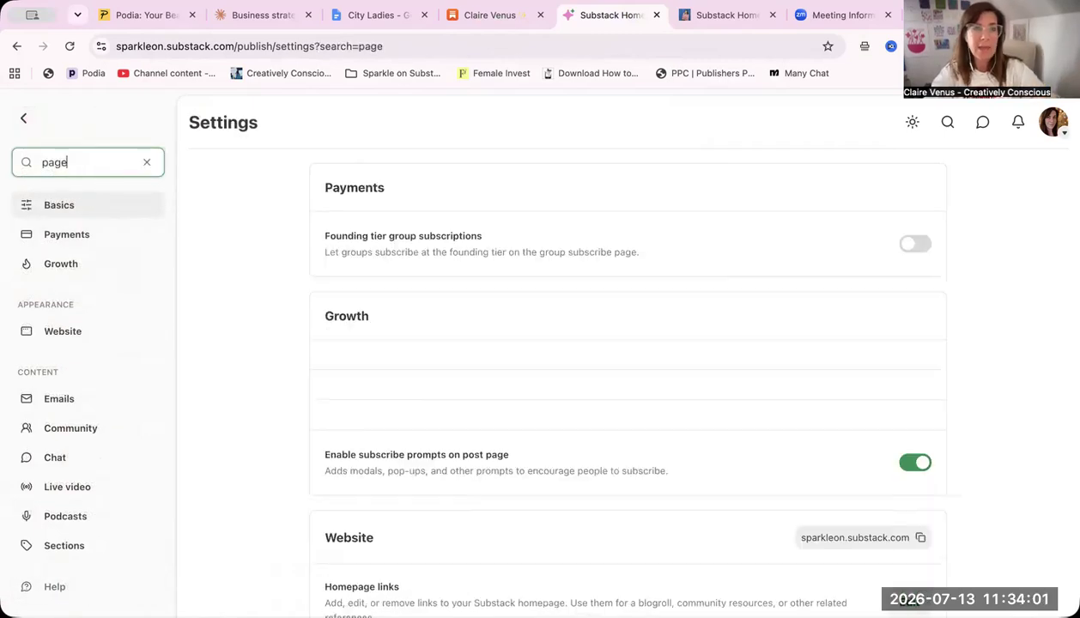
Expand the list of custom pages to review the existing ones and add a new custom page
scroll(509, 308, down, 5)
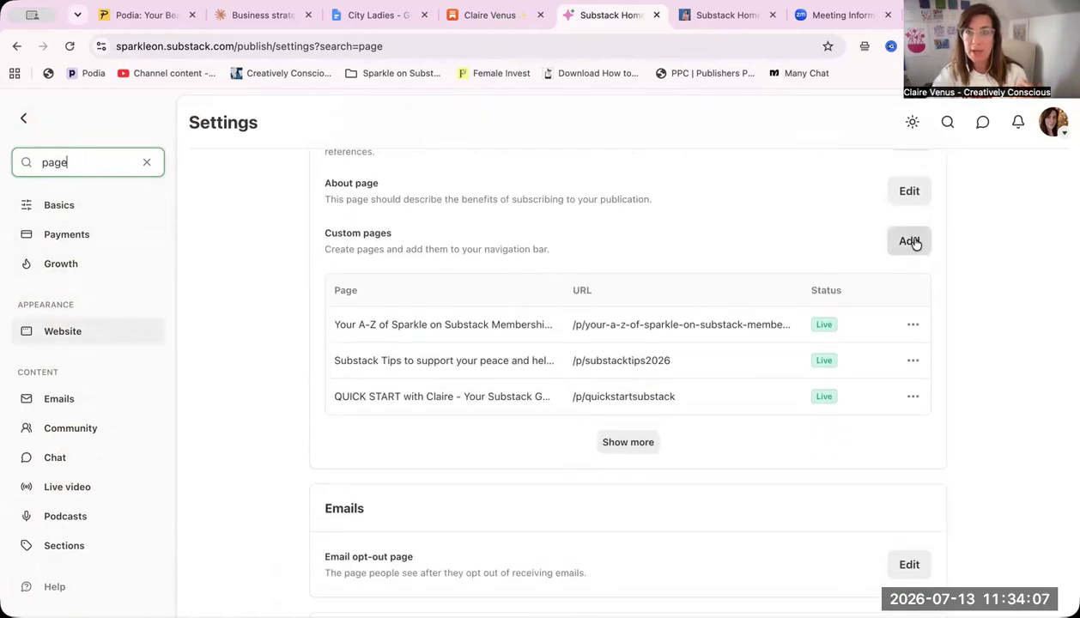
click(621, 445)
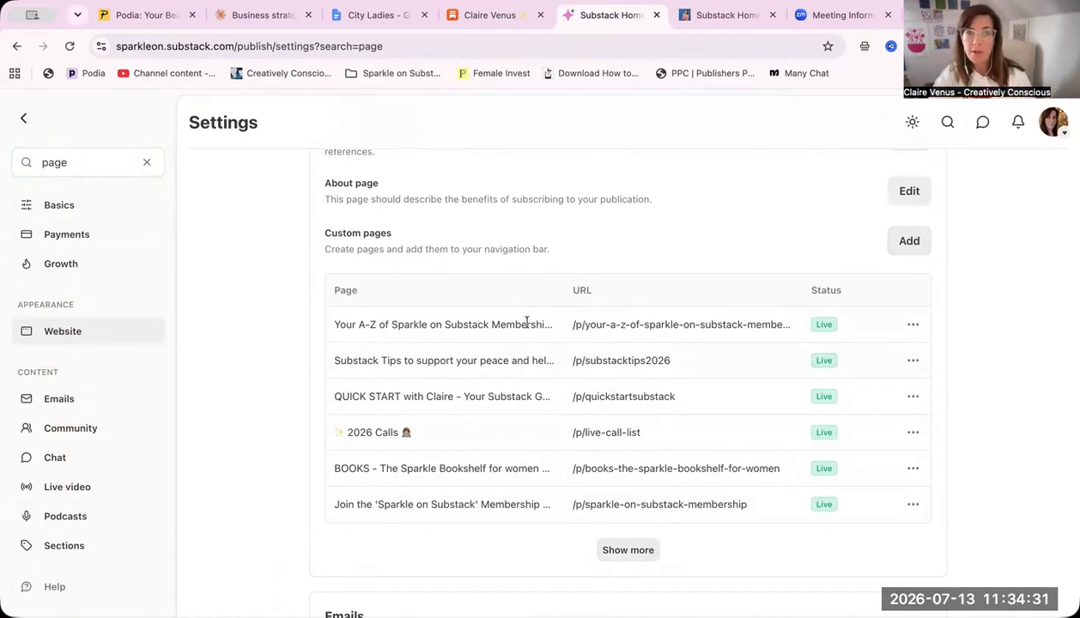
click(636, 550)
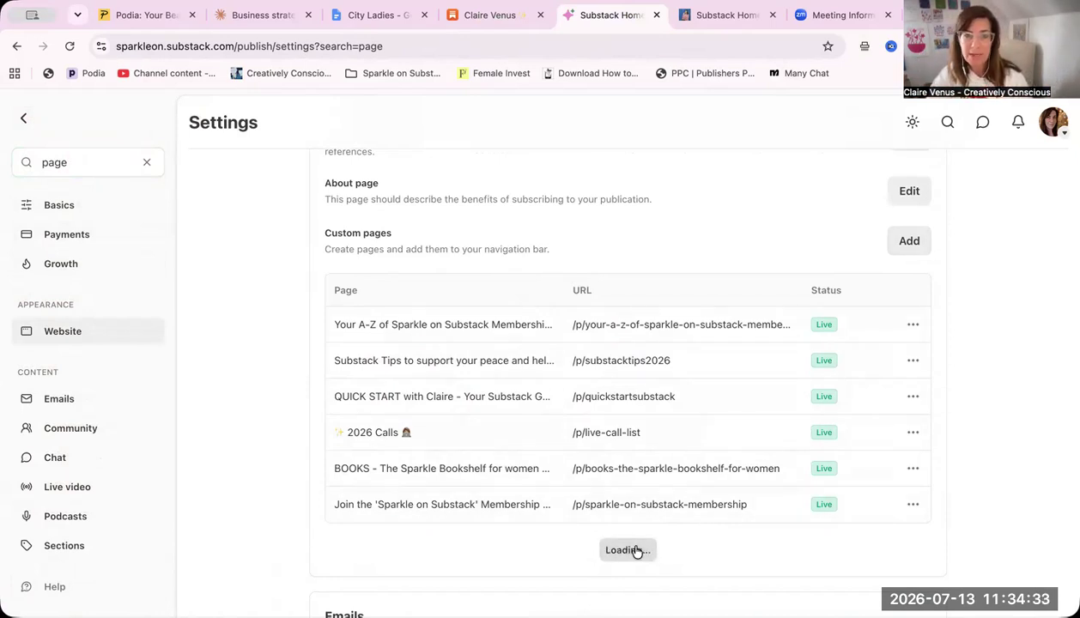
scroll(636, 552, down, 2)
scroll(635, 550, down, 3)
scroll(636, 550, up, 5)
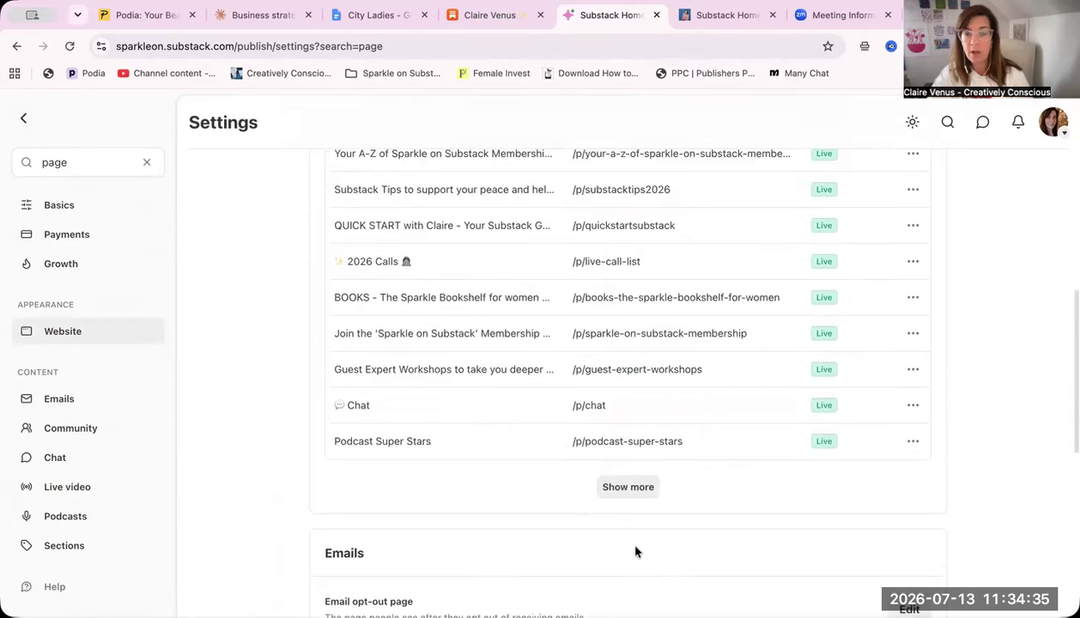
scroll(635, 550, down, 3)
scroll(636, 549, up, 2)
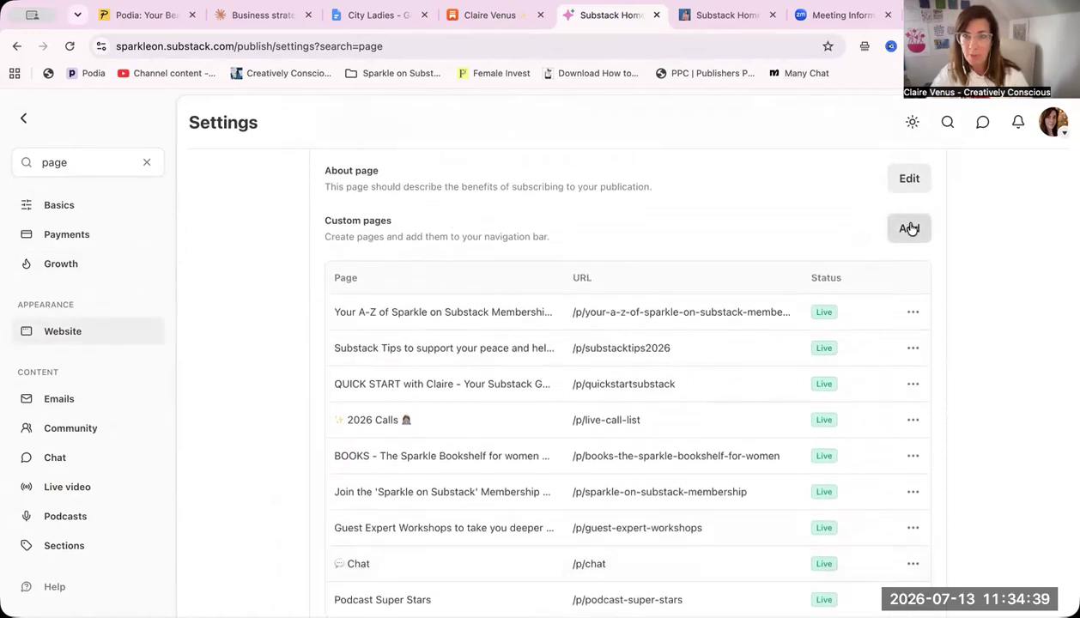
click(910, 228)
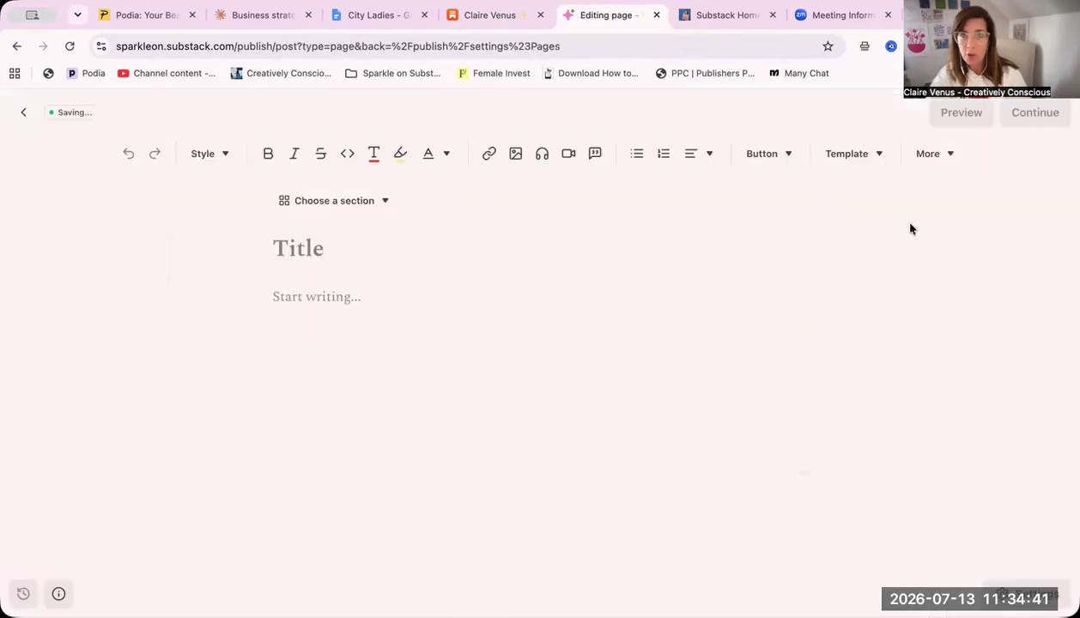
Switch from the Digital Detox publication to Sparkle on Substack and open the Perks page on its live website
click(700, 15)
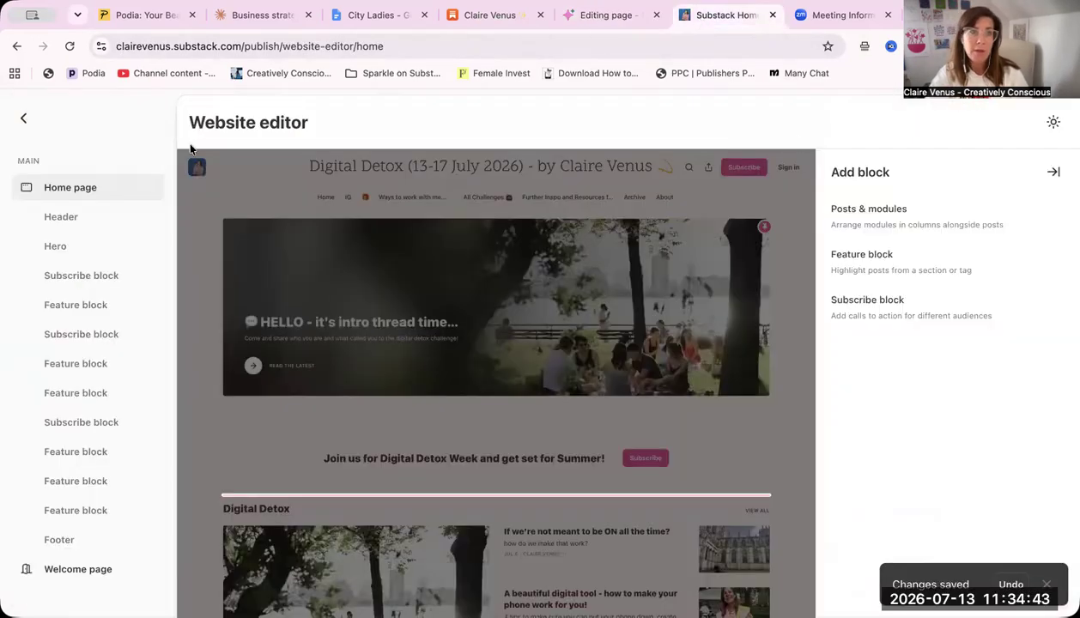
click(23, 118)
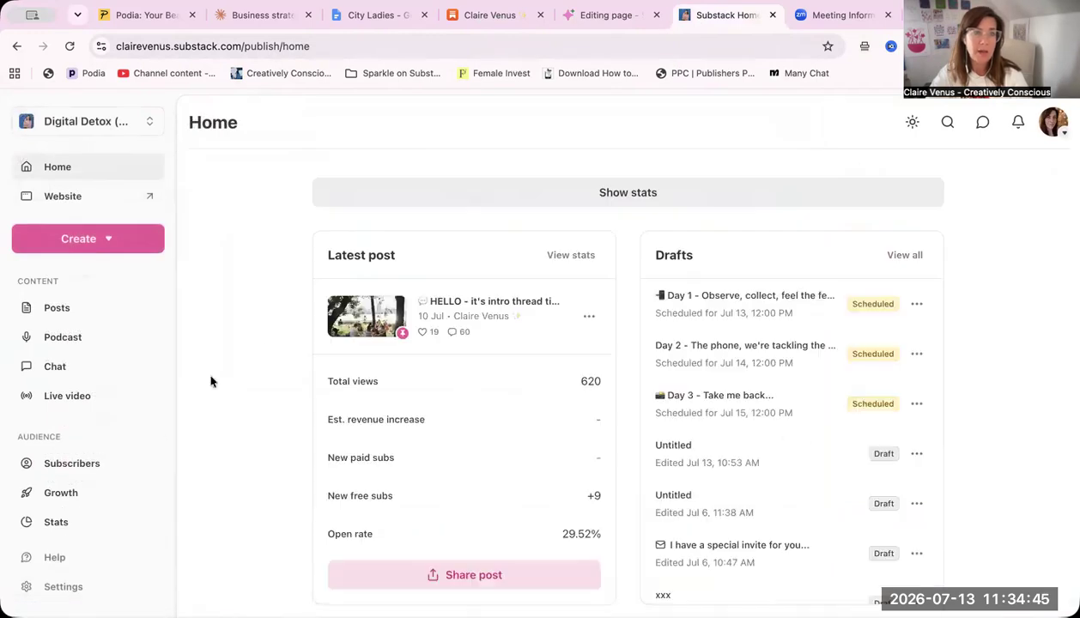
click(91, 199)
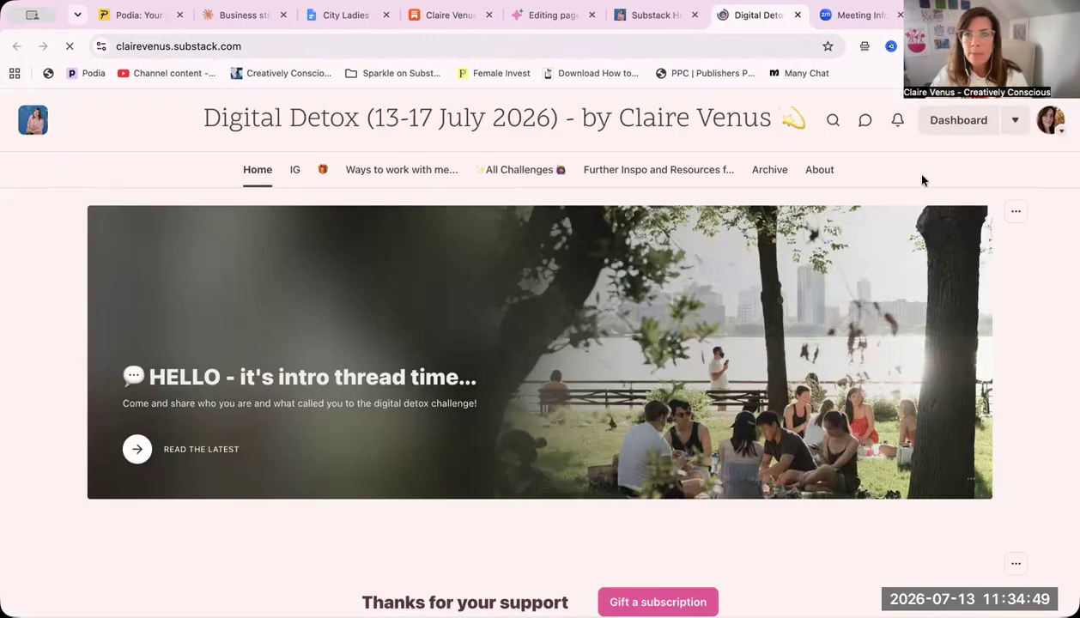
click(1016, 119)
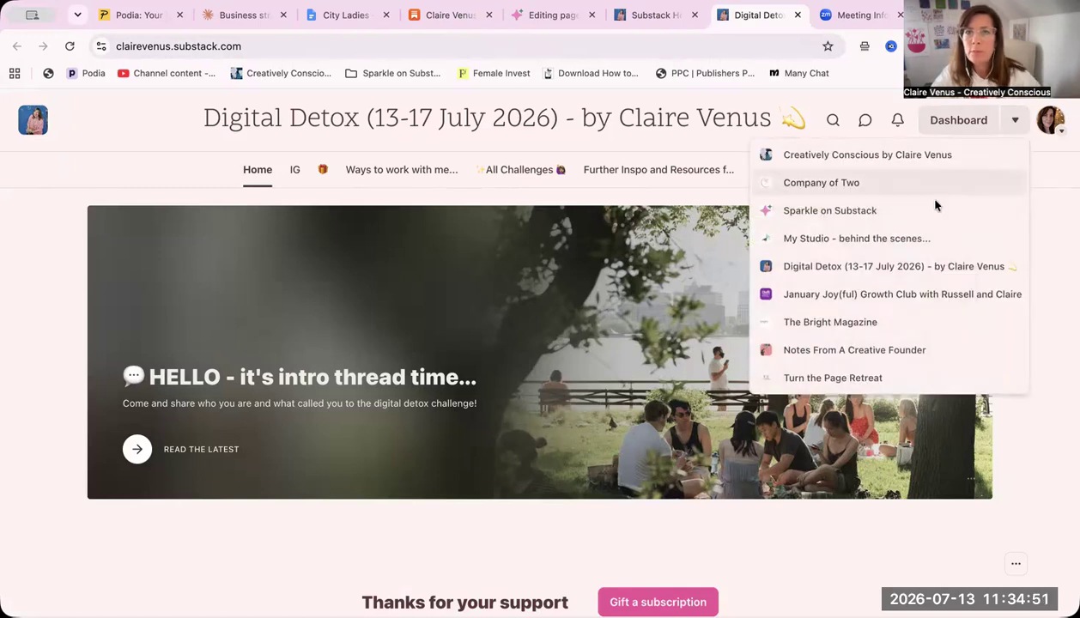
click(897, 212)
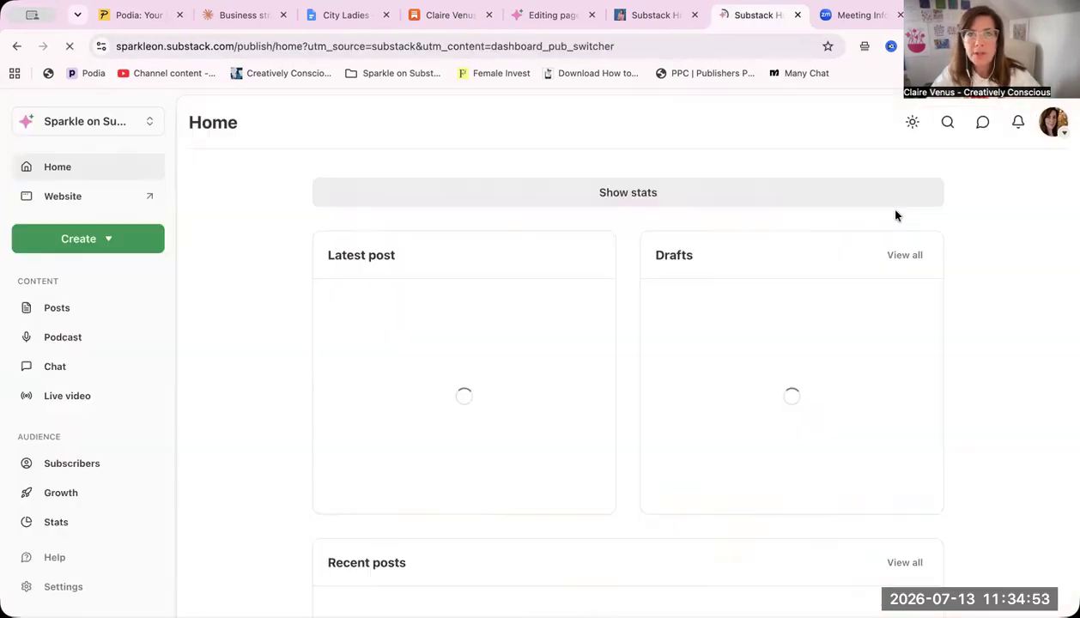
click(82, 196)
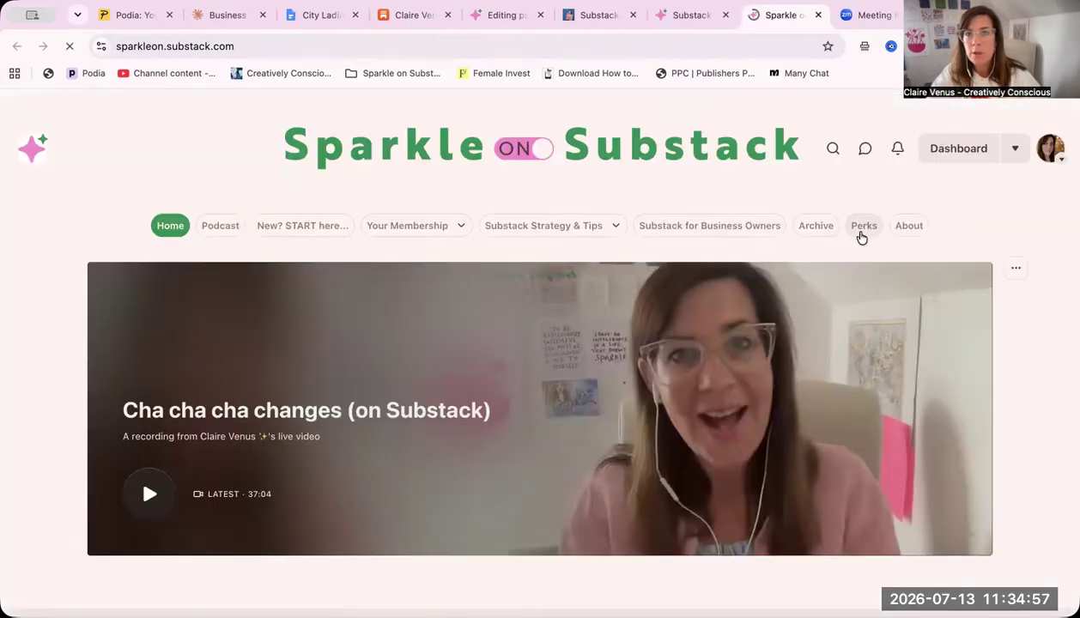
click(862, 230)
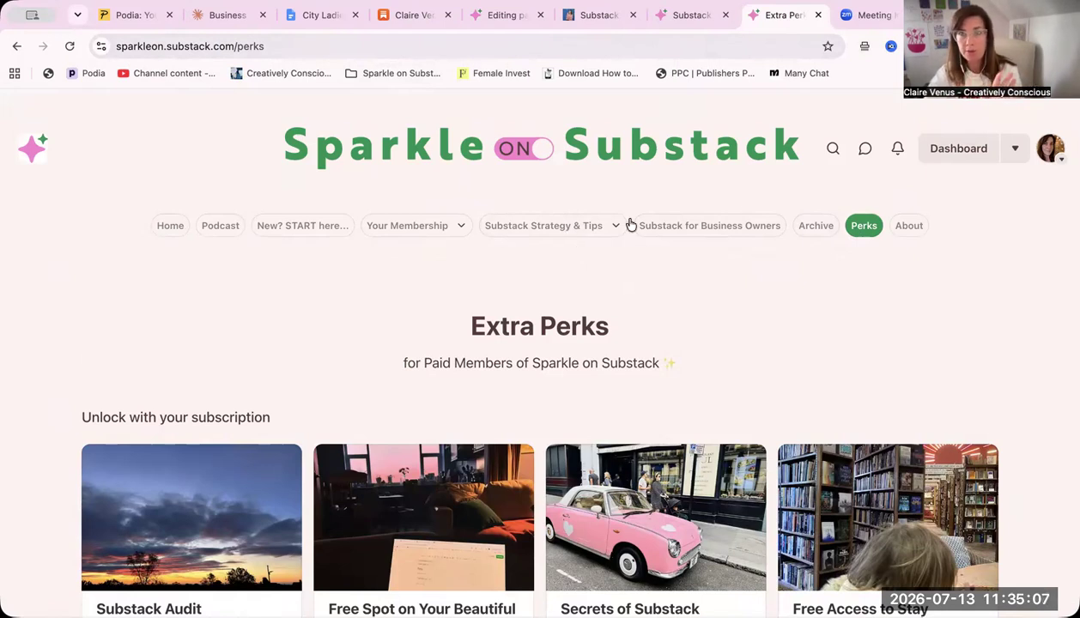
click(680, 15)
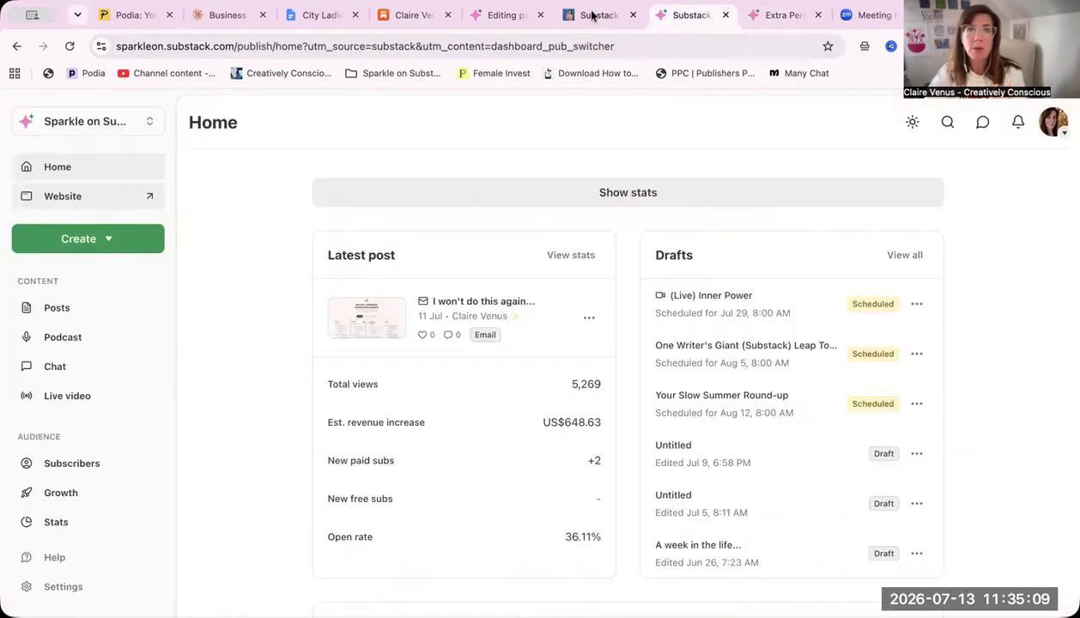
click(507, 15)
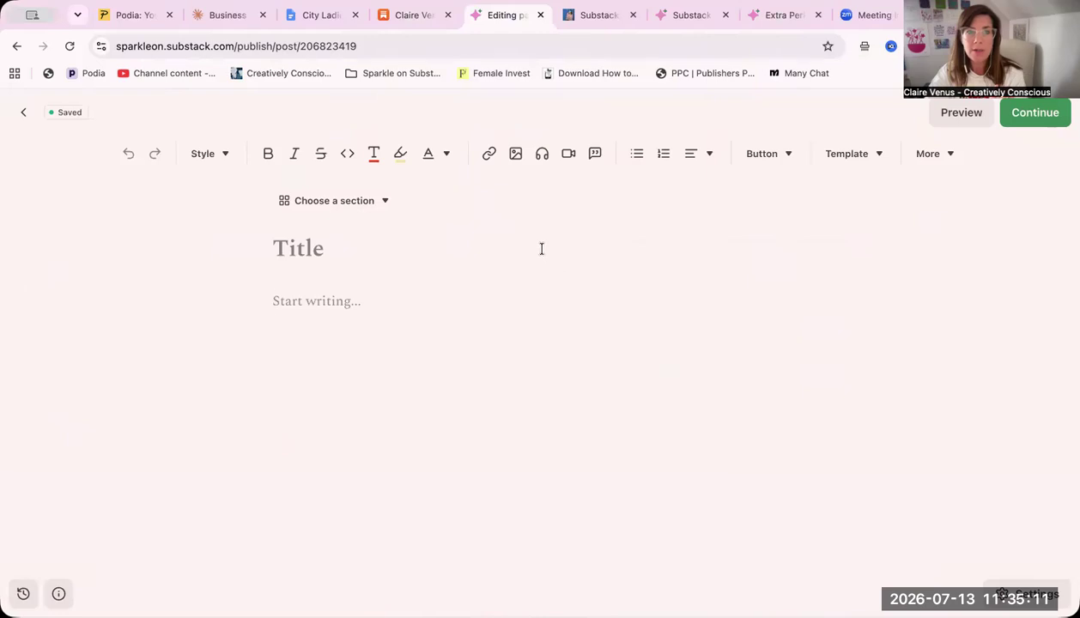
click(595, 17)
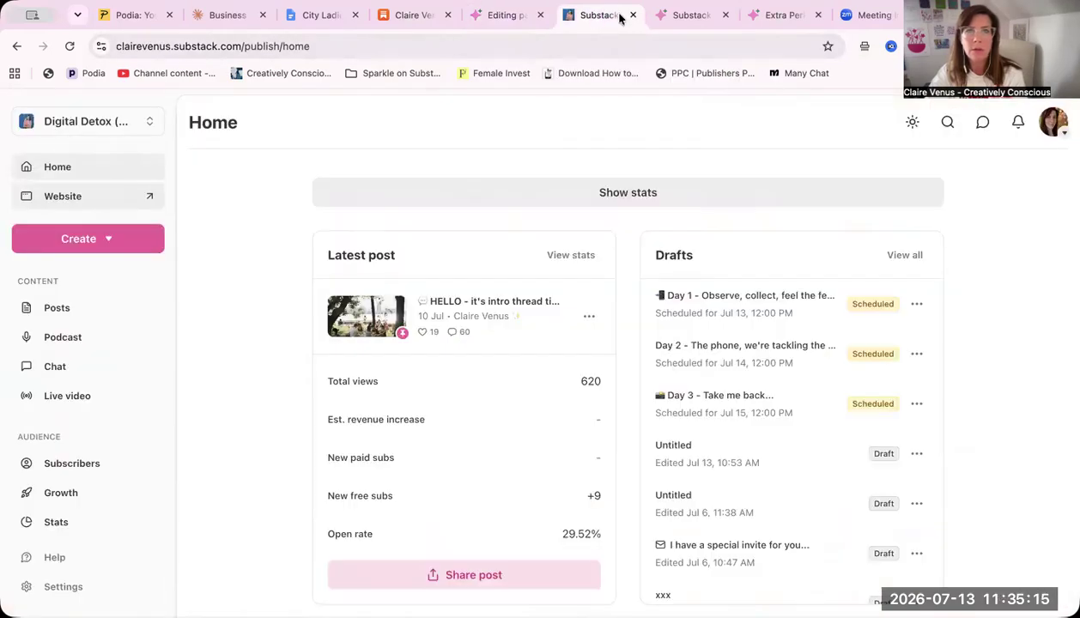
click(692, 17)
click(777, 15)
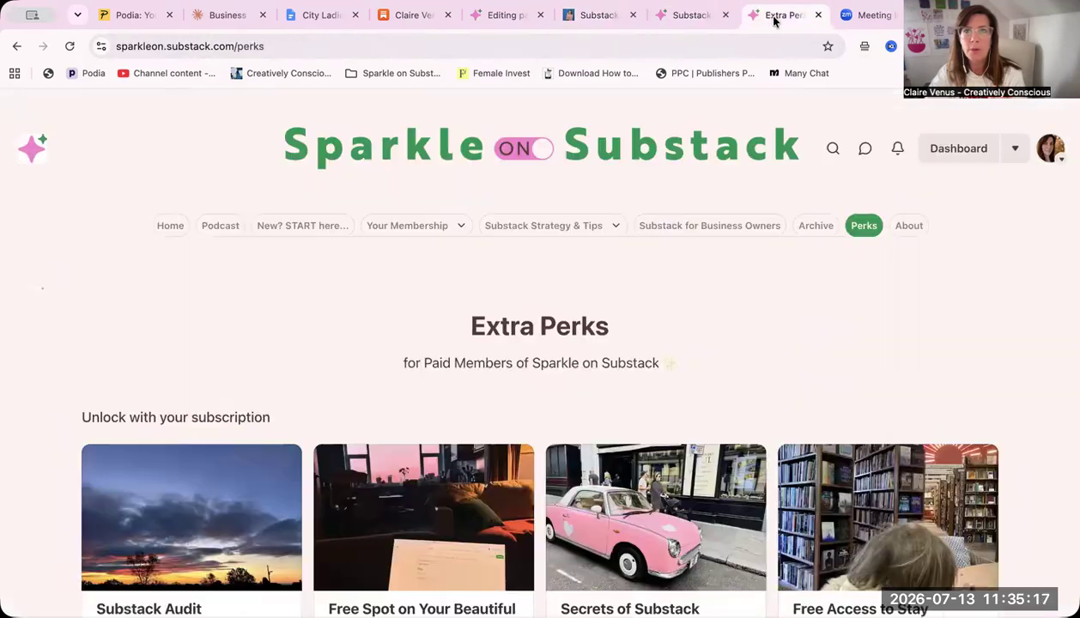
Return from the blank page draft to the publication settings, search for "page" and add a new custom page
click(498, 17)
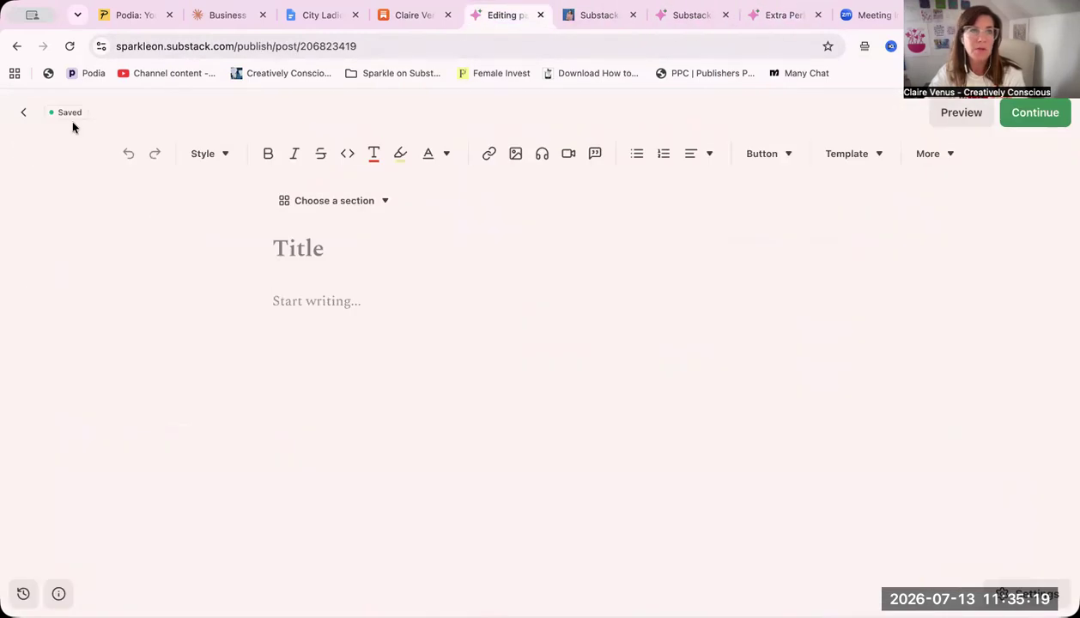
click(15, 113)
click(84, 163)
text(page)
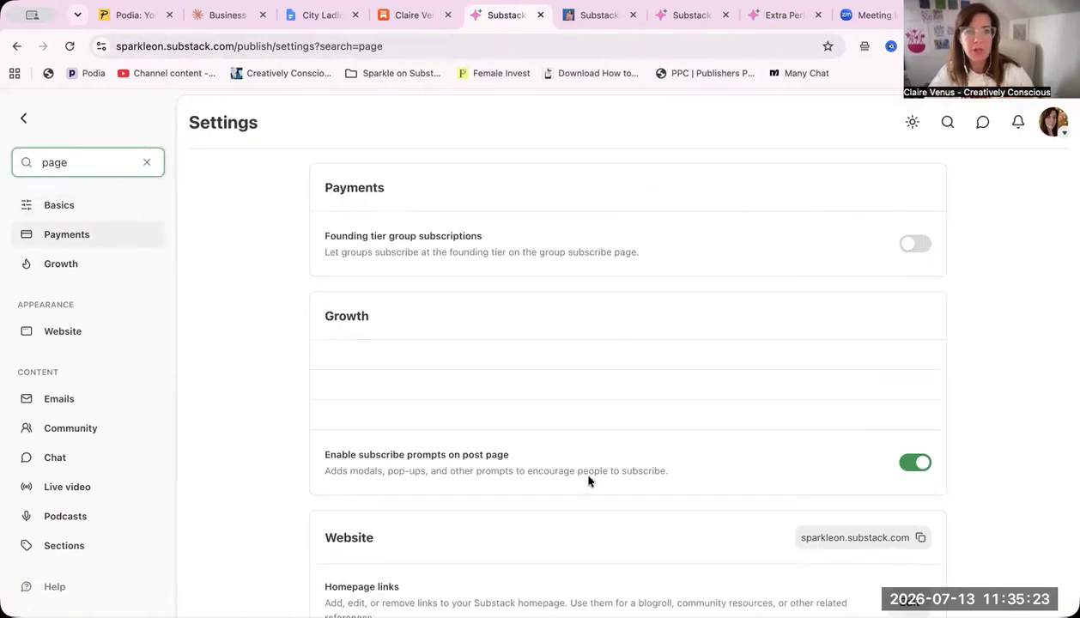
scroll(588, 478, down, 6)
scroll(808, 193, up, 1)
click(909, 214)
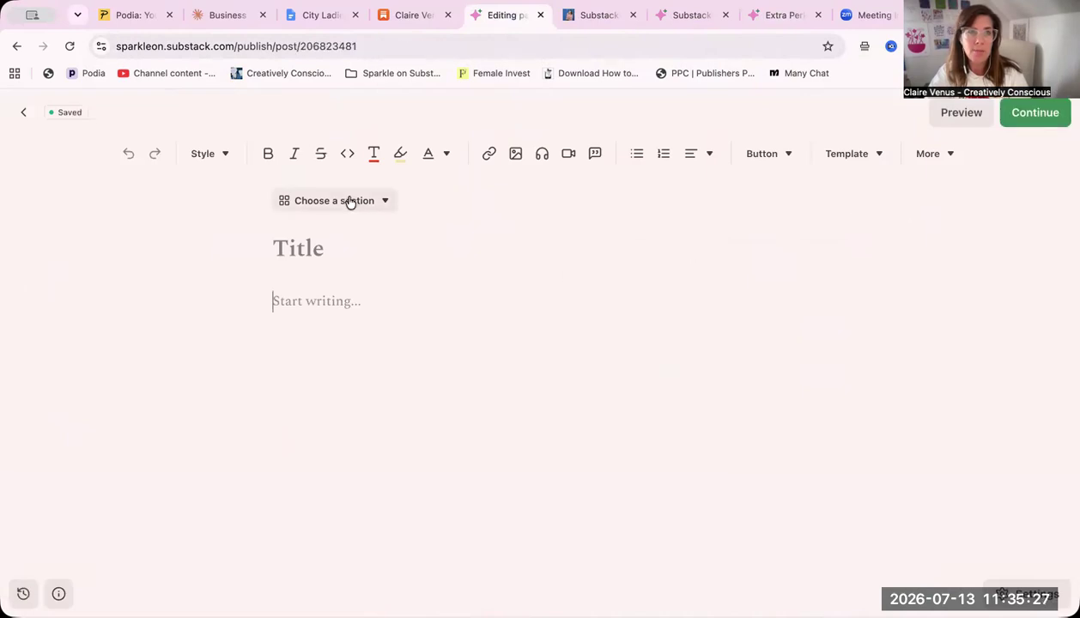
Title the new custom page "Member Perks"
click(317, 244)
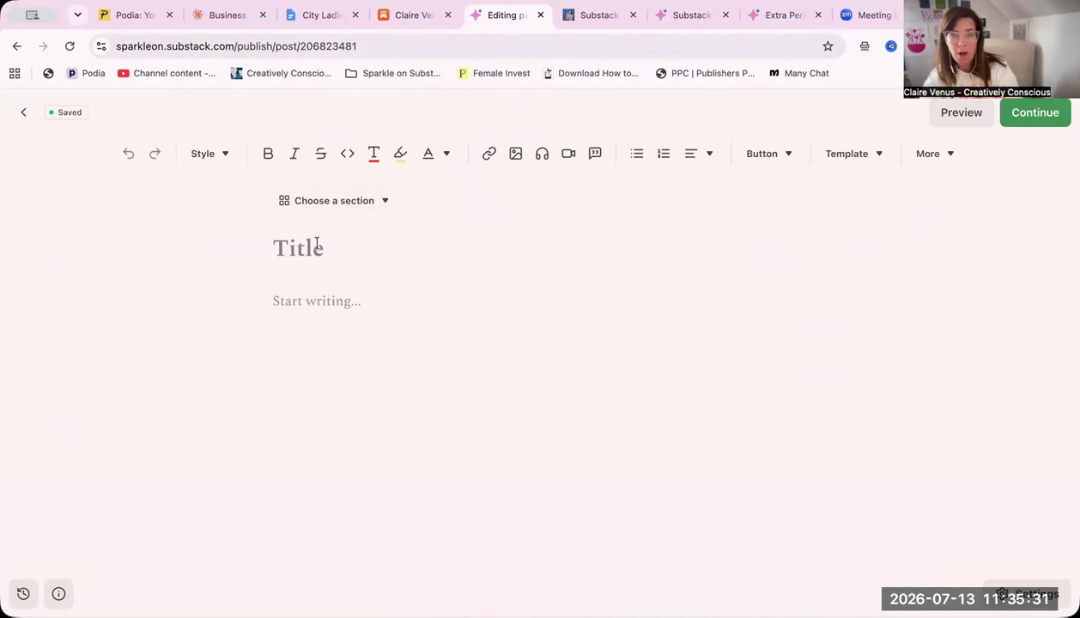
text(Member)
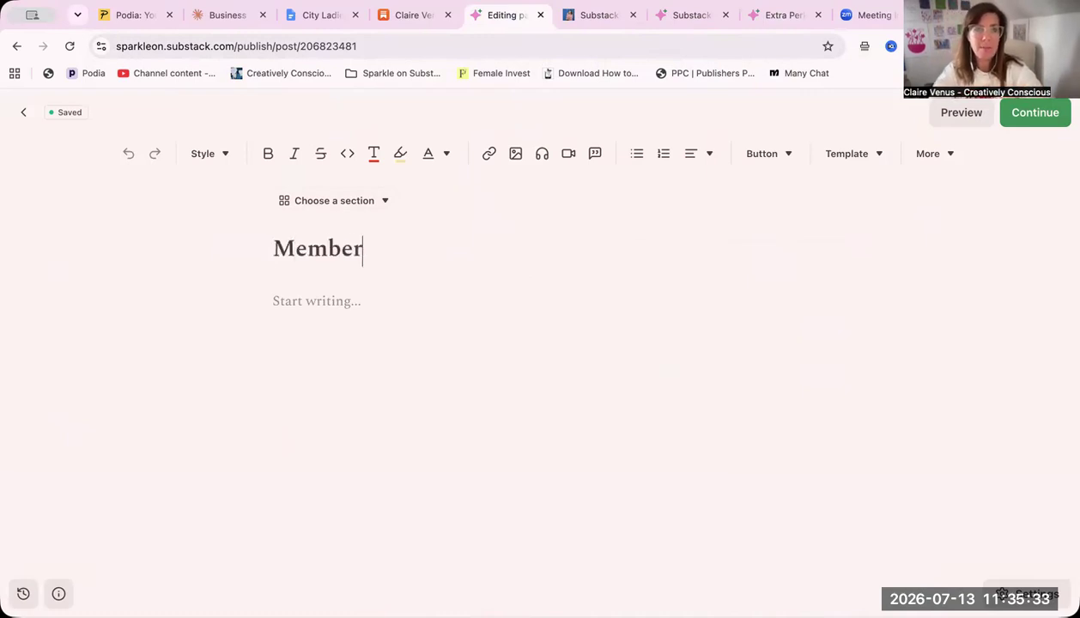
text( Perks)
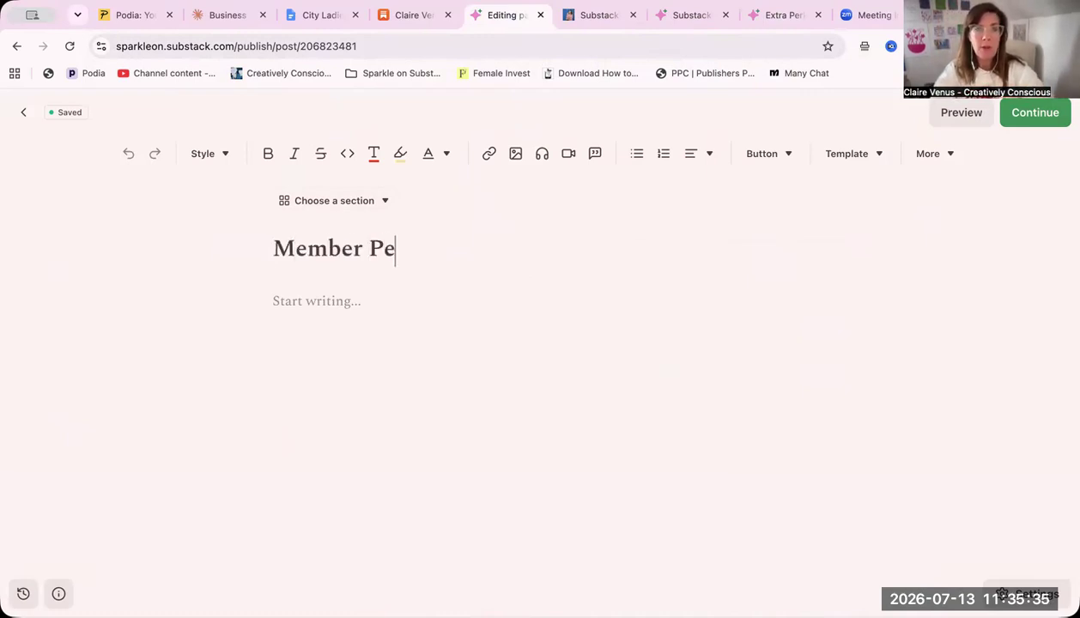
Write the intro "Welcome to your membership. As well as the live classes and community chat you can also download some digital products to support your Substack journey…"
click(302, 292)
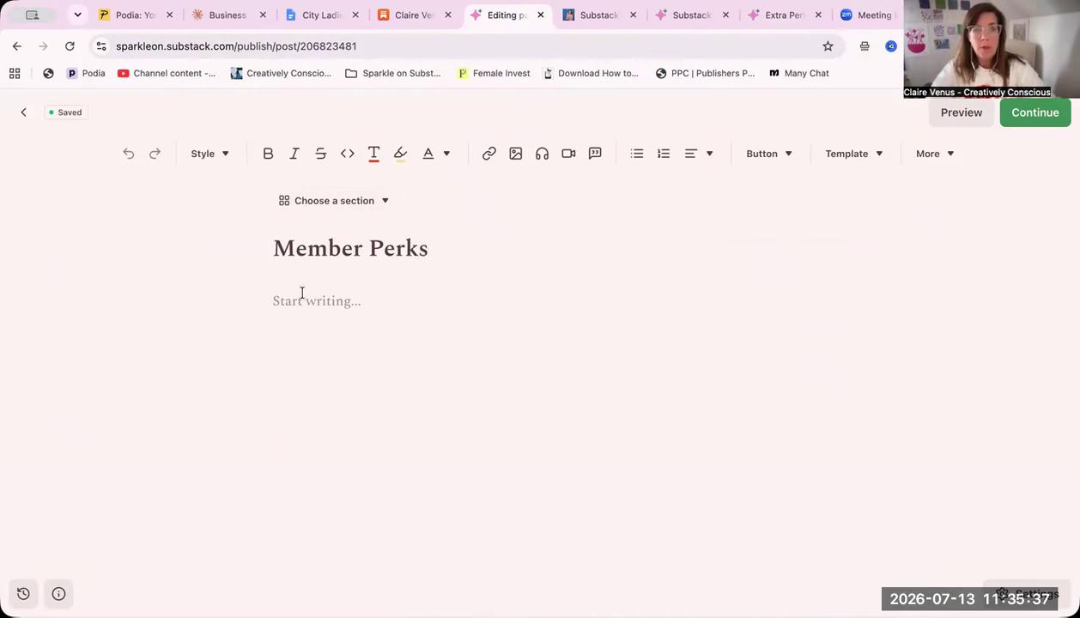
text(Welcome to your membership.  As well as the live classes and community chat you can also download some df)
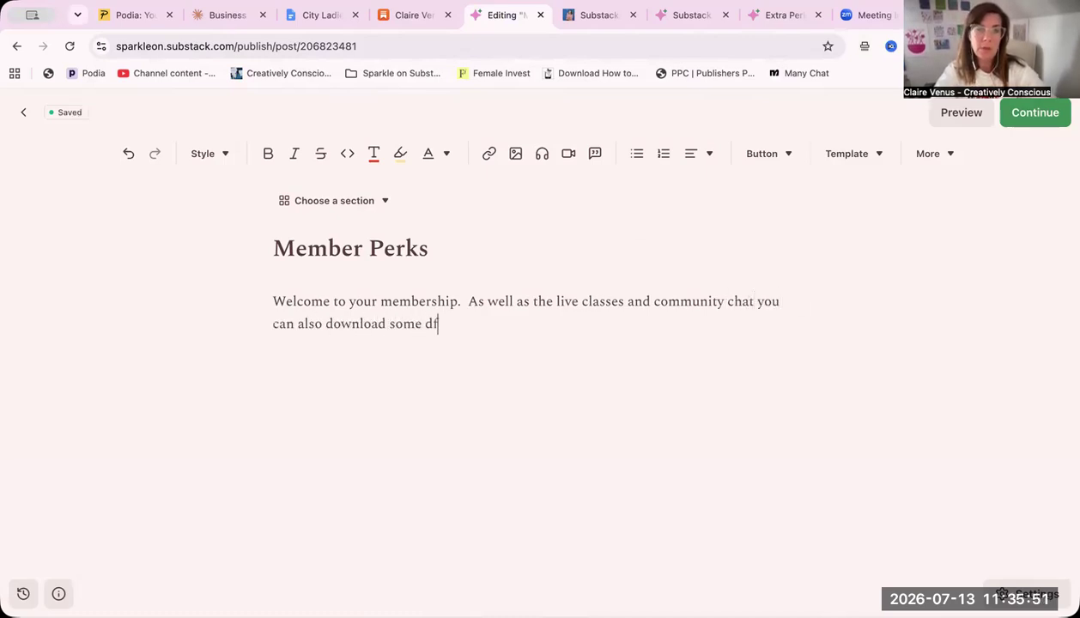
key(BackSpace)
text(igital products to sup)
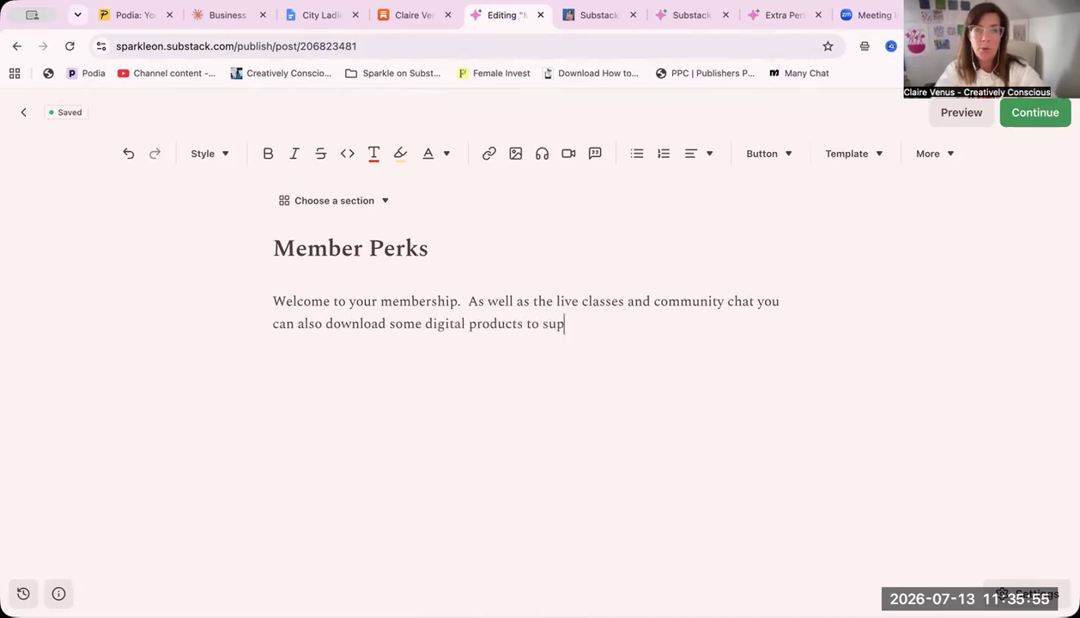
text(port your Subst)
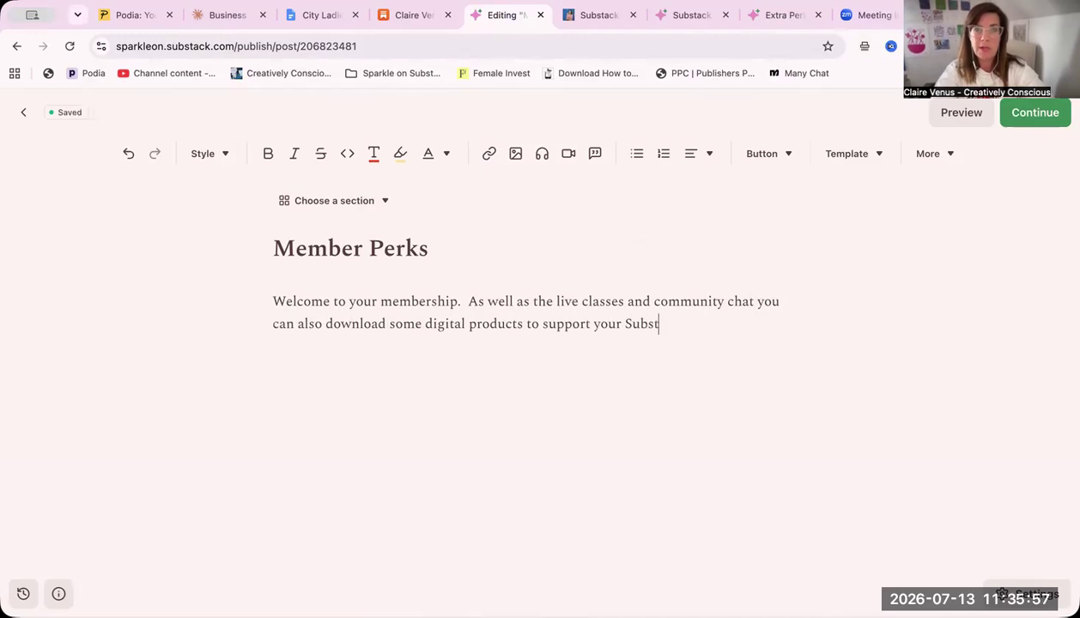
text(ack journey...)
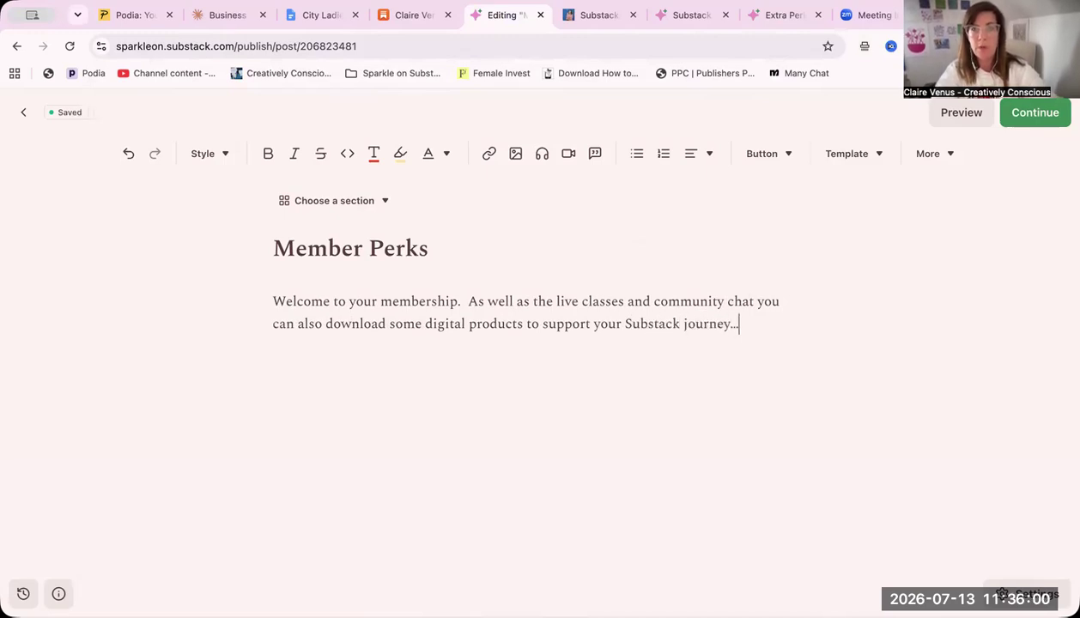
Add a second paragraph reading "Don't forget to stay creative and always focus on the joyful growth and your wholehearted self expression."
key(Return)
text(D)
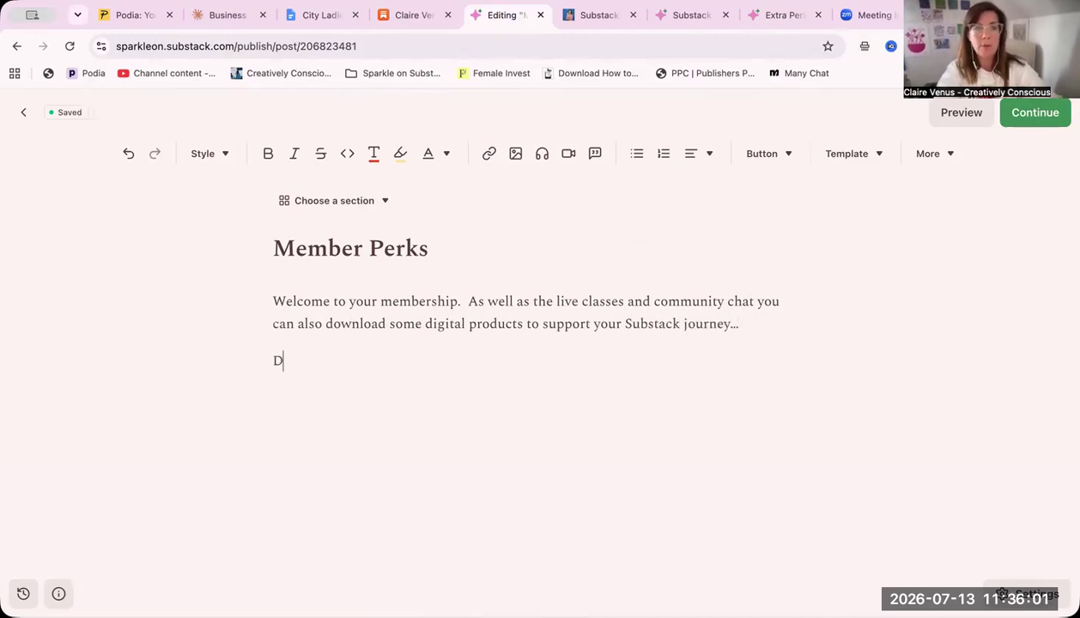
text(on't forgey)
key(BackSpace)
text(t to styay)
key(BackSpace)
key(BackSpace)
key(BackSpace)
key(BackSpace)
text(tay)
text(eati)
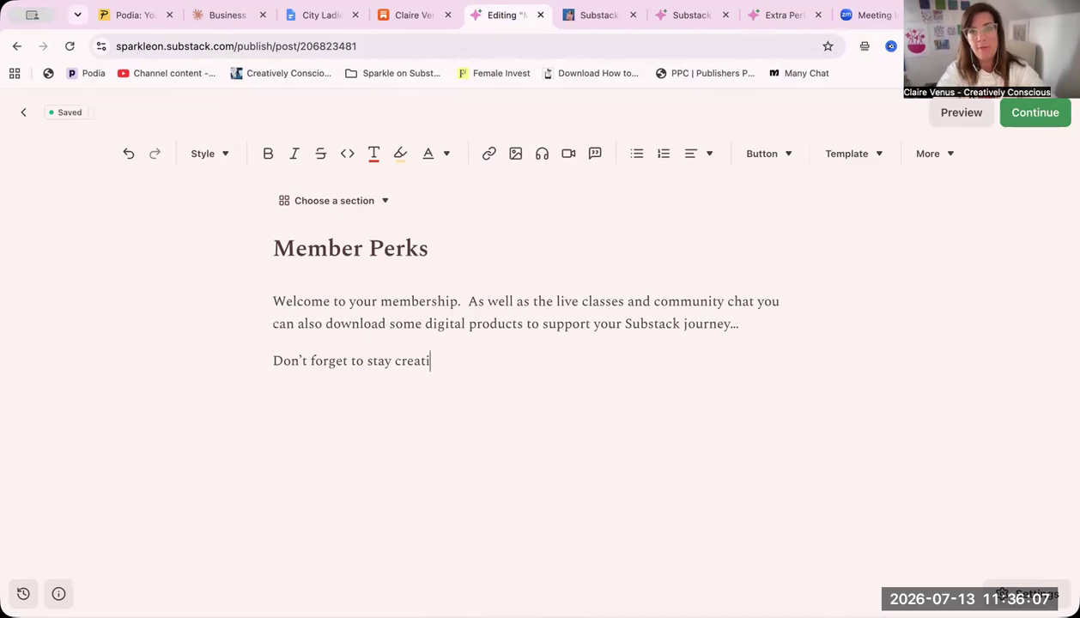
text(ve and always focus on )
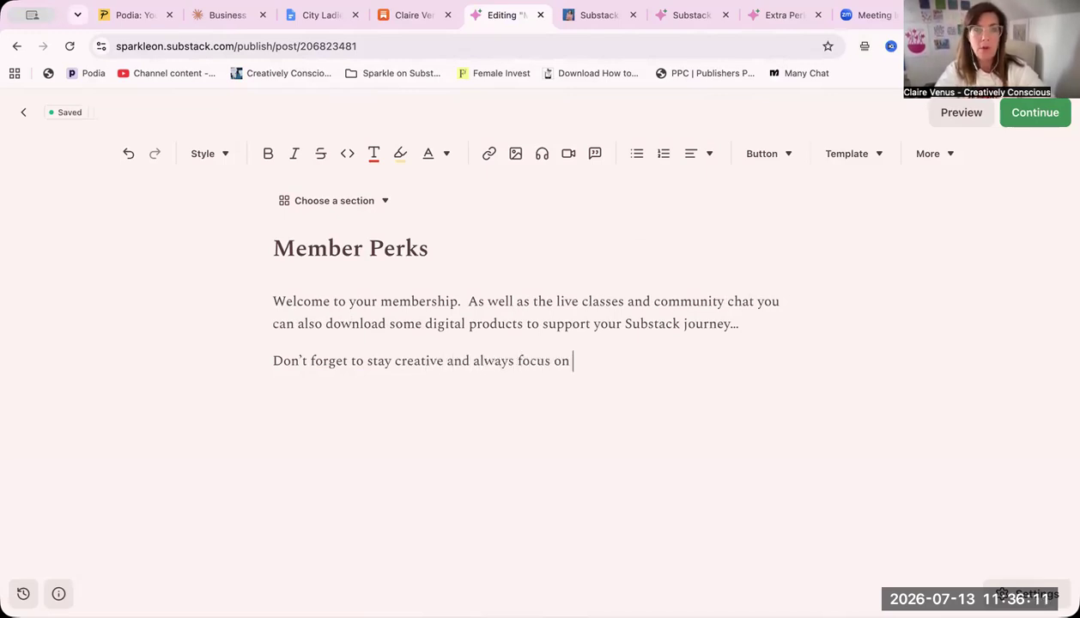
text(the joyful ghrowth)
key(BackSpace)
key(BackSpace)
key(BackSpace)
key(BackSpace)
key(BackSpace)
key(BackSpace)
text(wo)
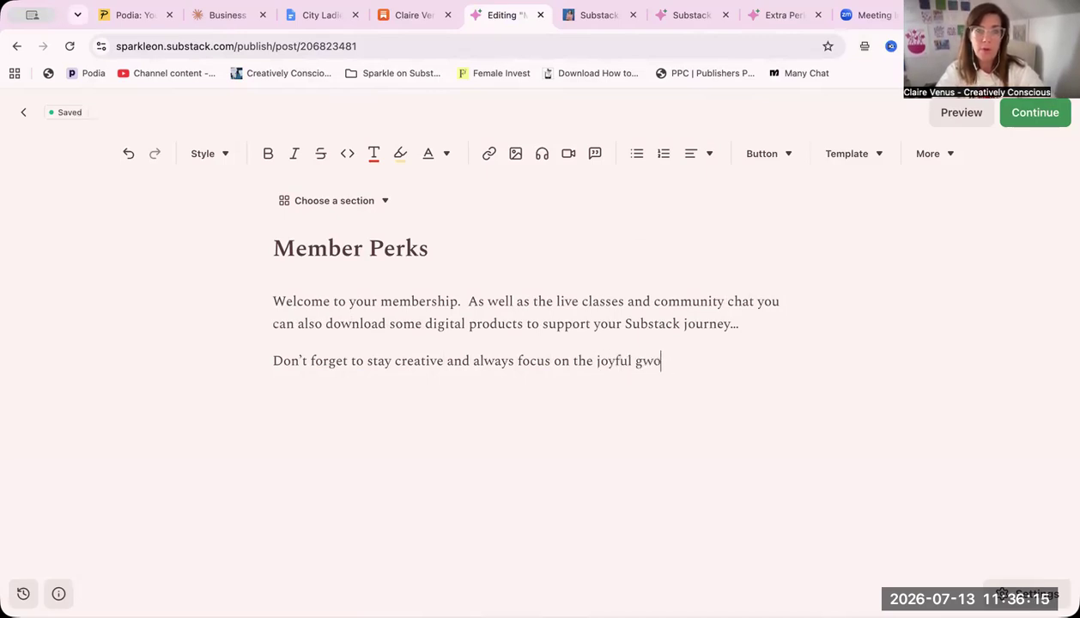
text(th)
key(BackSpace)
text(rowth and)
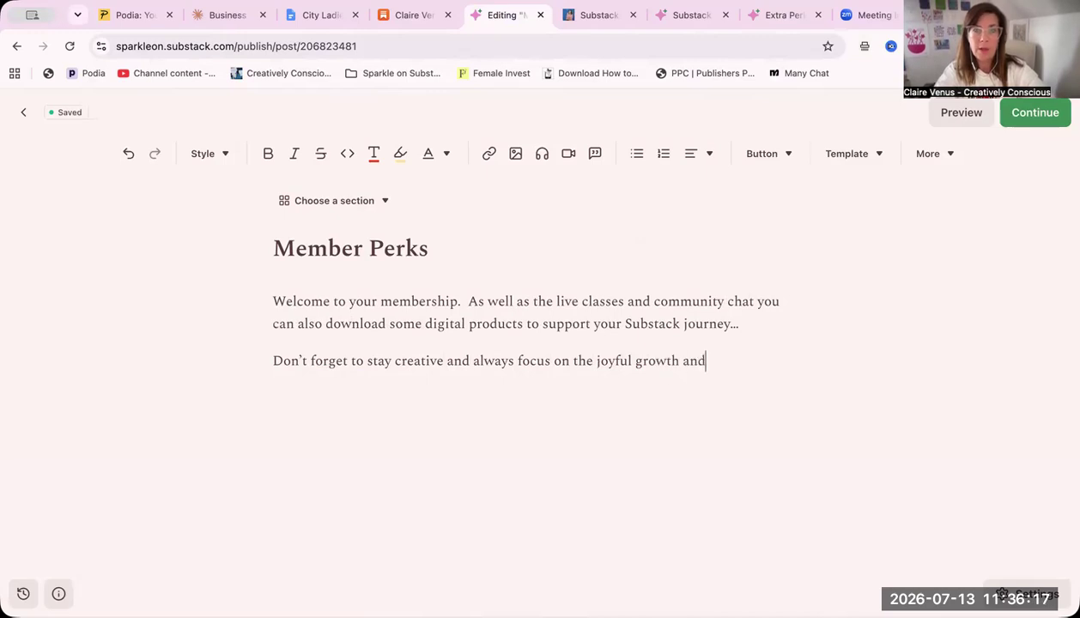
text( tour wholehe)
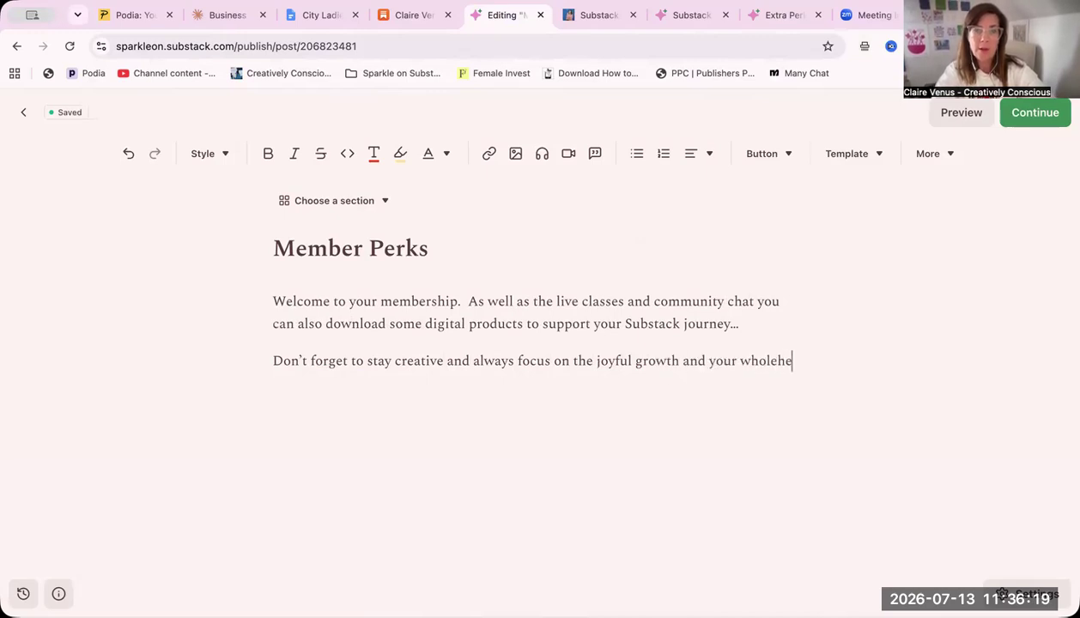
text(arted self expression.)
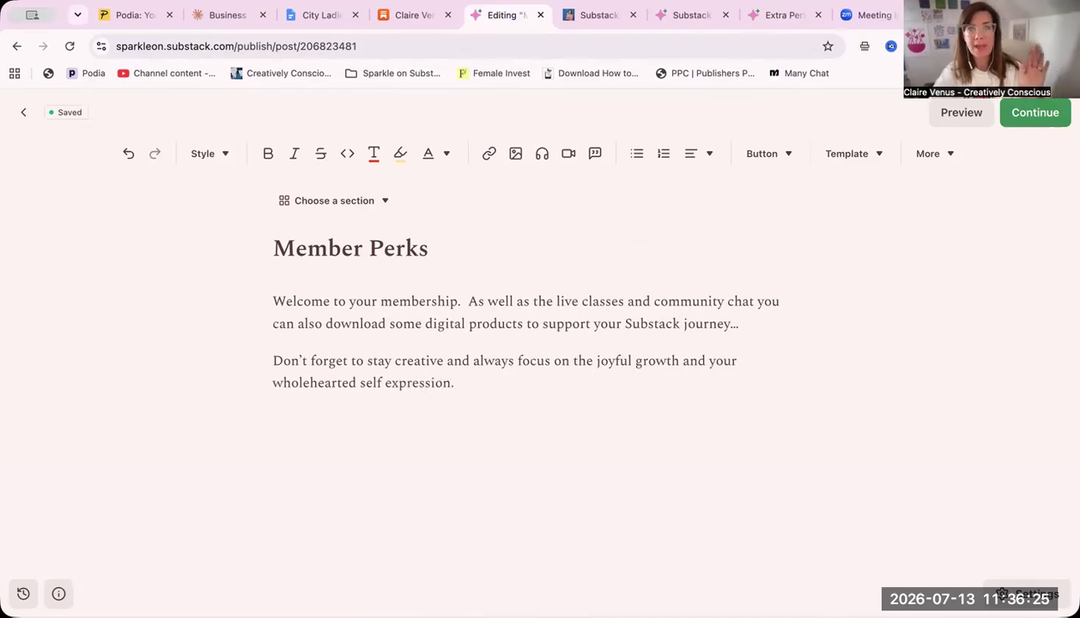
Assign the page to the Membership section
click(332, 202)
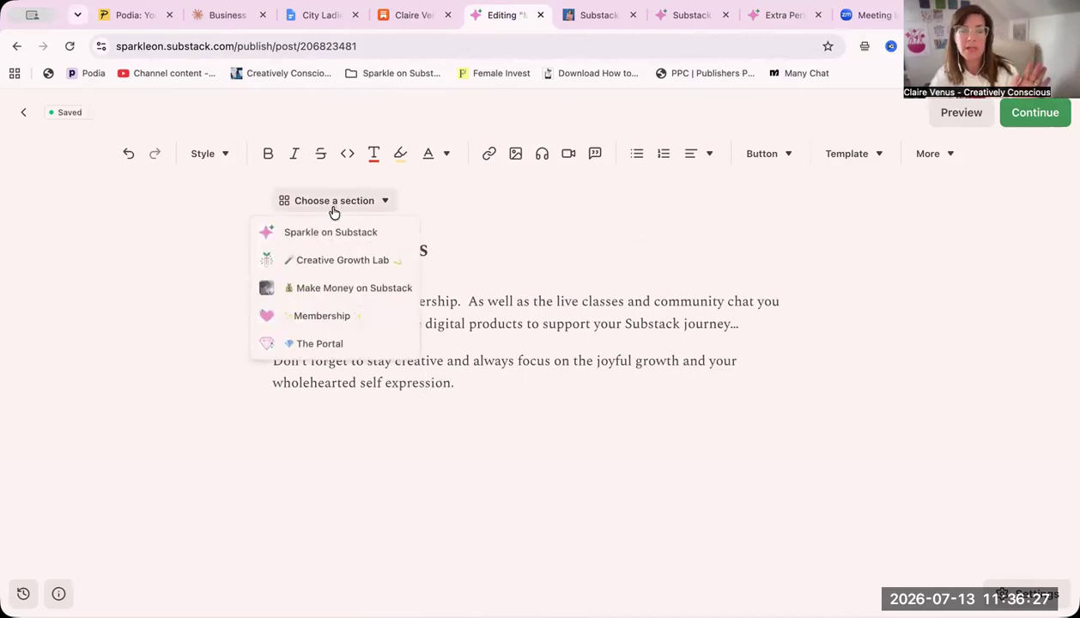
click(325, 314)
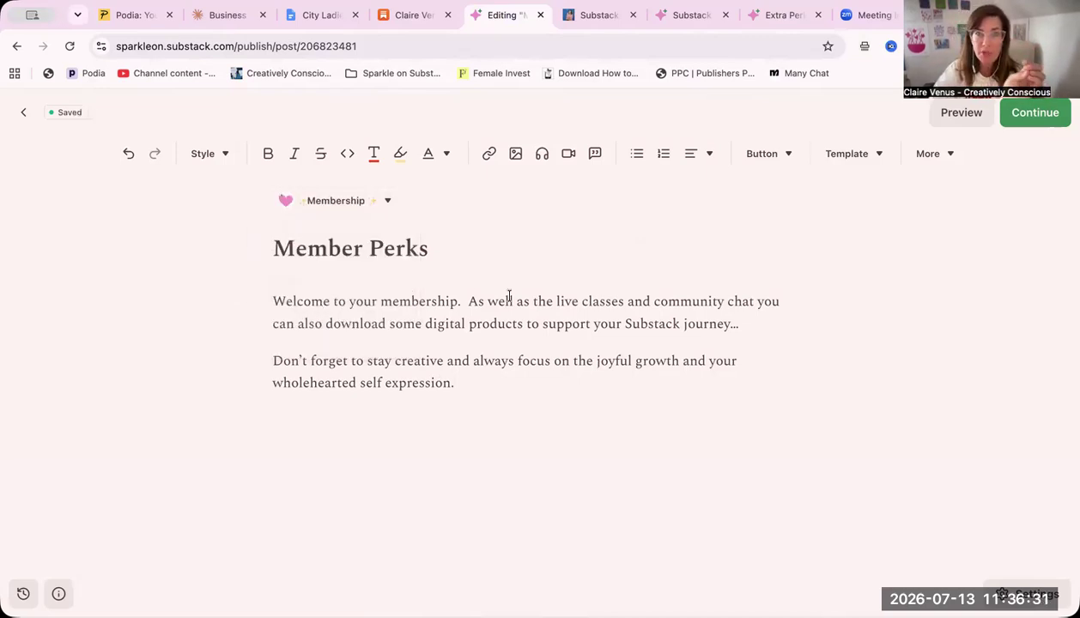
Copy the web address of the live Extra Perks page and paste it on a new line below the draft's second paragraph
click(772, 14)
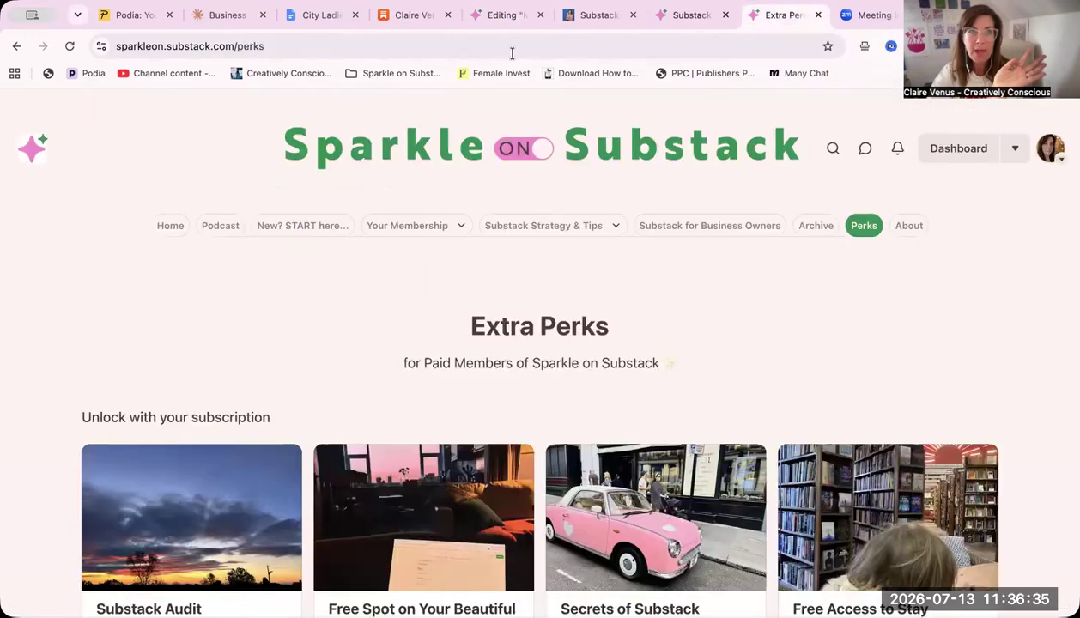
click(244, 46)
key(ctrl+c)
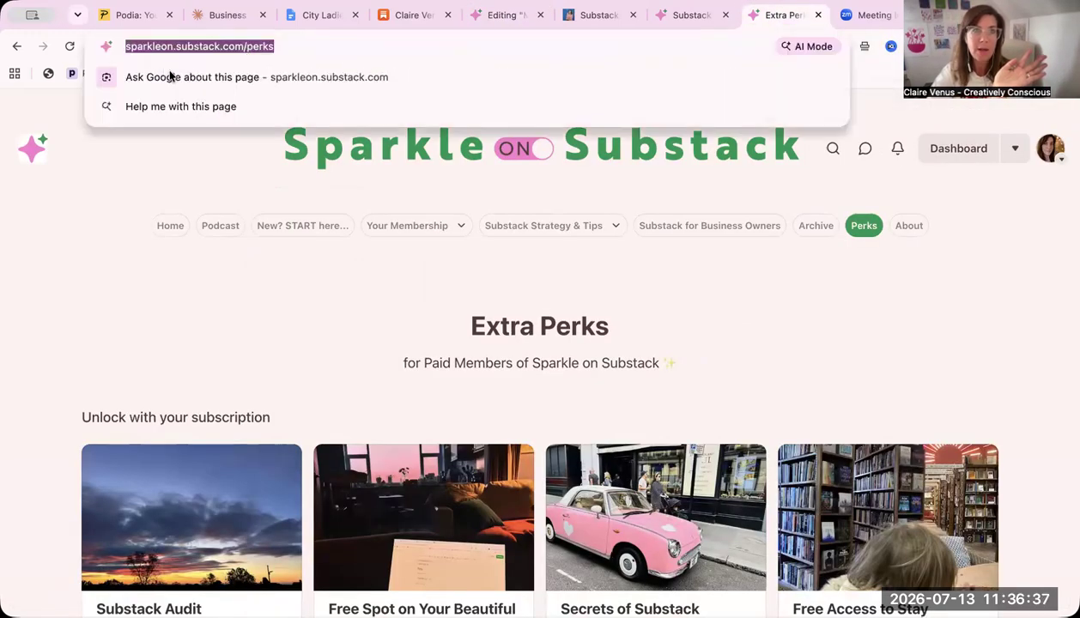
click(501, 15)
click(484, 376)
key(Return)
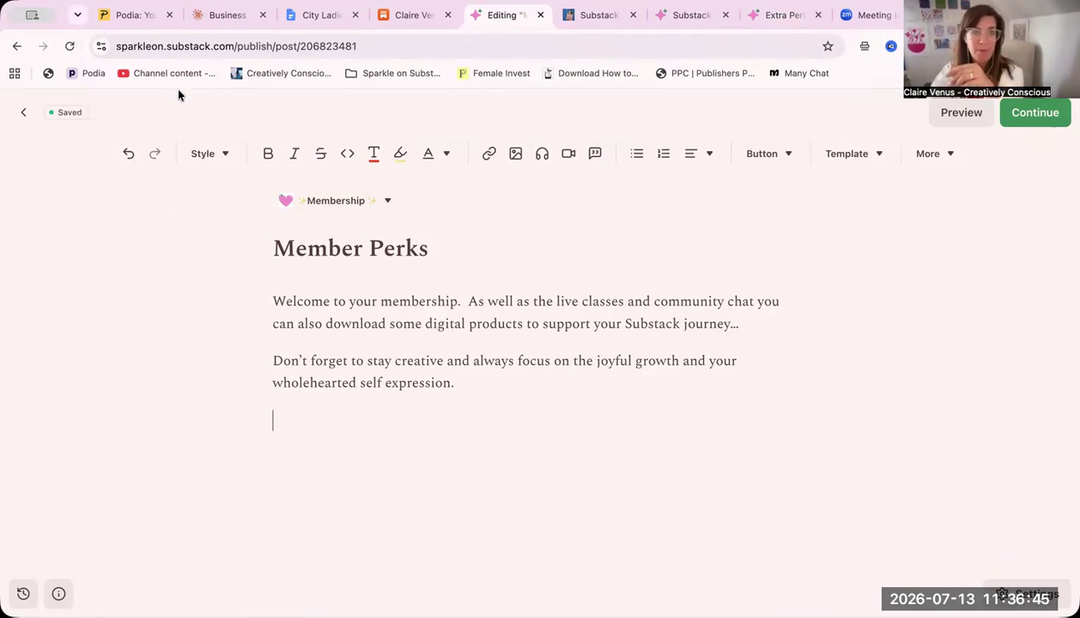
key(ctrl+v)
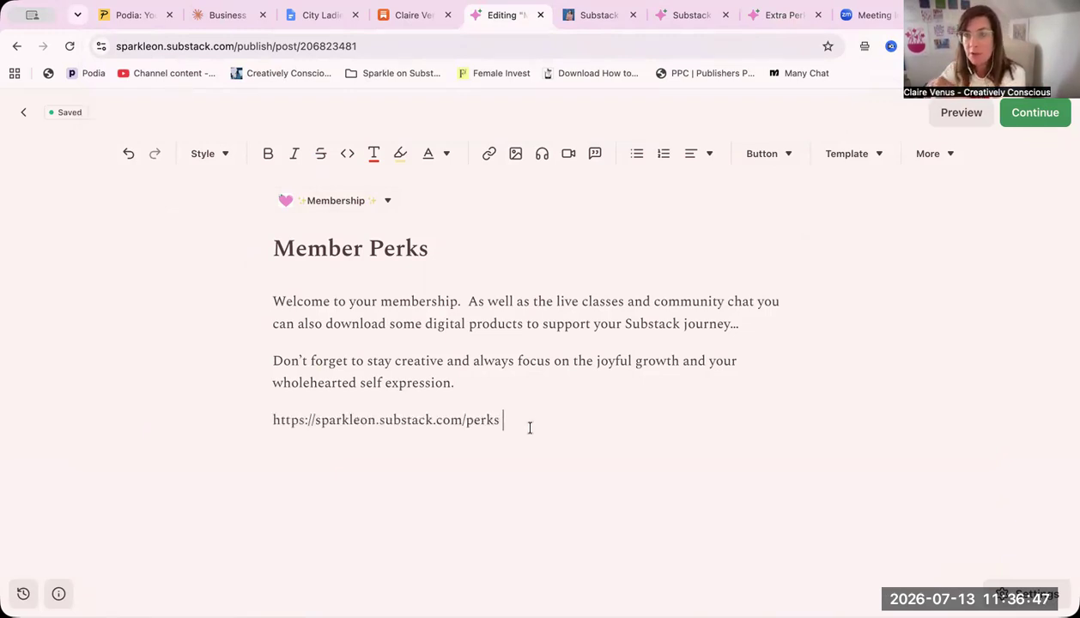
double_click(402, 410)
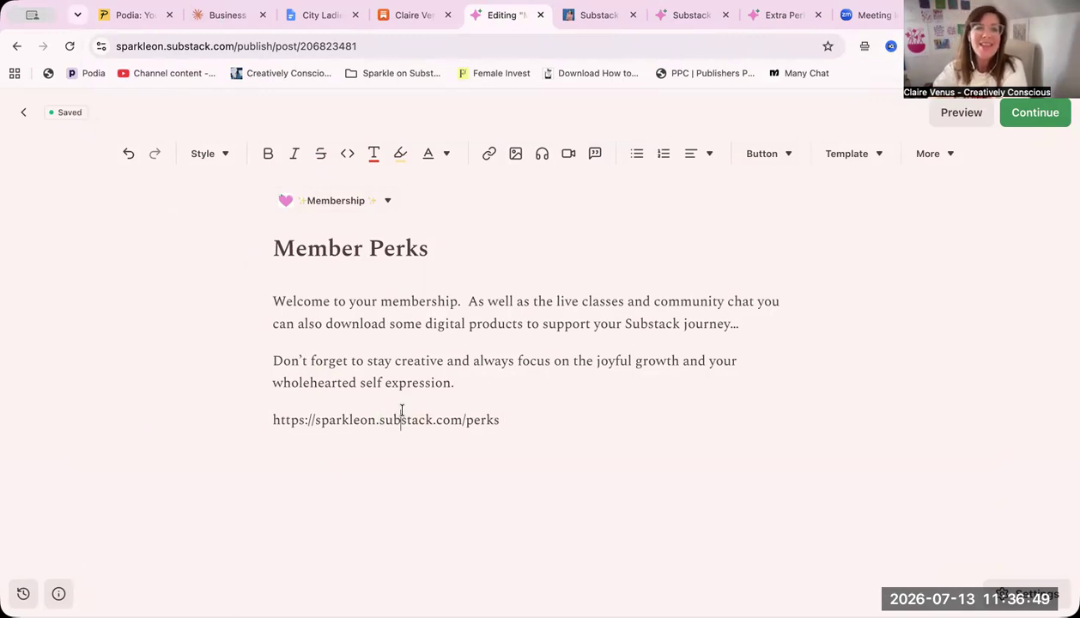
triple_click(402, 411)
key(super+c)
click(489, 153)
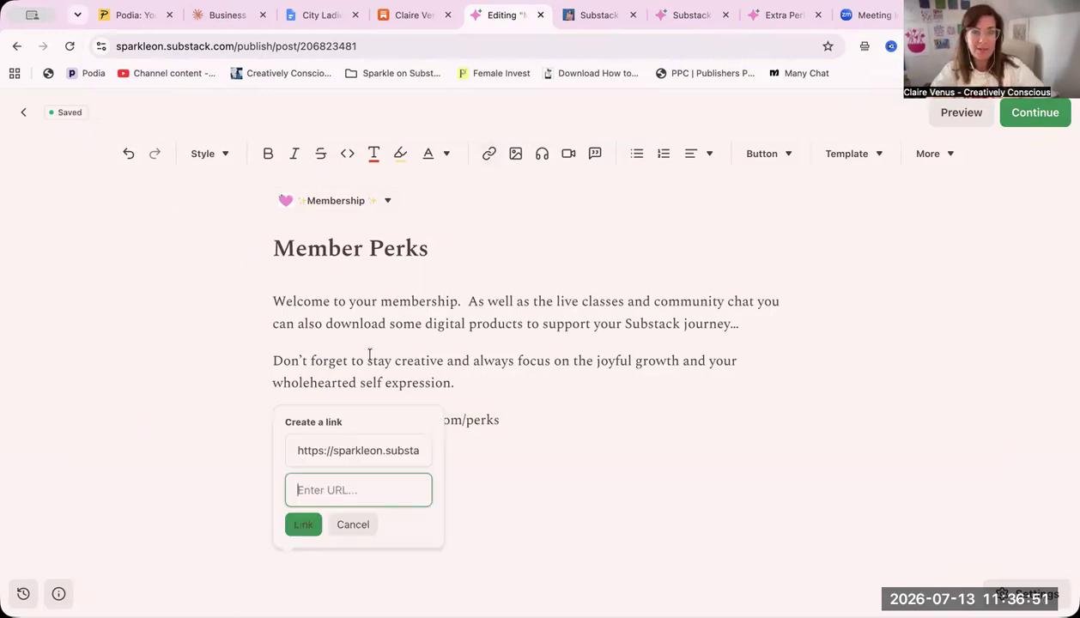
right_click(325, 487)
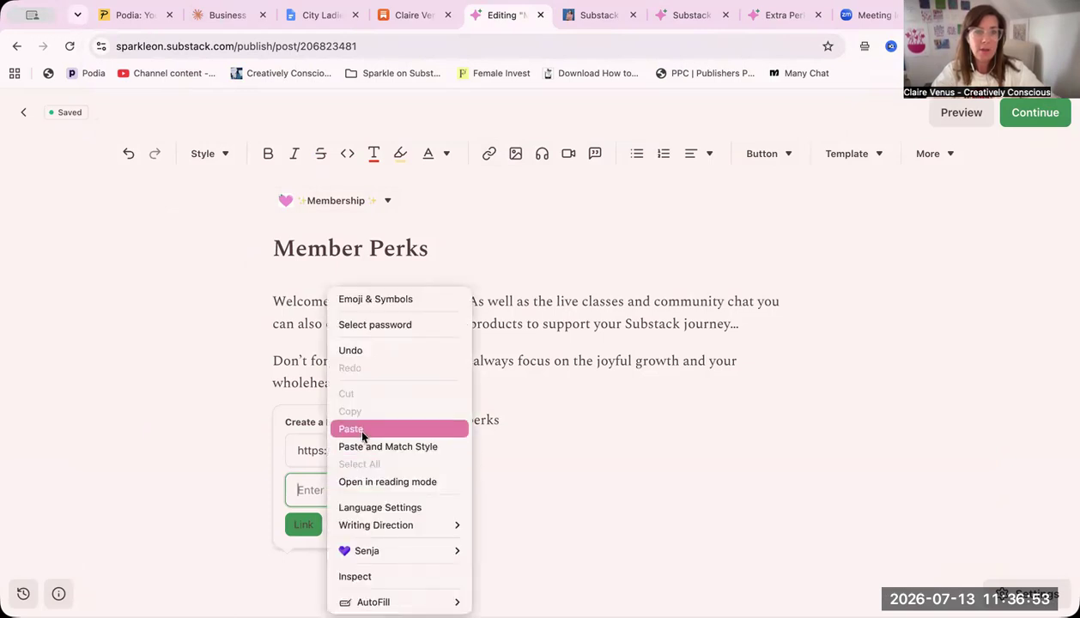
click(347, 433)
click(305, 525)
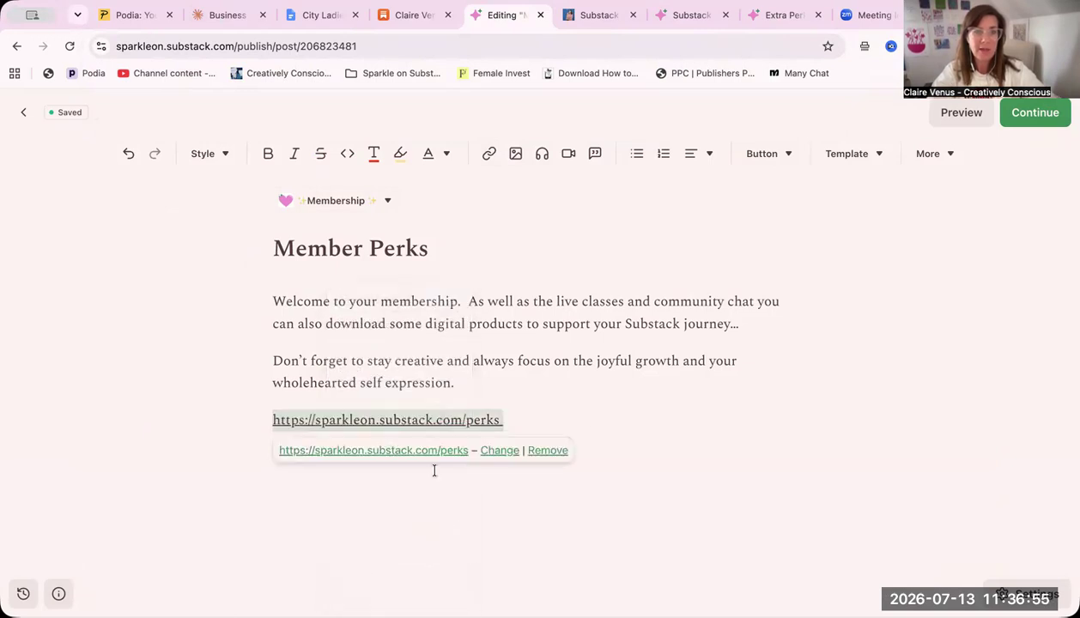
click(572, 416)
key(Return)
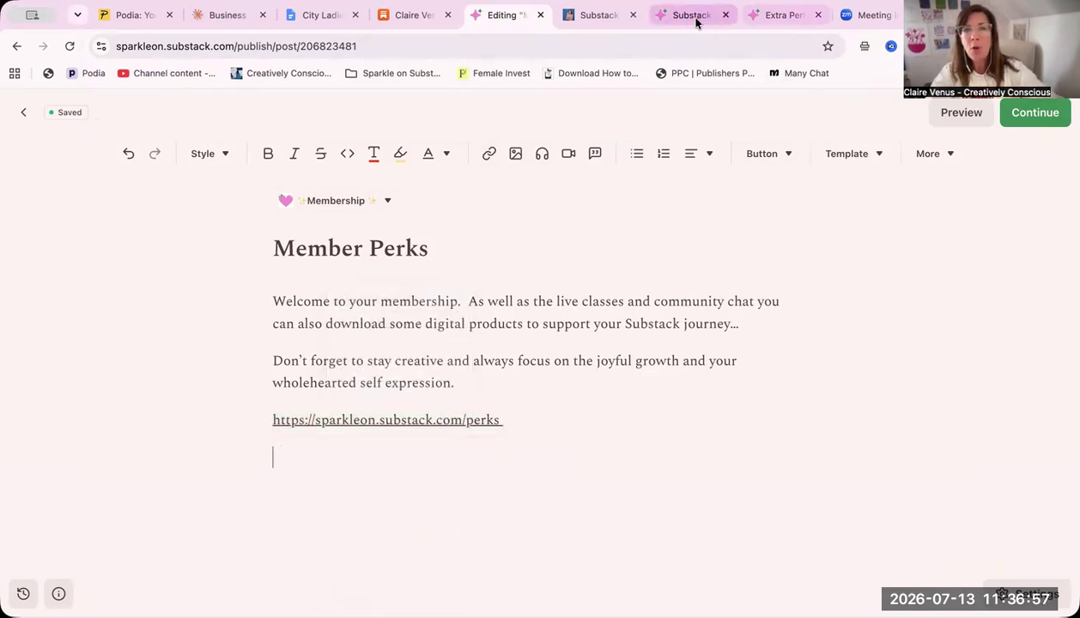
Capture a screenshot of the Extra Perks heading and first row of perks on the live page, and insert it below the draft's link
click(777, 15)
scroll(608, 379, down, 2)
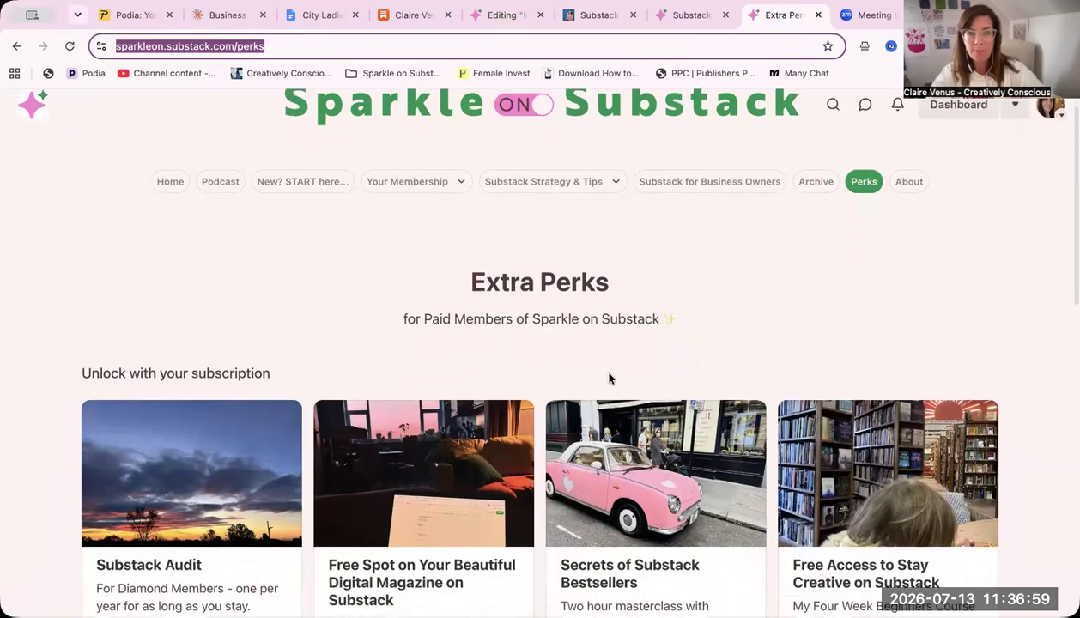
scroll(609, 379, down, 5)
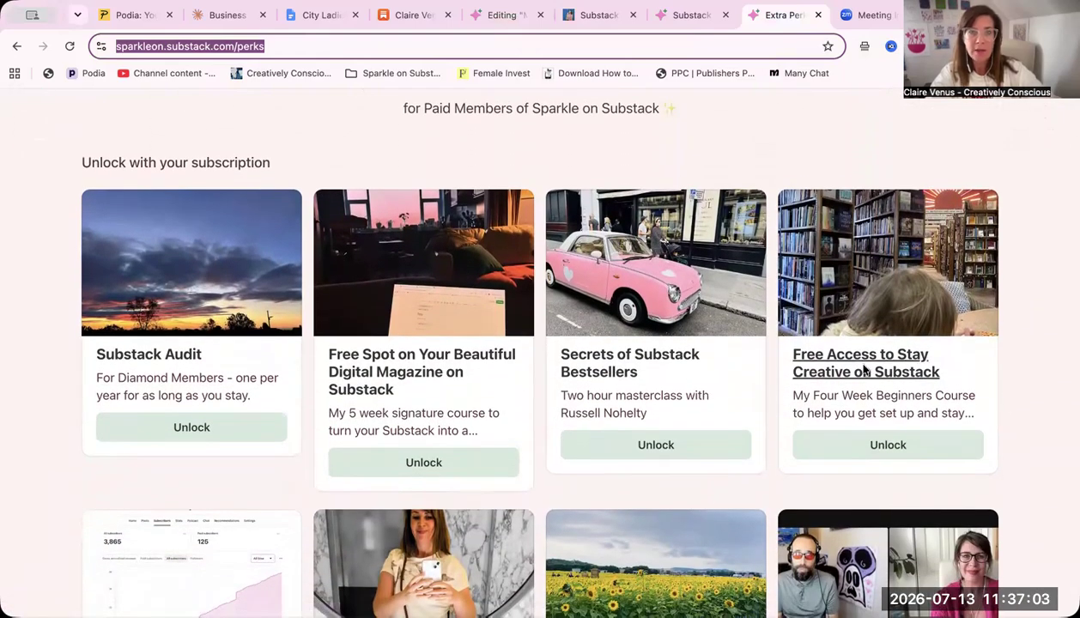
scroll(866, 369, up, 1)
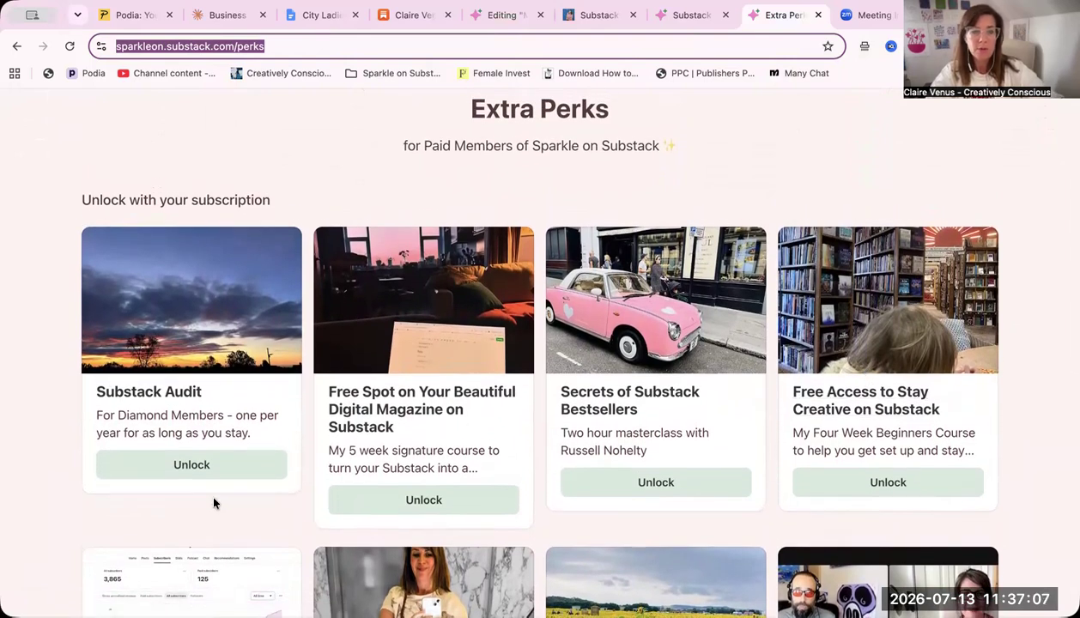
key(super+shift+4)
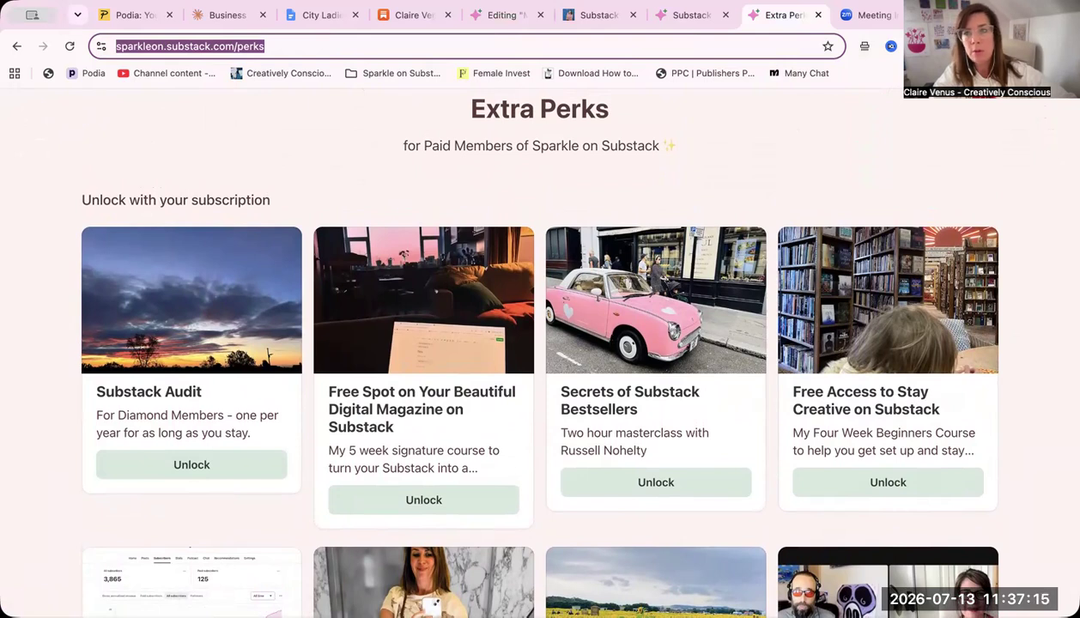
click(496, 15)
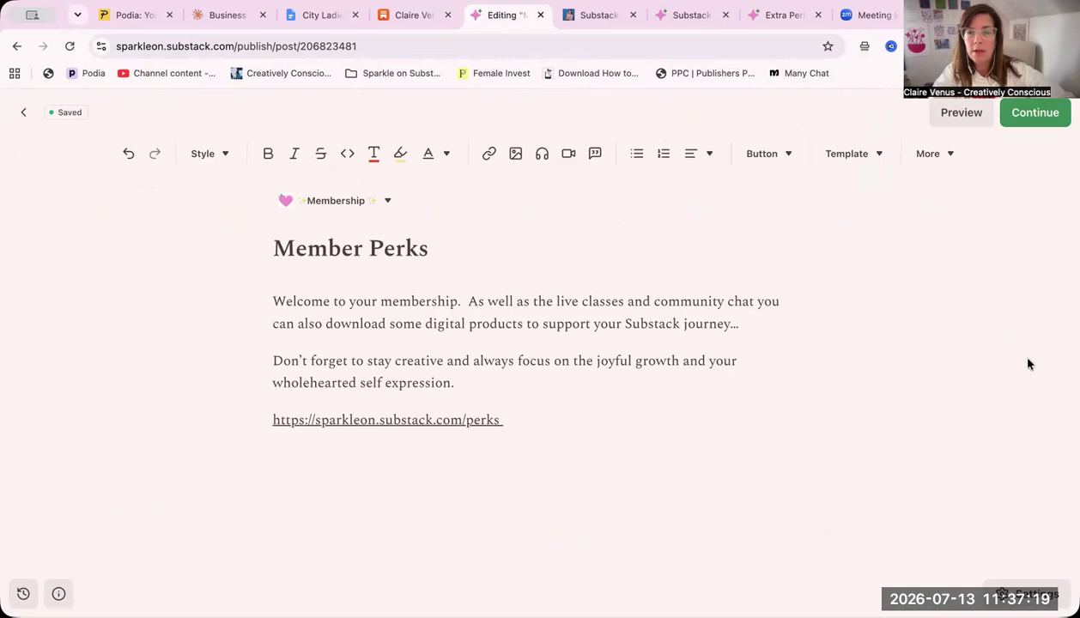
drag(676, 520, 524, 471)
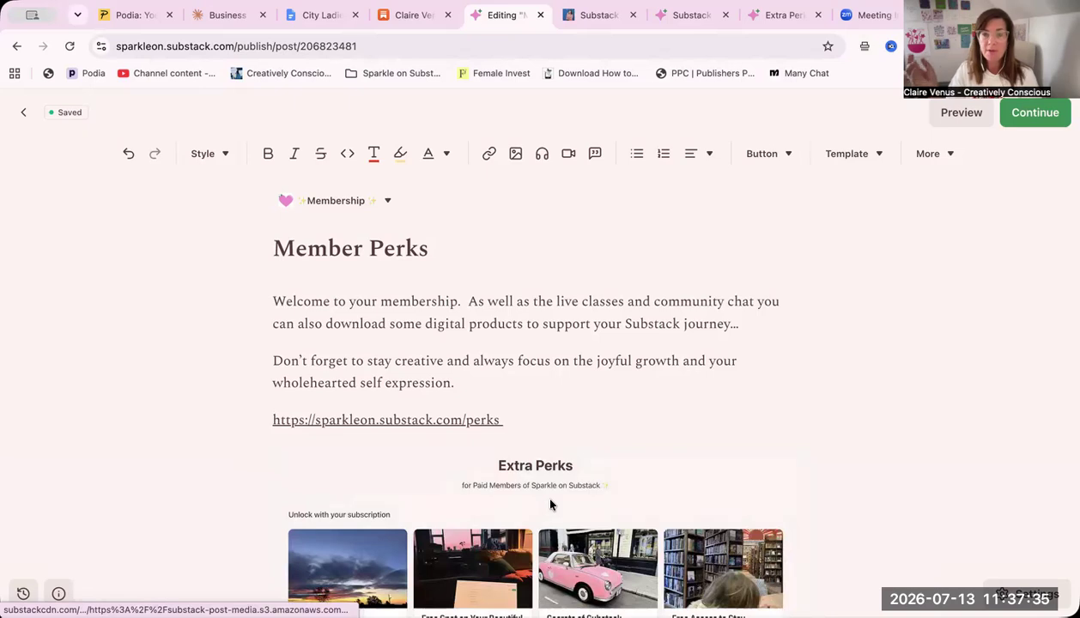
click(550, 505)
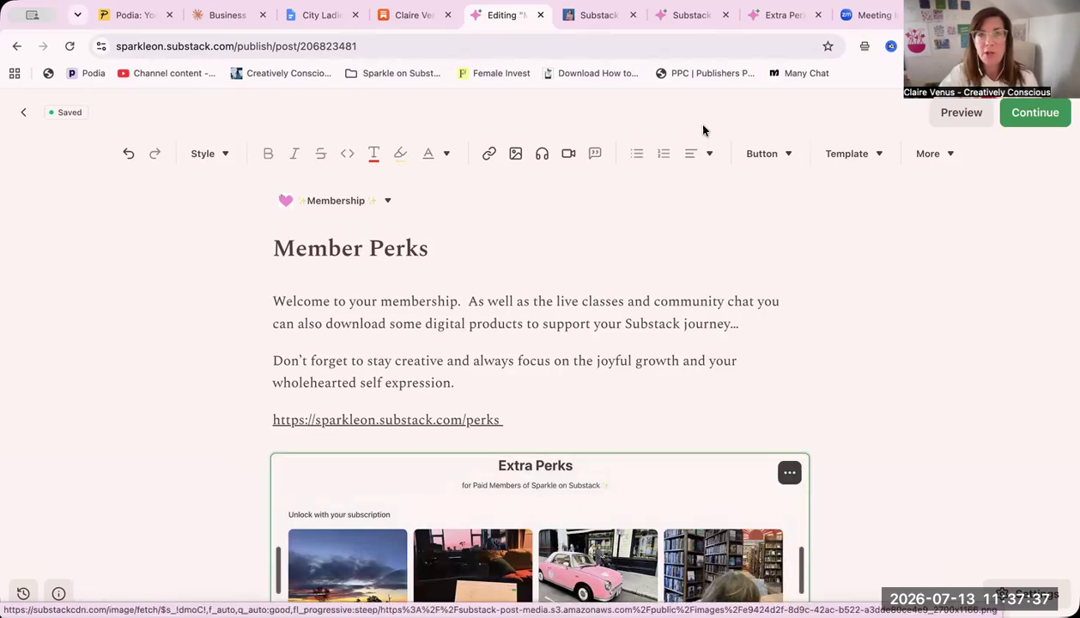
click(489, 158)
right_click(317, 491)
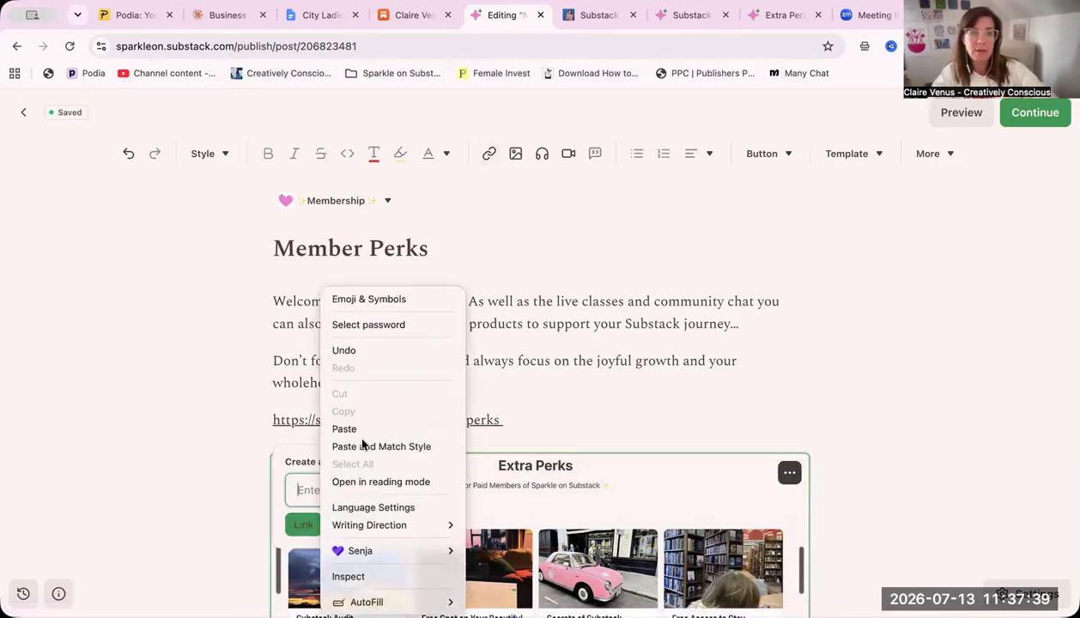
click(359, 421)
click(301, 524)
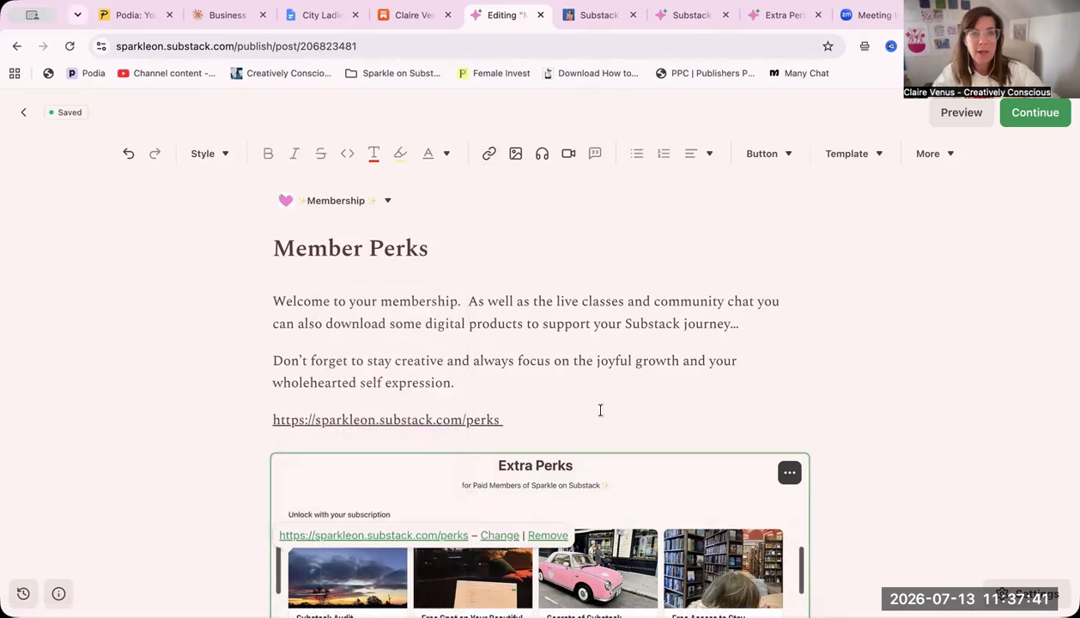
Delete the written perks link above the screenshot so the image directly follows the second paragraph
click(552, 422)
scroll(552, 421, down, 3)
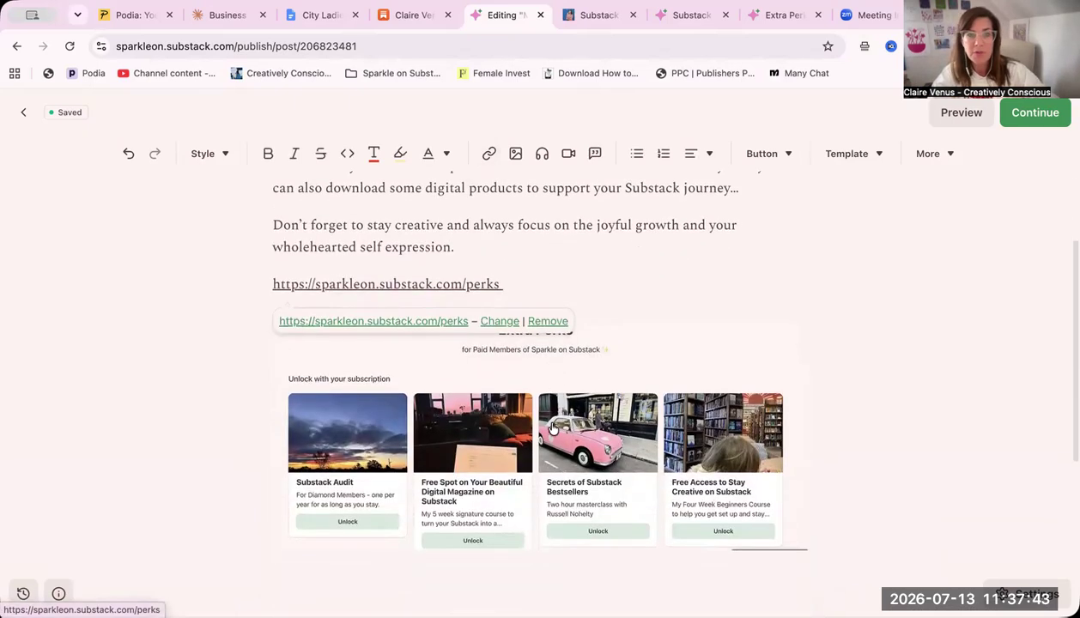
click(580, 364)
drag(588, 290, 588, 256)
scroll(601, 404, up, 3)
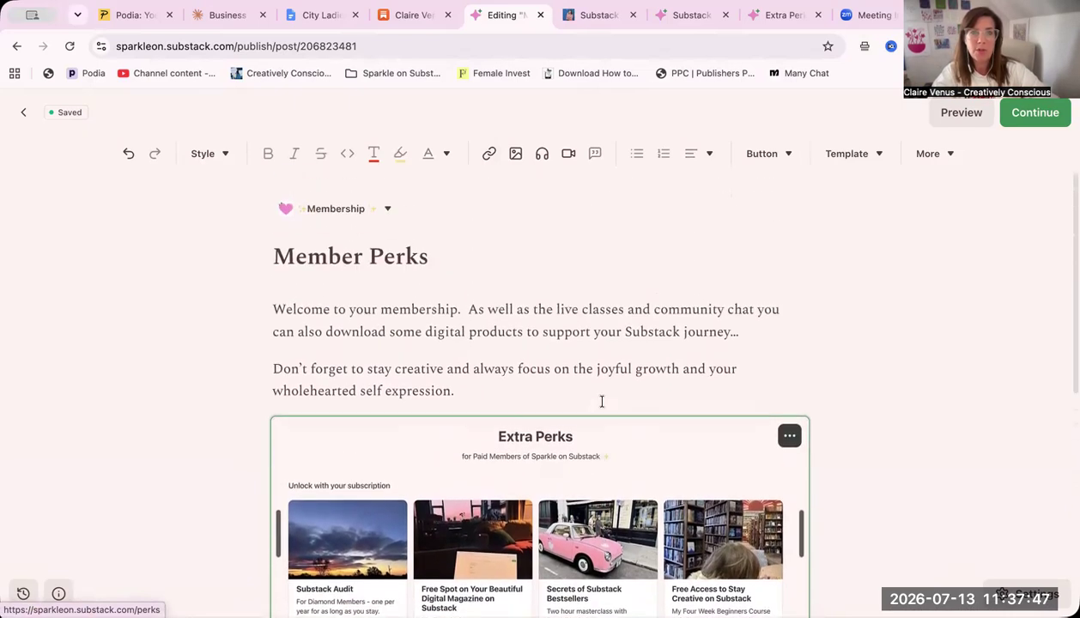
click(472, 302)
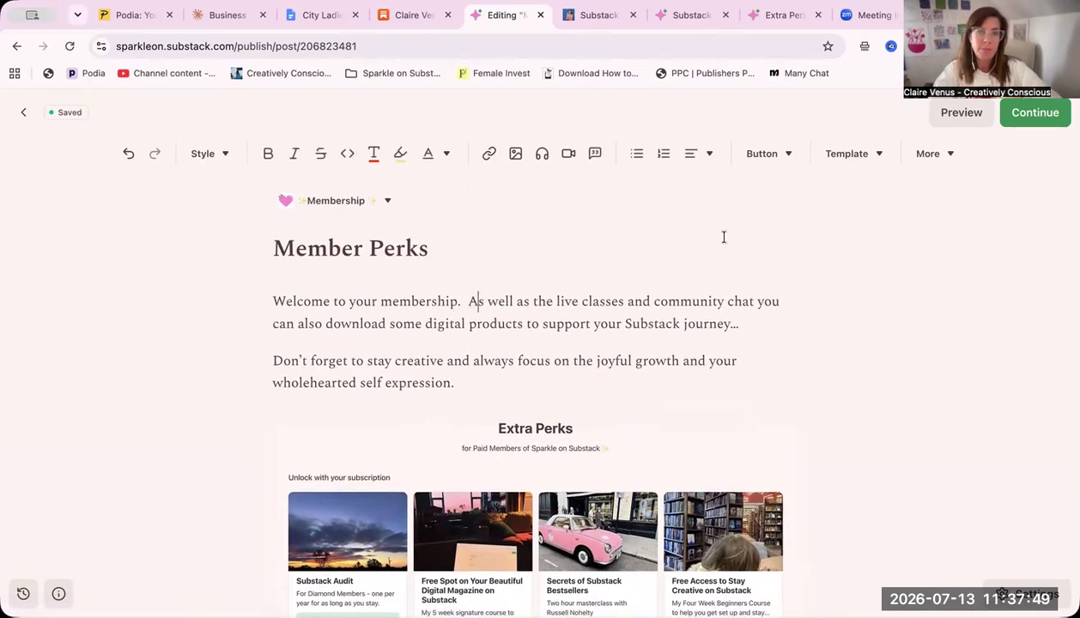
Split the opening text so "As well as the live classes and community chat" starts its own paragraph after "Welcome to your membership."
key(Return)
scroll(618, 403, down, 4)
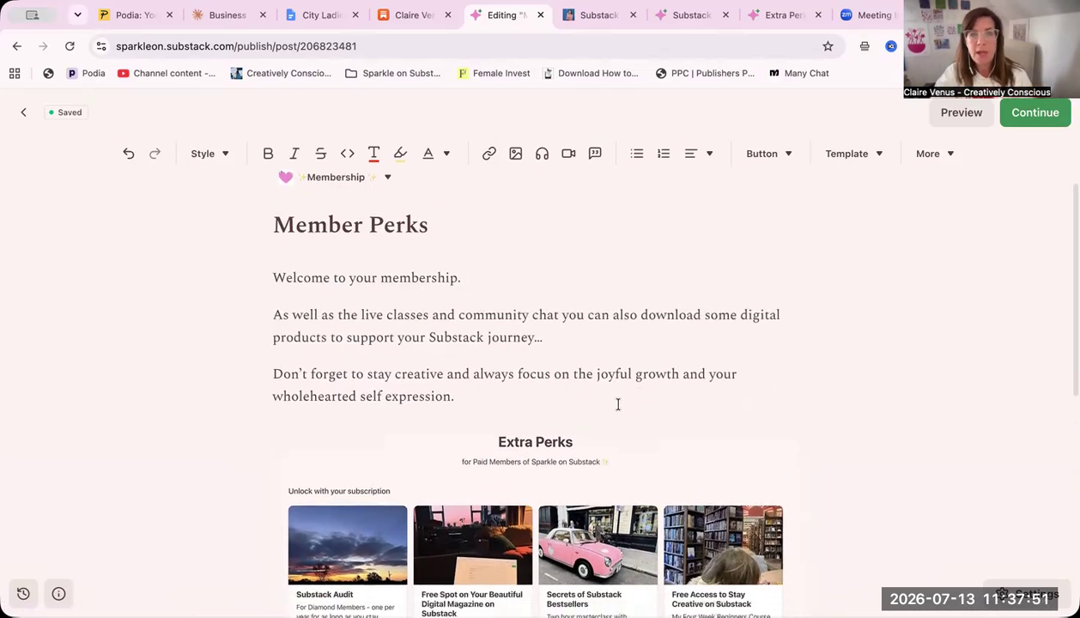
Below the perks link, write "Any questions at all please email", the support email address, and "where we can help you further."
scroll(620, 412, down, 3)
click(531, 453)
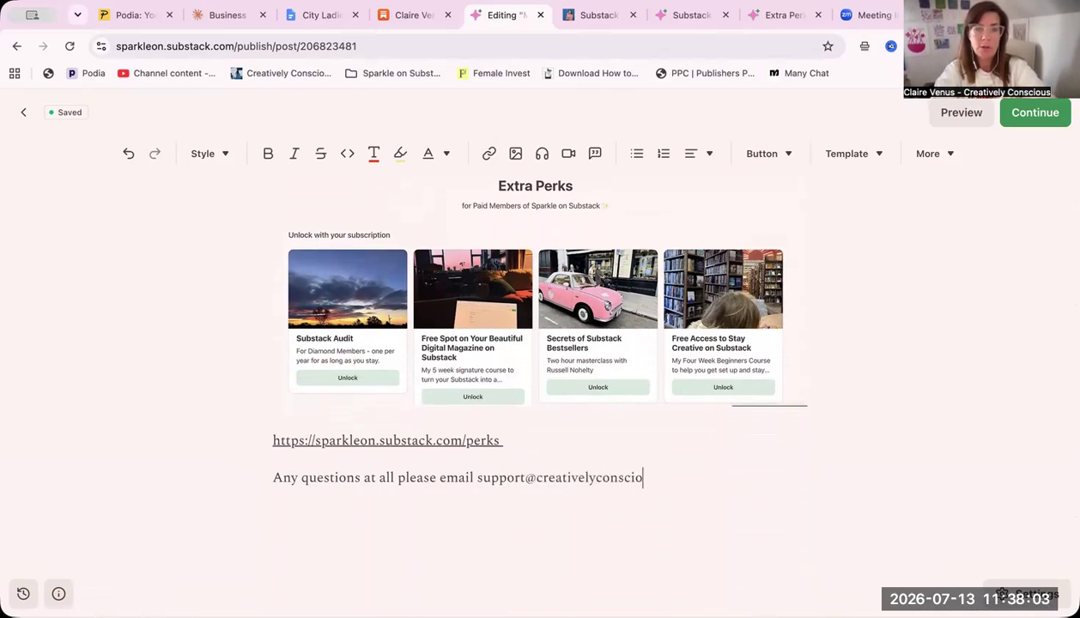
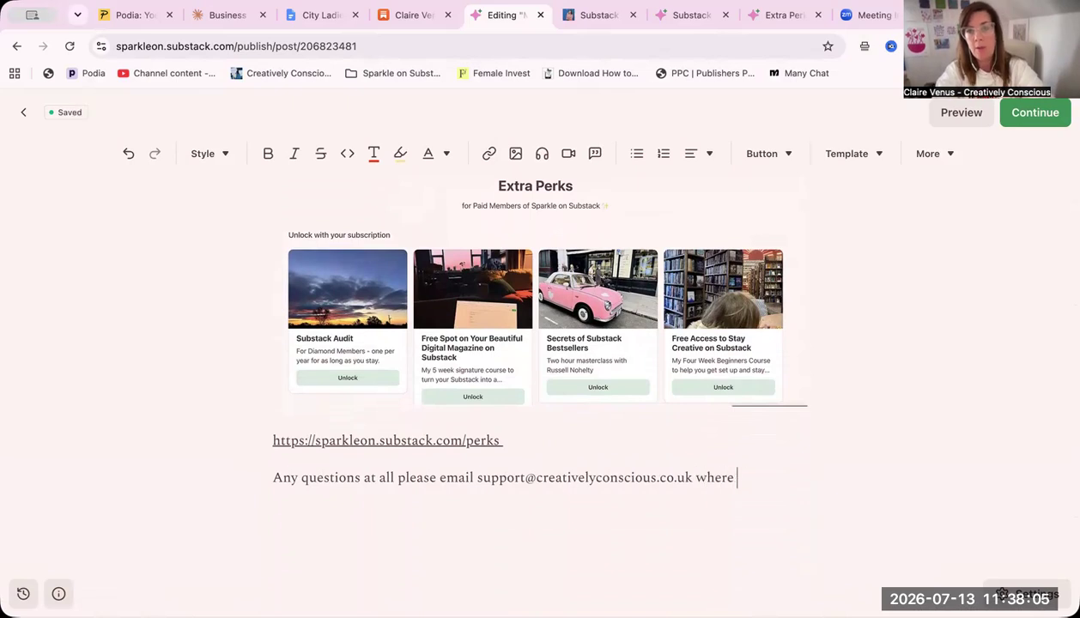
text(we can help you further.)
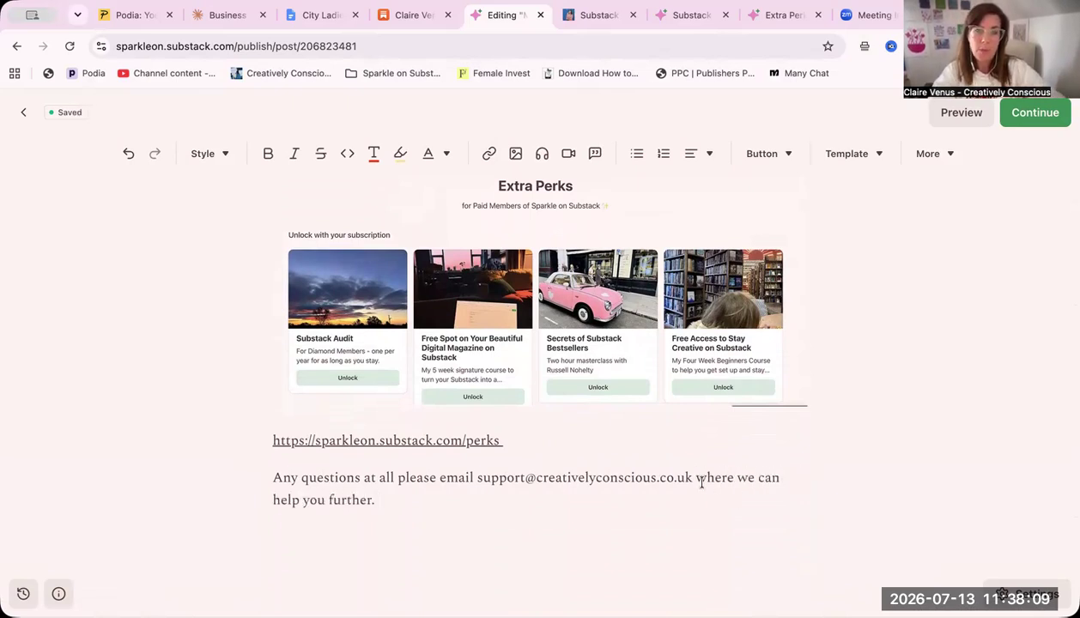
Turn the support email address in the closing sentence into a hyperlink that uses the same email address as its target
drag(692, 477, 475, 475)
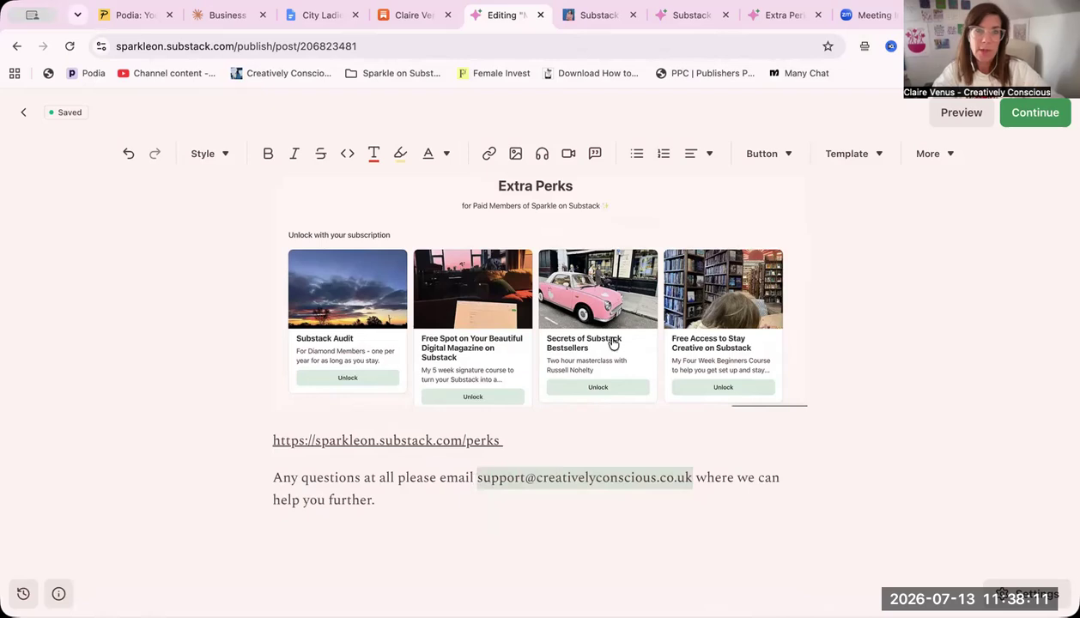
click(488, 153)
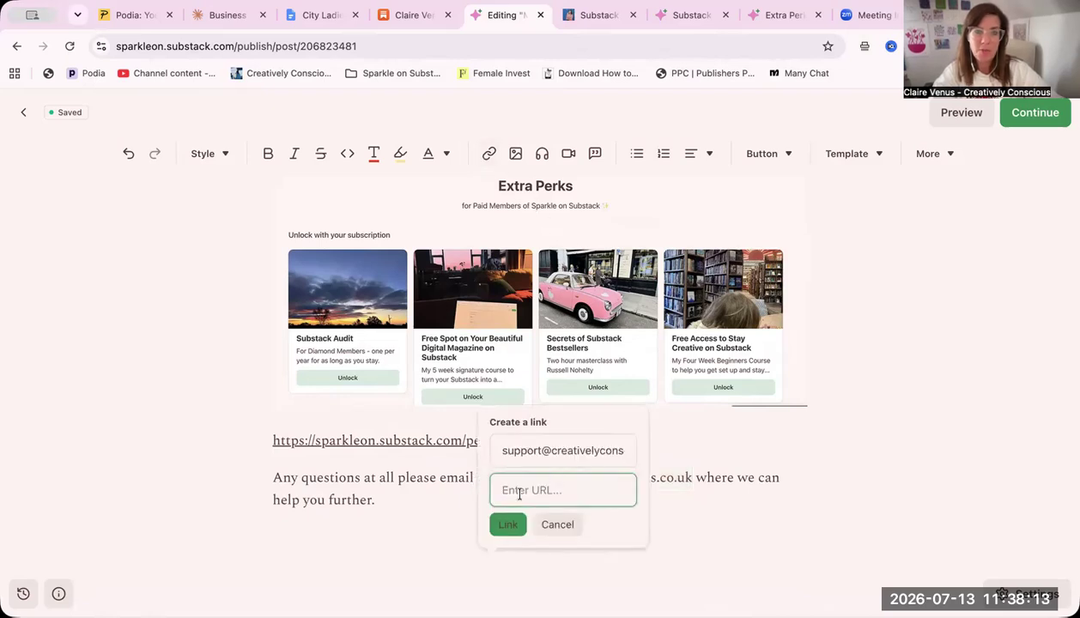
right_click(519, 494)
click(553, 421)
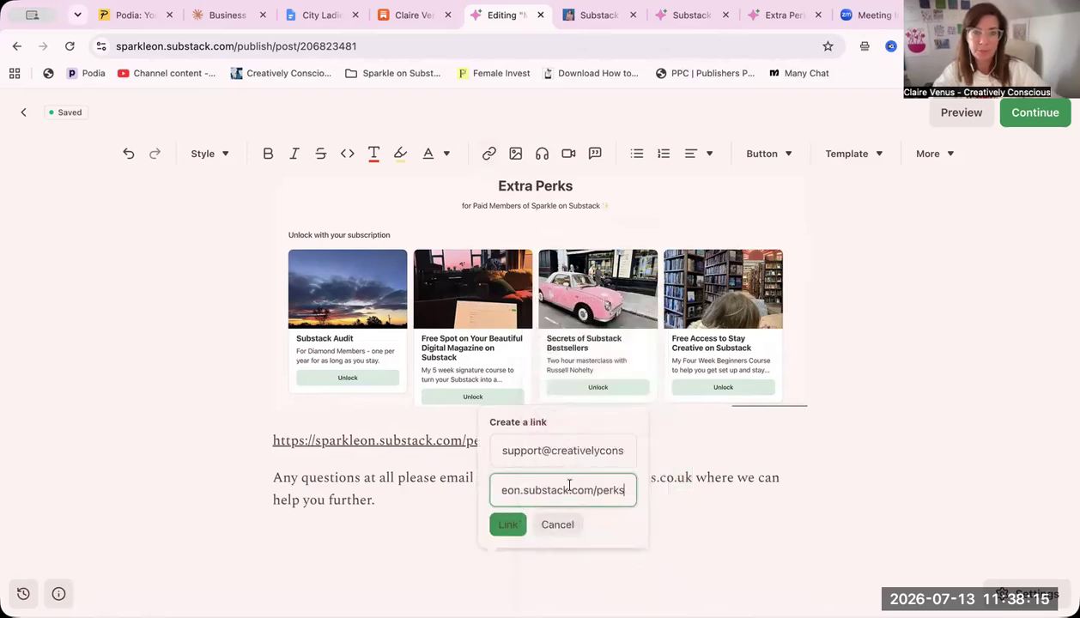
triple_click(560, 494)
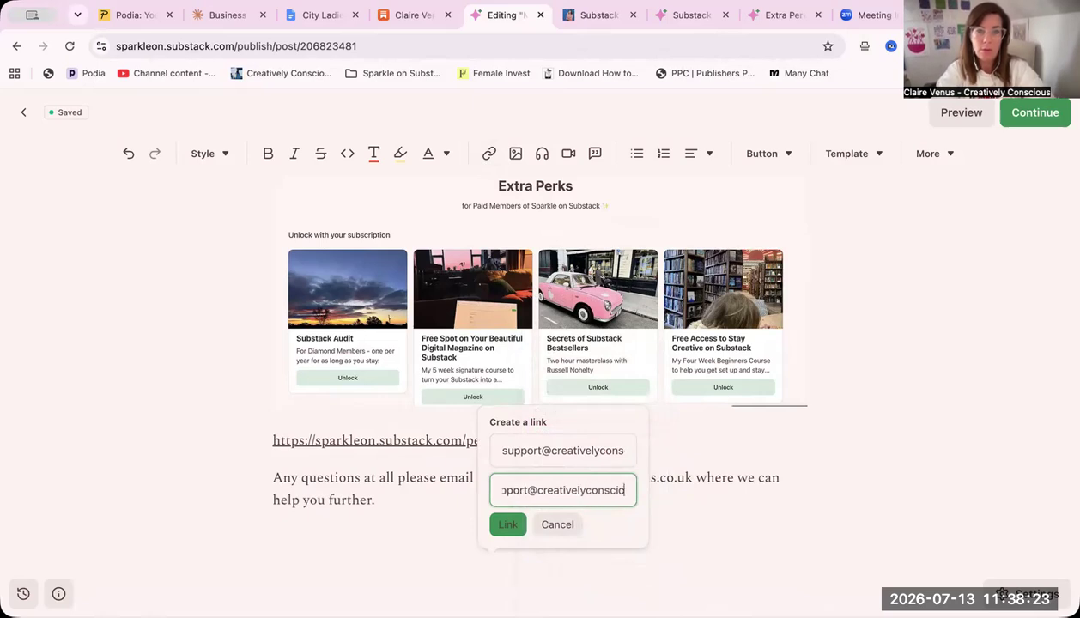
click(509, 527)
key(Return)
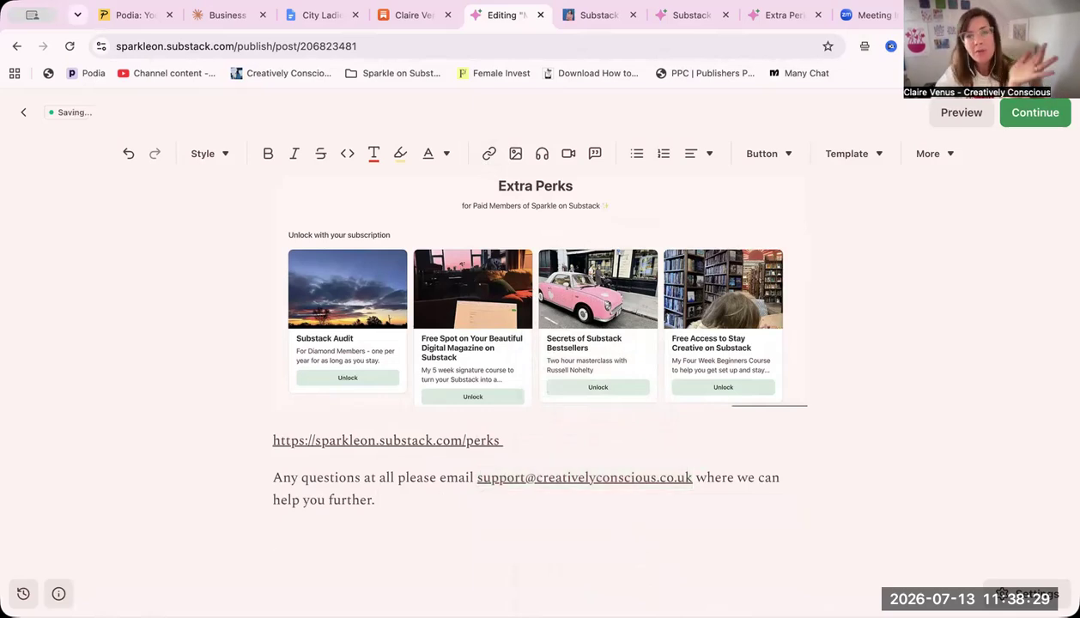
Insert a "Subscribe now" button below the support contact sentence at the end of the draft
scroll(539, 387, up, 3)
scroll(540, 387, down, 2)
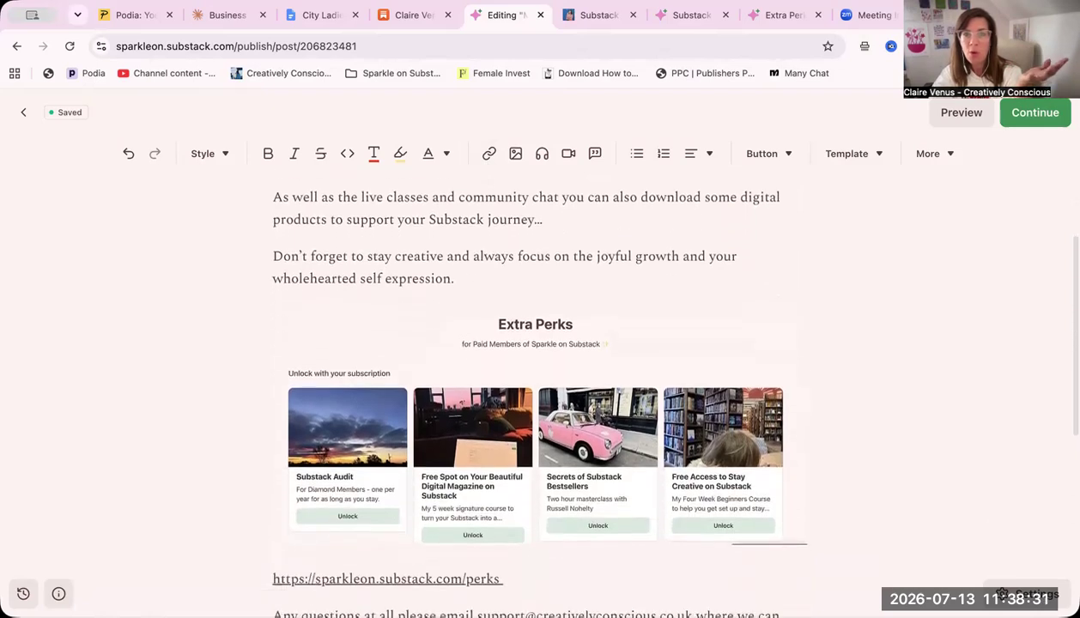
scroll(601, 257, down, 2)
click(764, 154)
click(774, 188)
scroll(693, 340, down, 3)
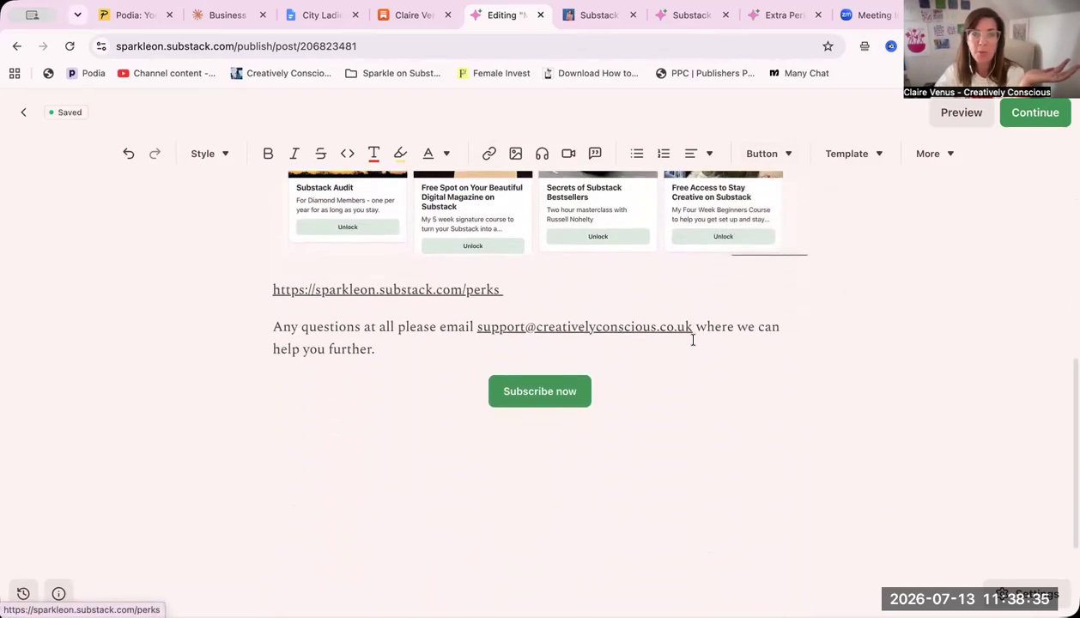
Insert the pink heart-swirl divider image below the Subscribe now button and look over the whole draft
click(516, 153)
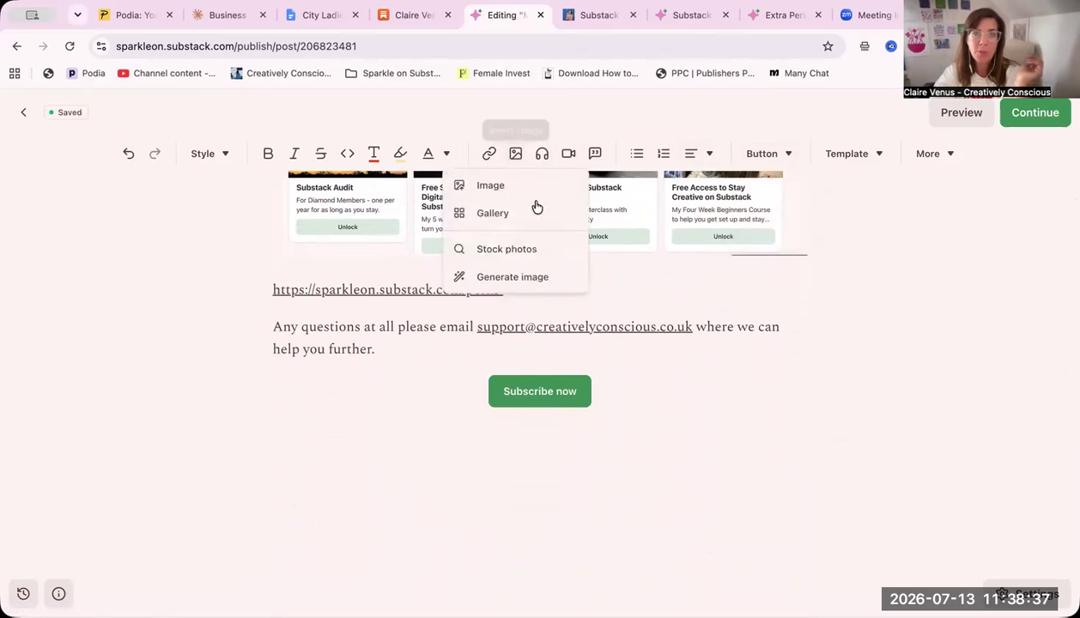
click(510, 185)
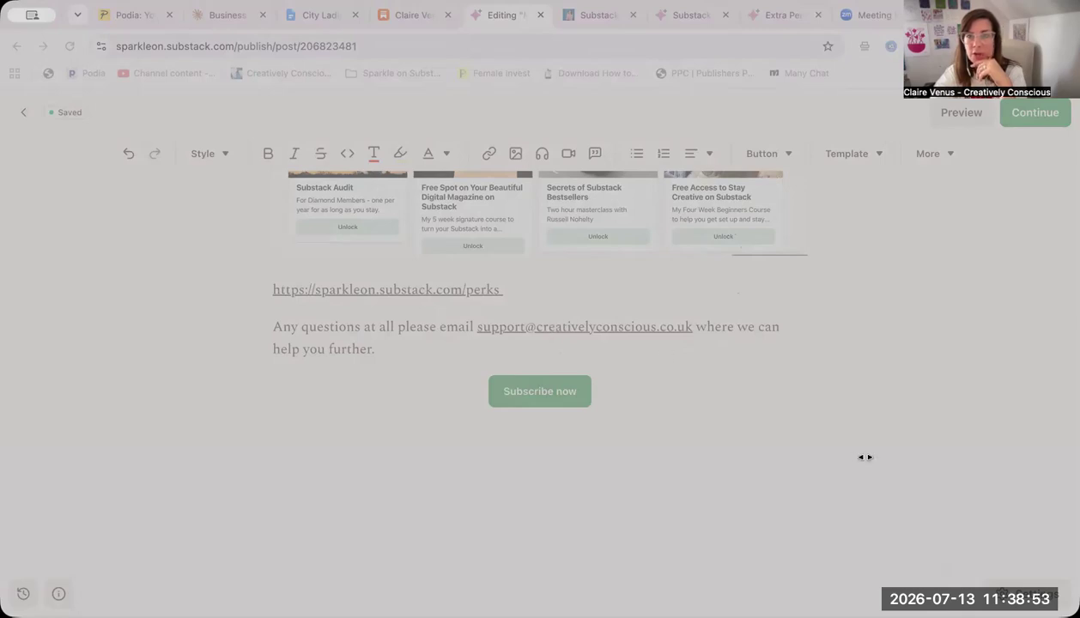
click(816, 453)
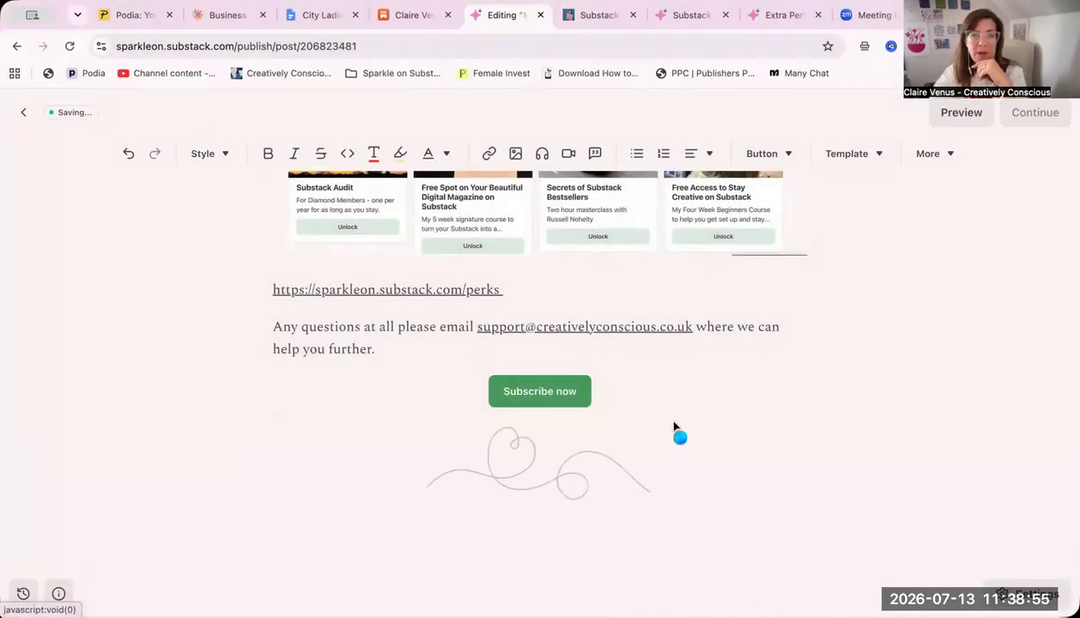
scroll(675, 427, up, 5)
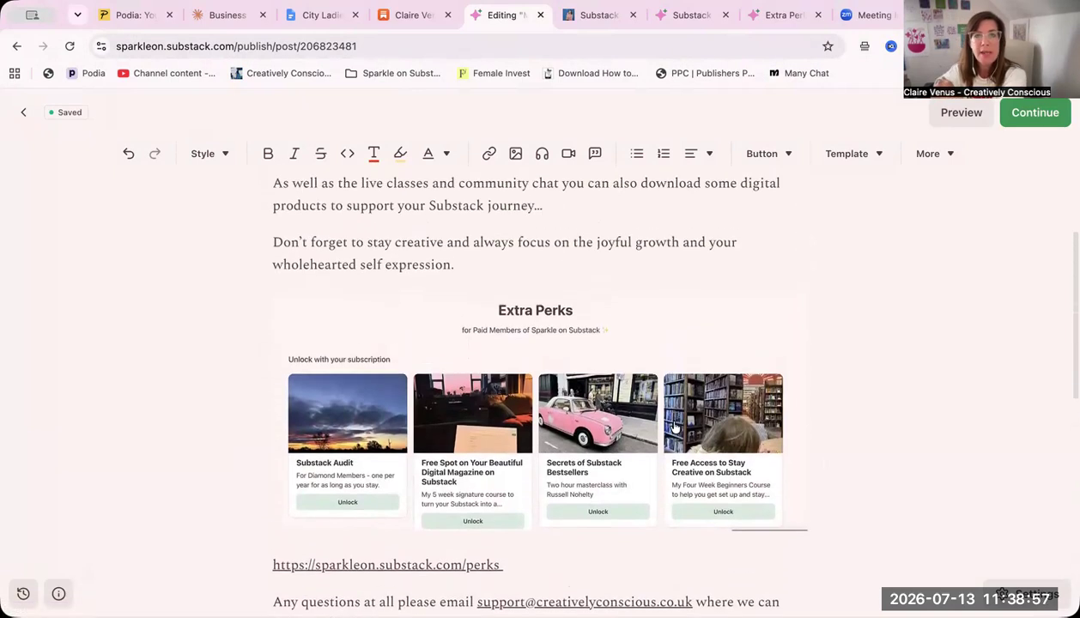
scroll(674, 427, down, 2)
scroll(675, 427, up, 3)
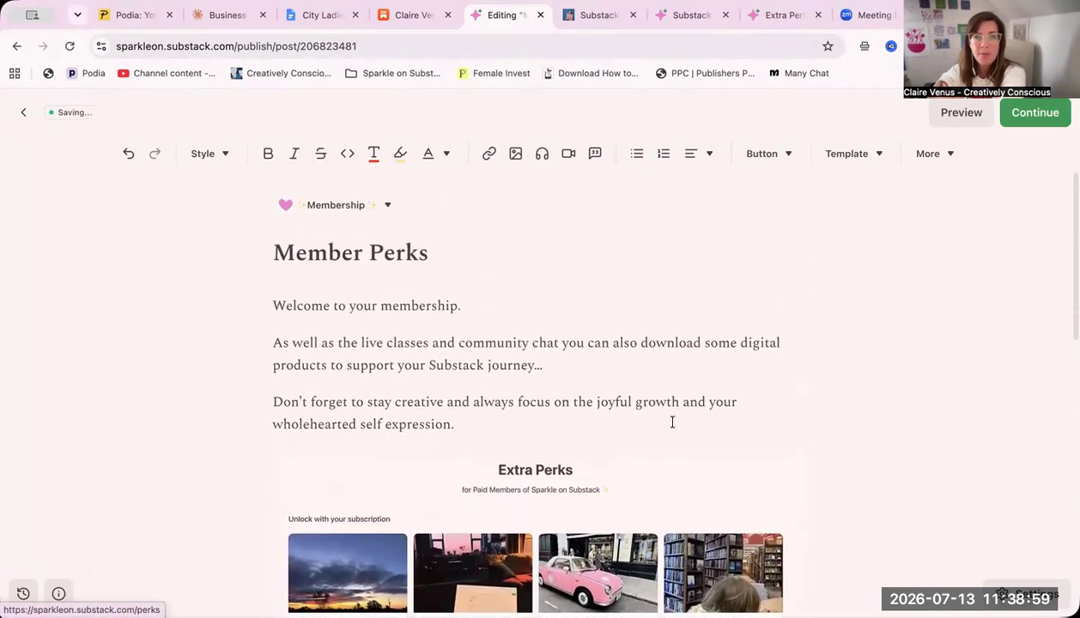
scroll(673, 423, down, 5)
scroll(673, 424, down, 3)
Start an image gallery below the swirl divider and upload the pink blossom "JOY" illustration as its first image
click(674, 427)
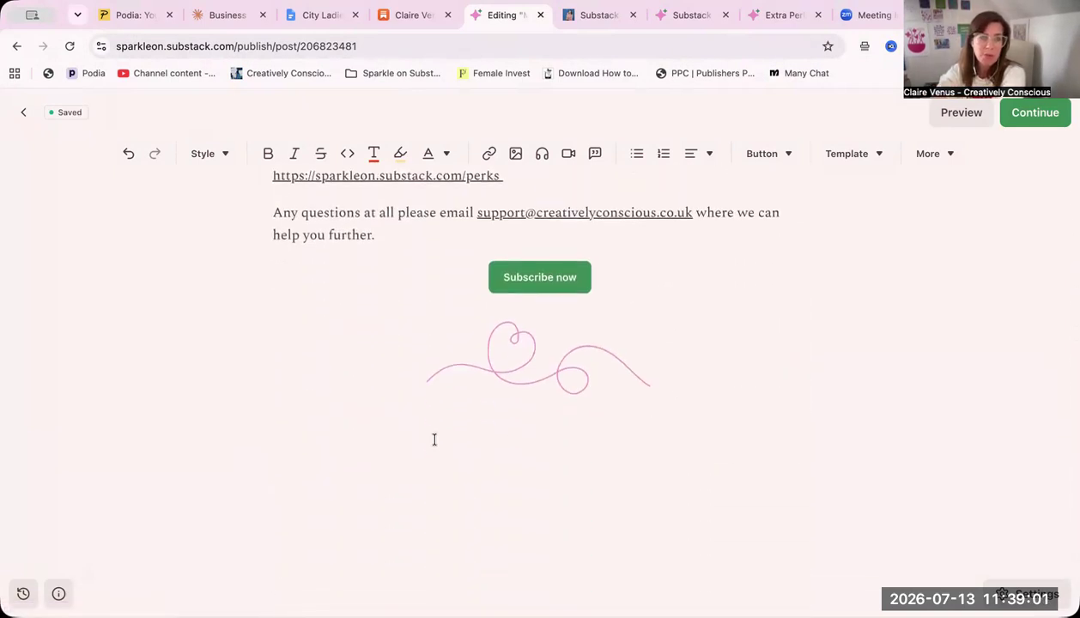
click(326, 419)
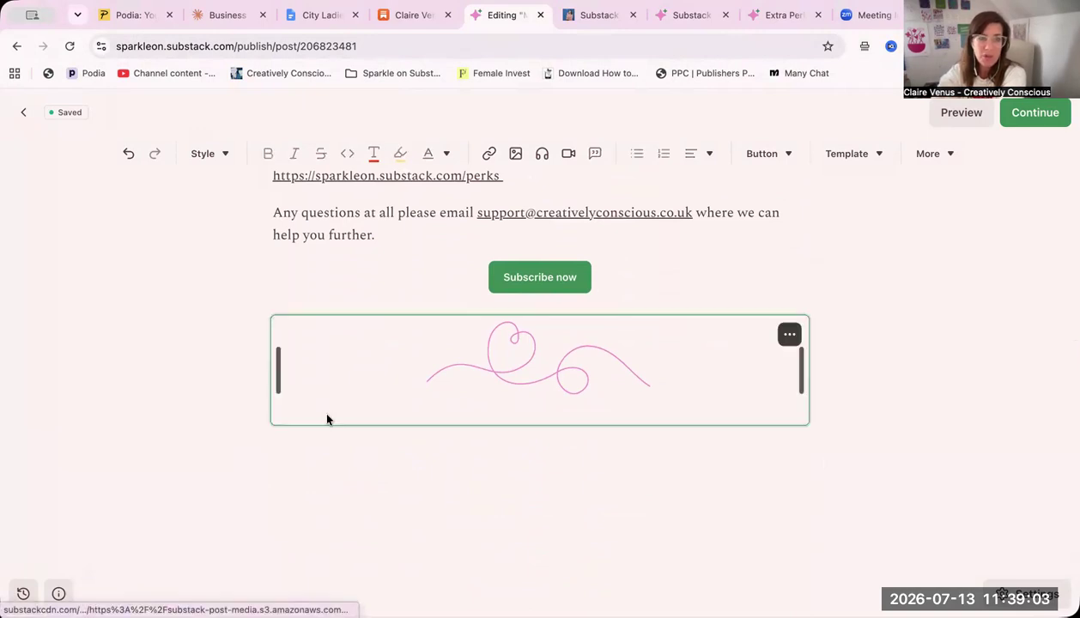
click(403, 433)
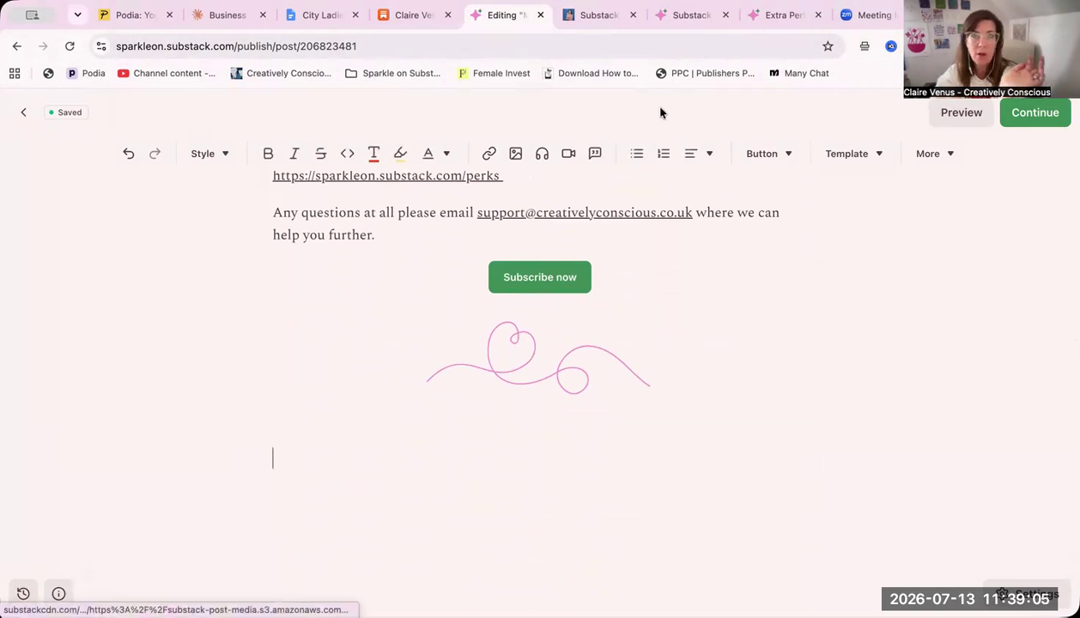
click(525, 154)
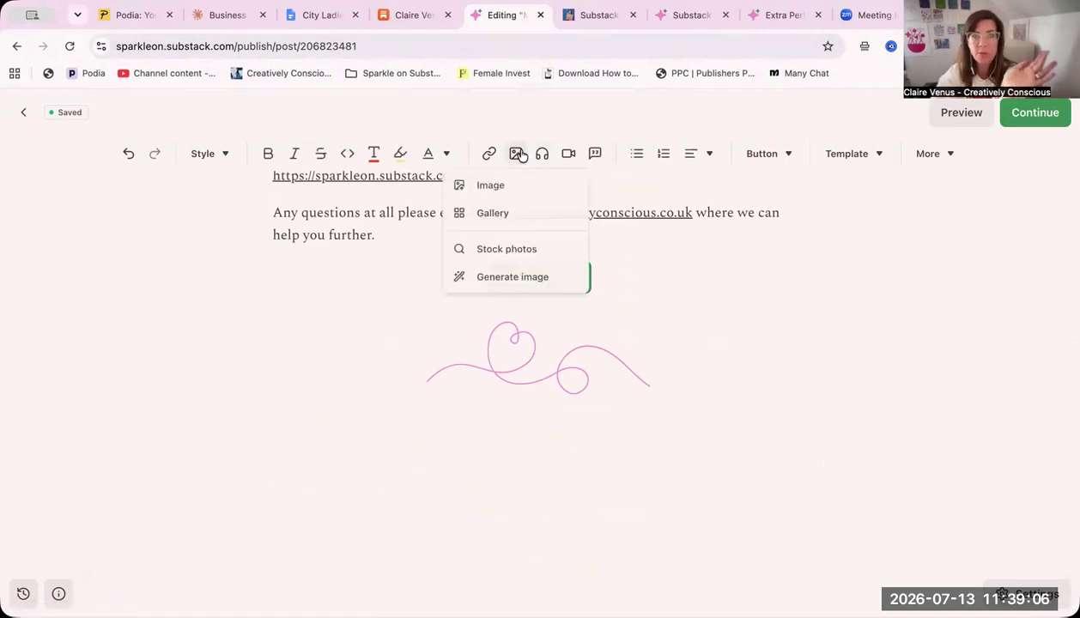
click(533, 220)
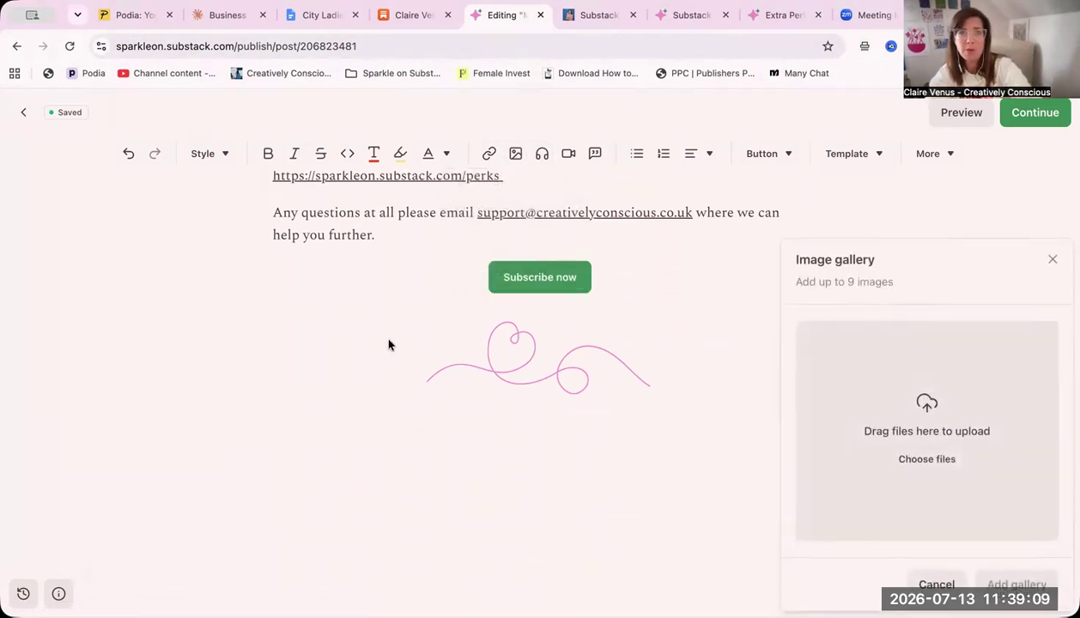
click(926, 461)
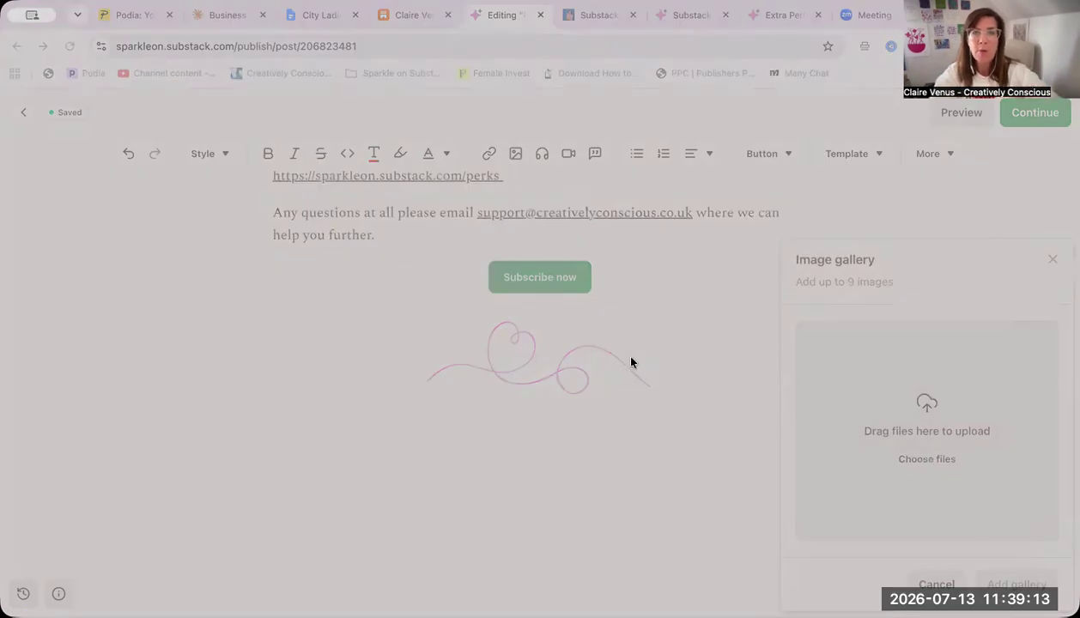
click(823, 453)
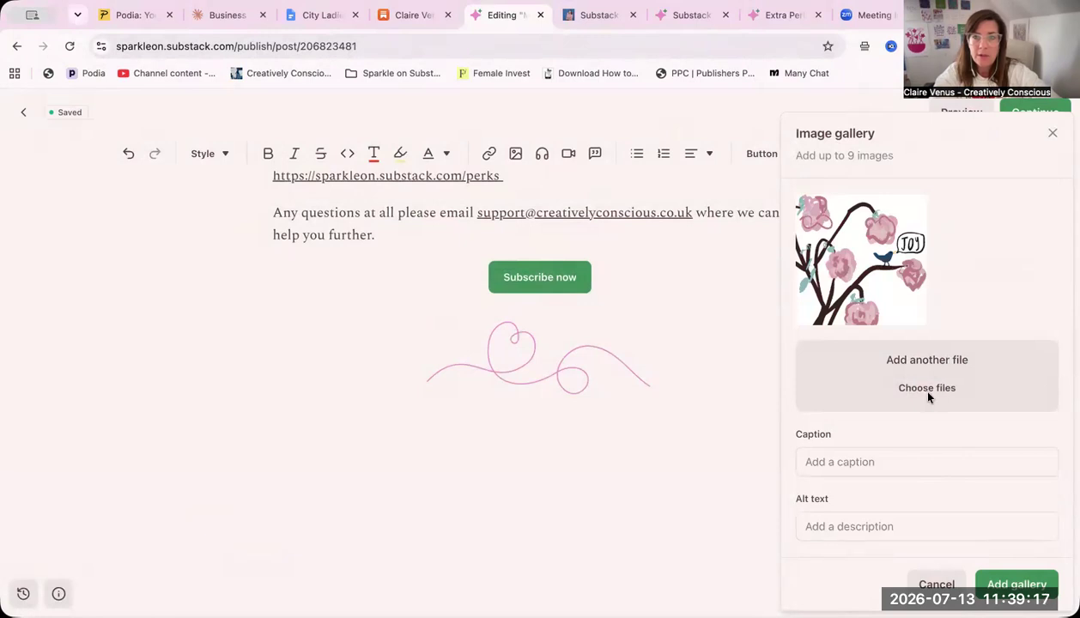
Add the photo of the woman holding a yellow book, the blue Substack cover and the book-on-a-shelf photo to the gallery
click(927, 391)
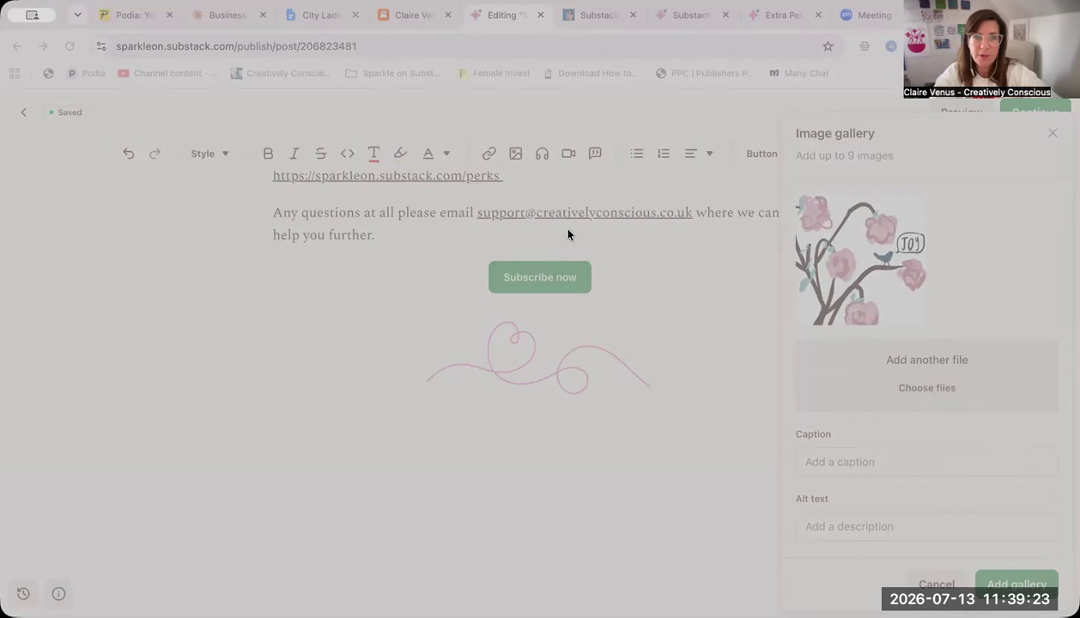
click(822, 453)
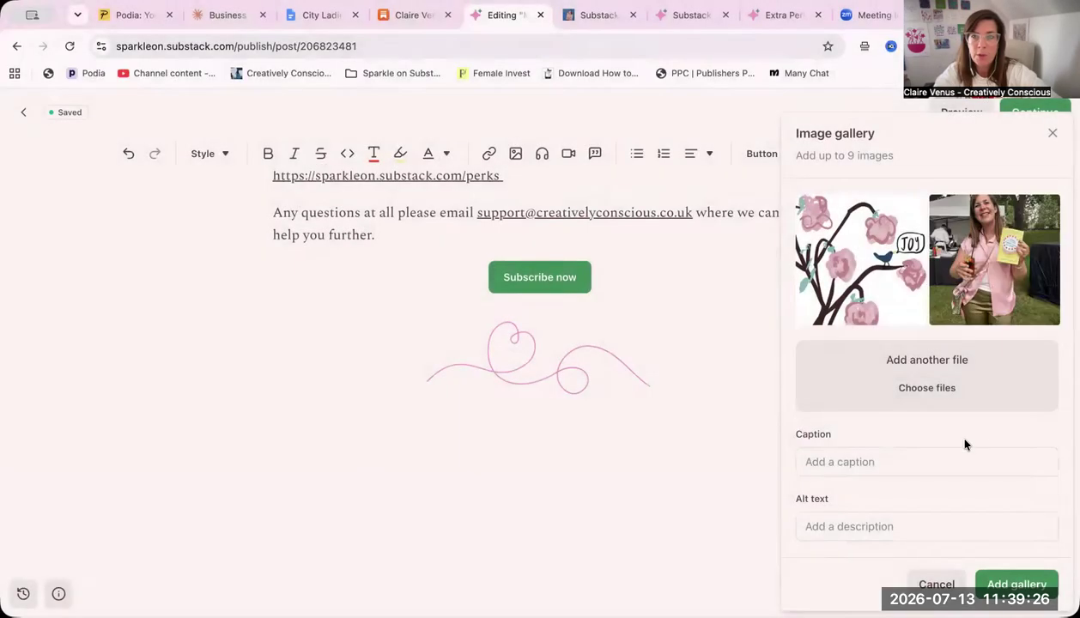
click(922, 387)
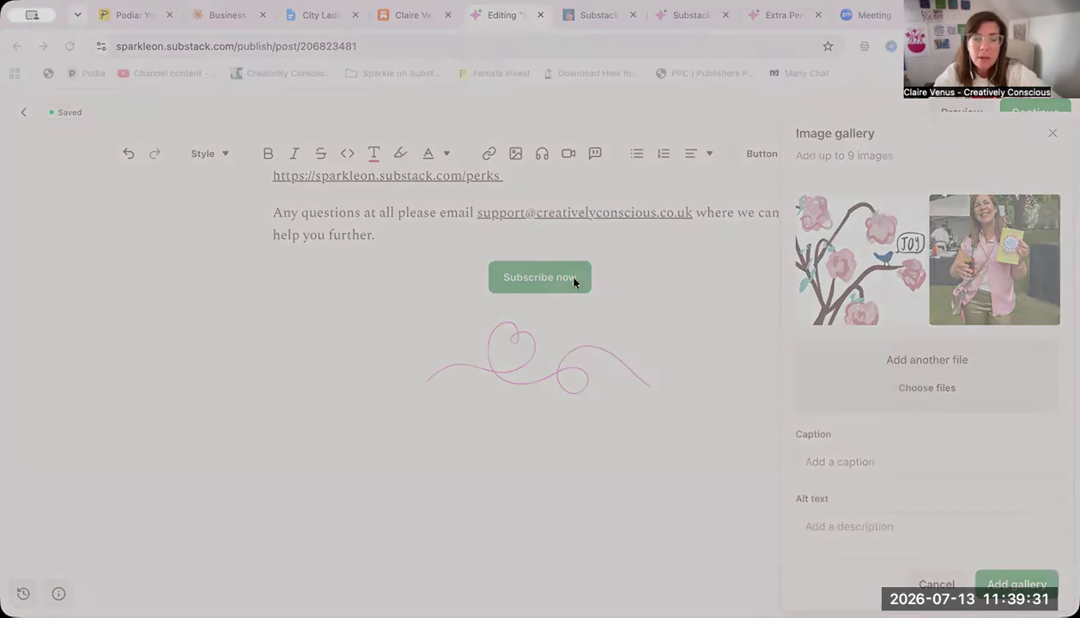
click(818, 448)
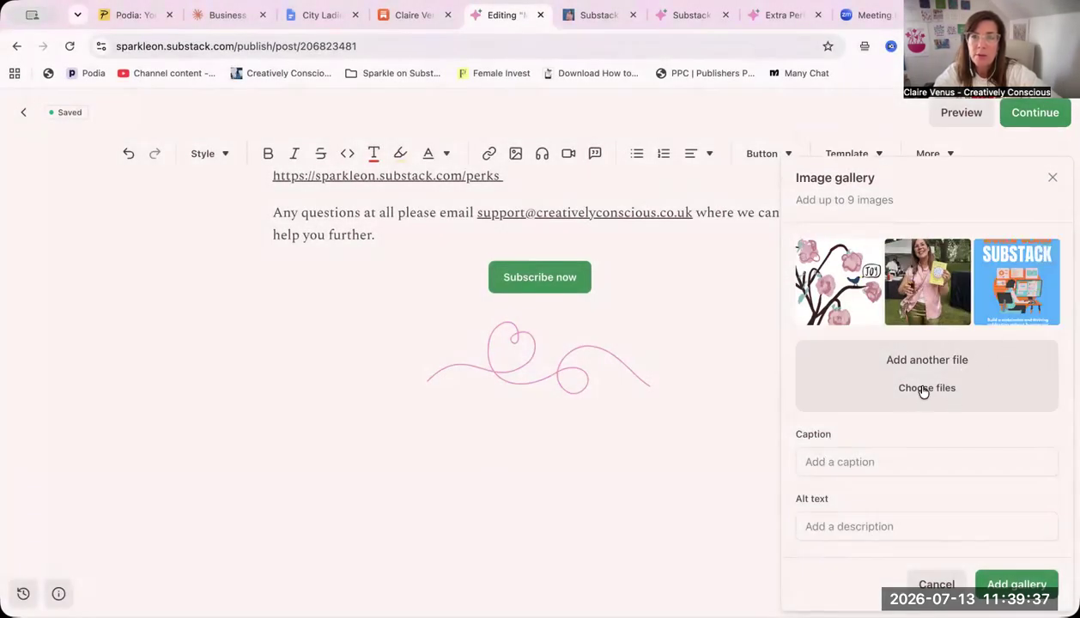
click(923, 391)
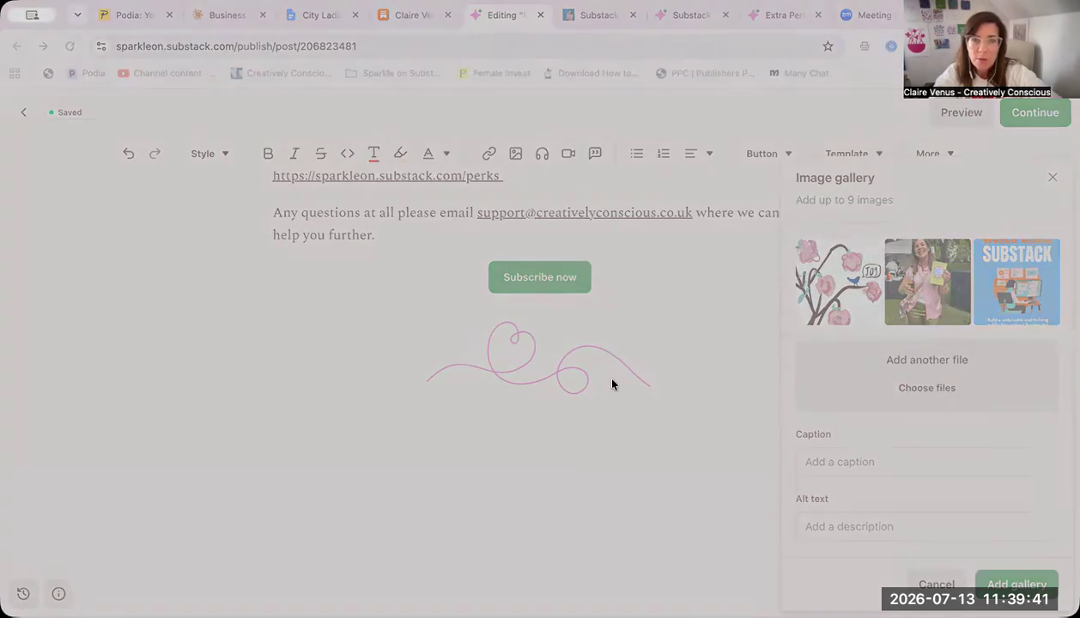
click(822, 452)
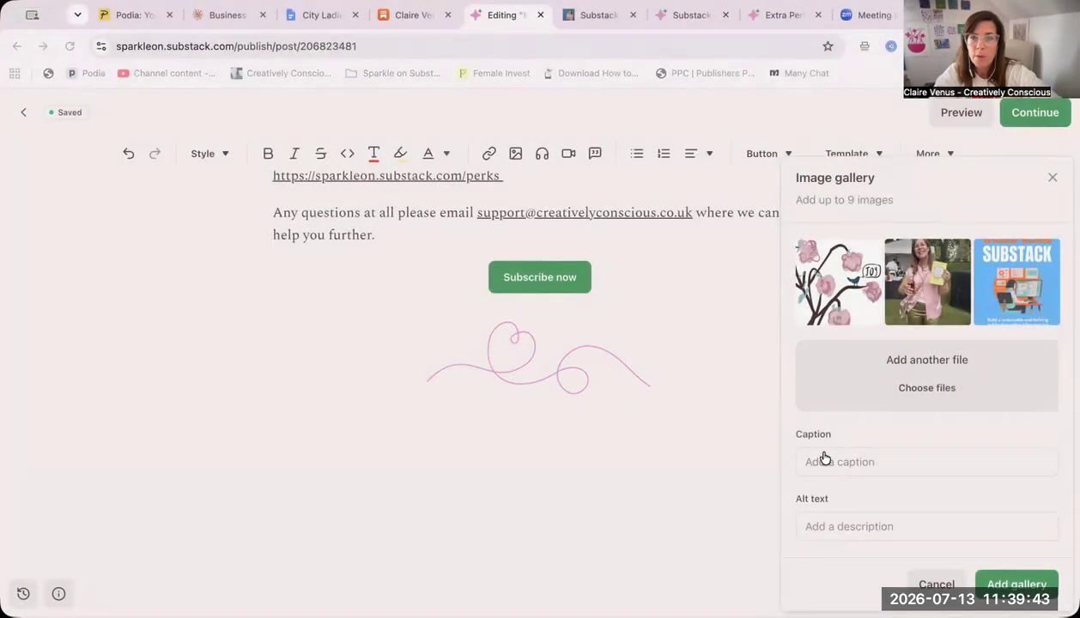
Add the laptop-in-a-dim-room photo, the framed colourful lettering artwork and the bookshop aisle photo to the gallery
click(922, 390)
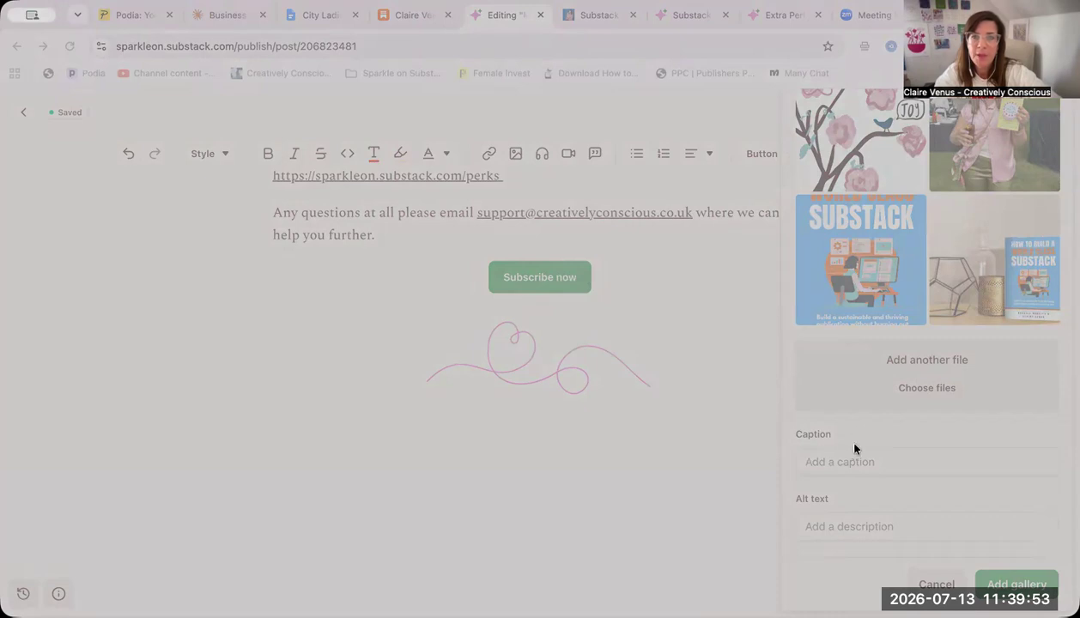
click(818, 456)
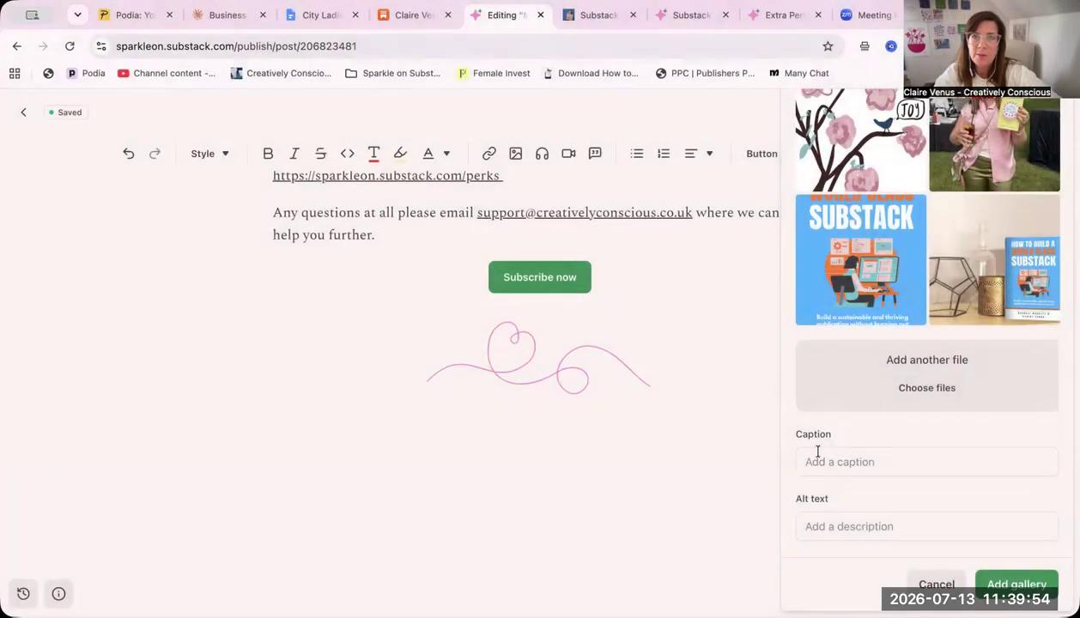
click(907, 388)
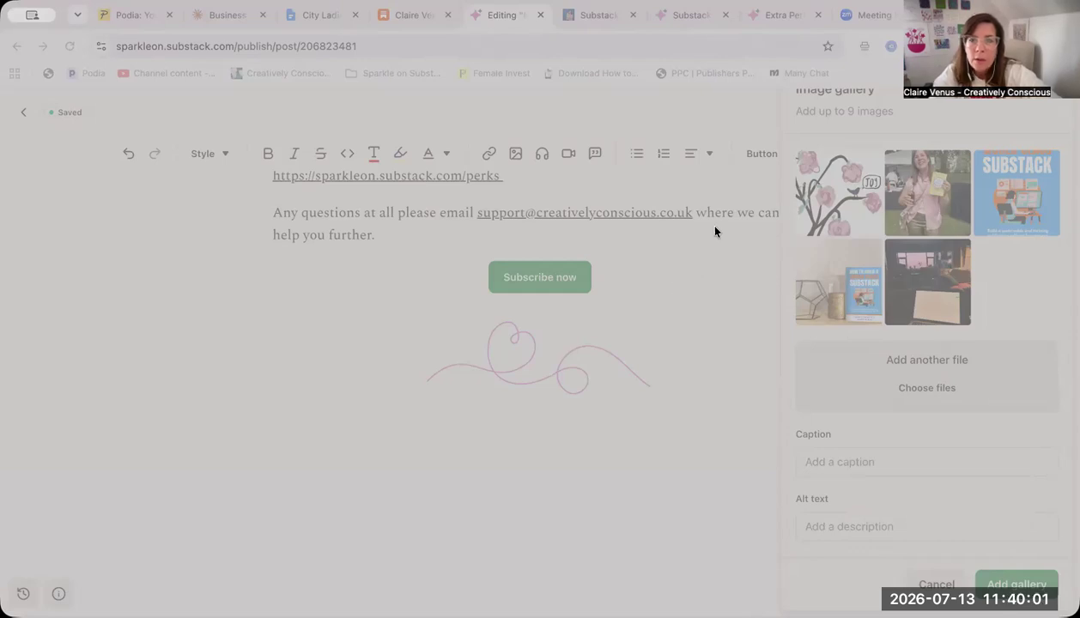
click(825, 451)
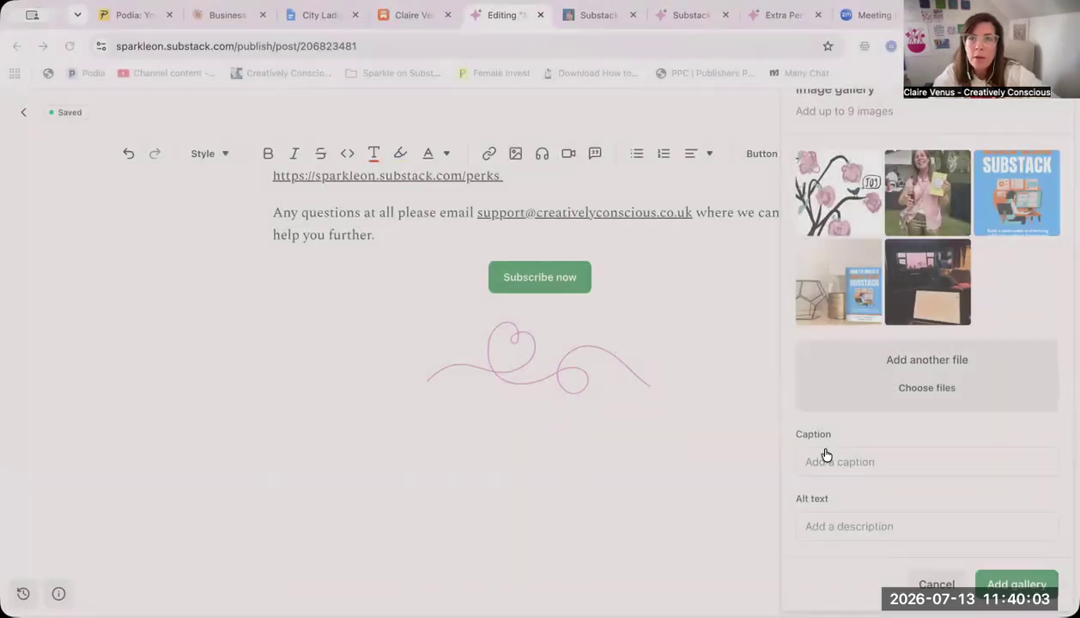
click(917, 393)
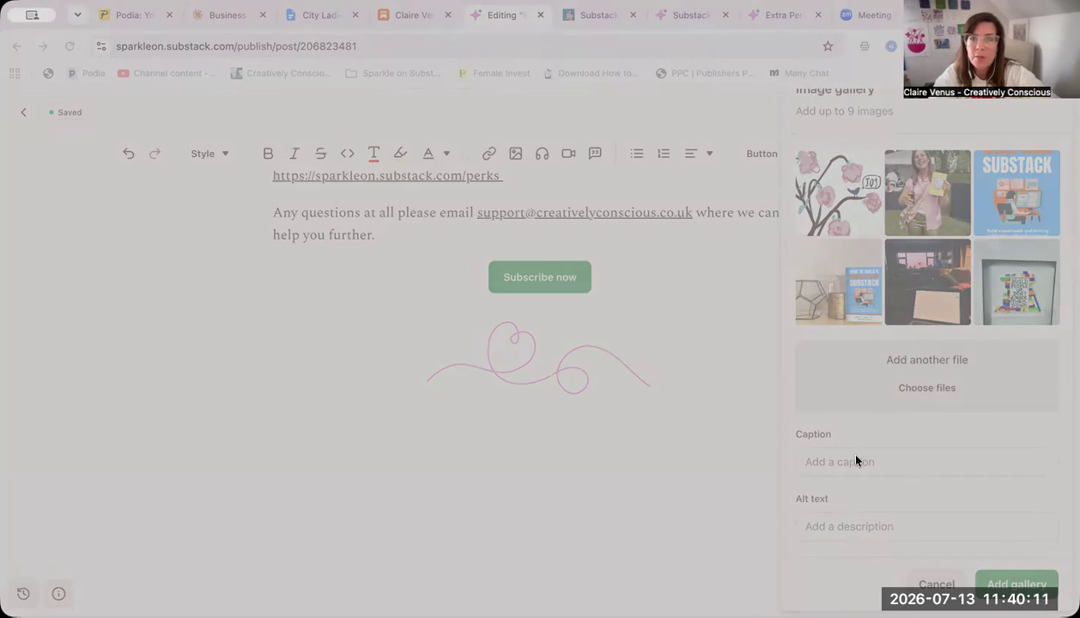
click(829, 450)
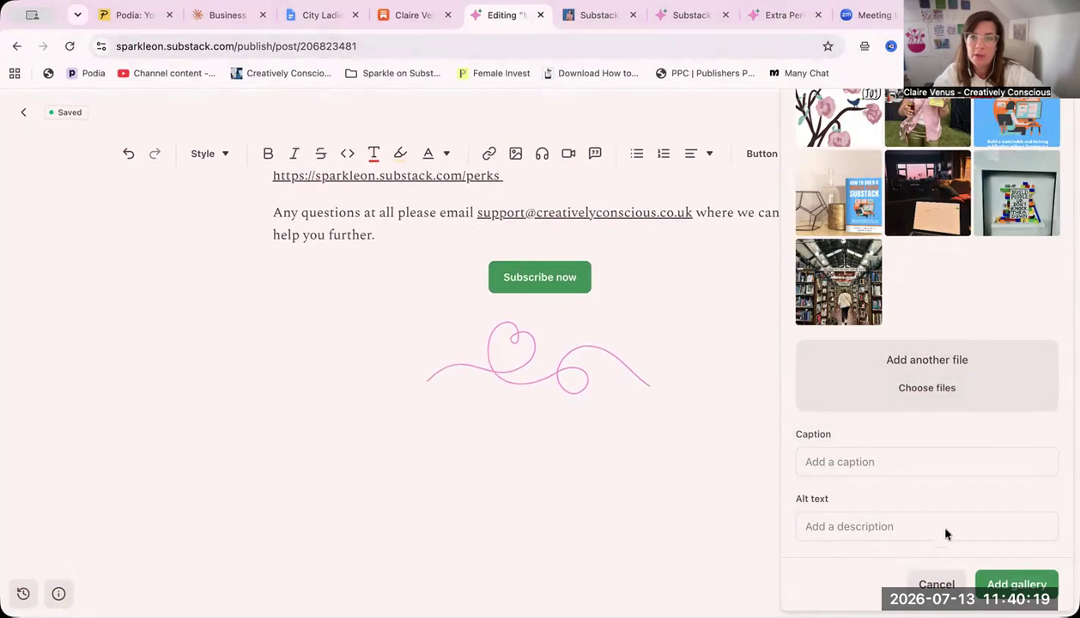
Insert the image gallery into the page without a caption and look over its layout
click(832, 464)
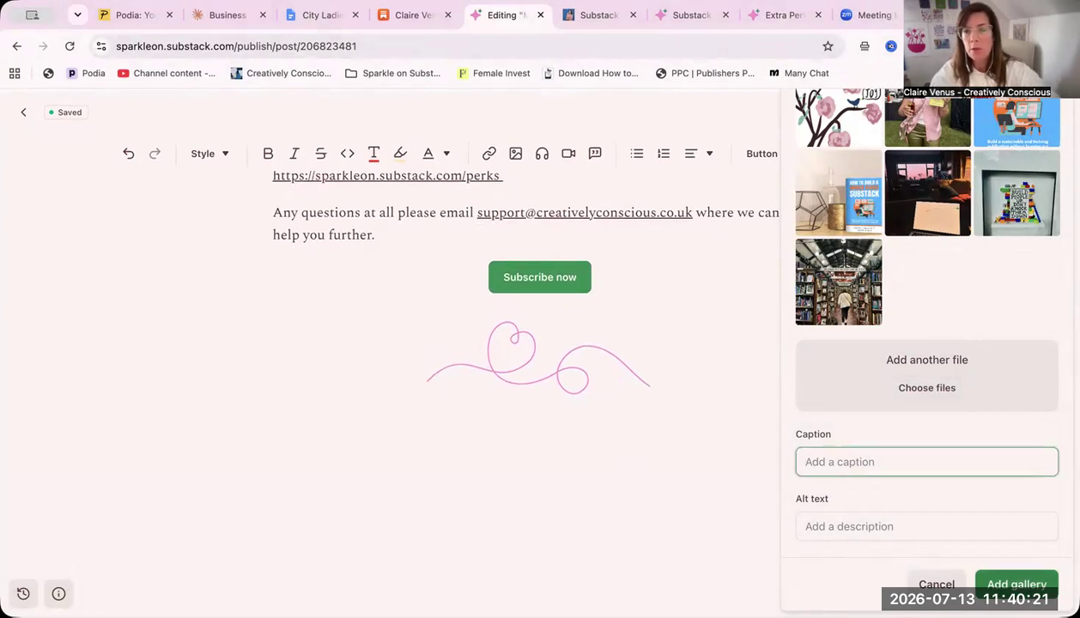
click(1003, 585)
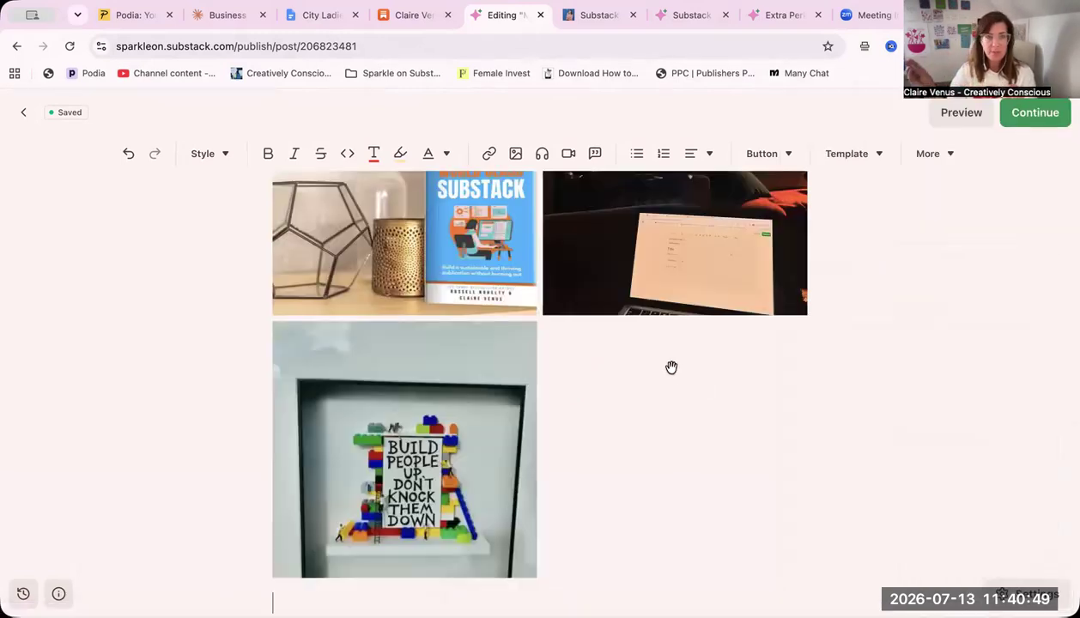
scroll(671, 368, up, 3)
scroll(670, 368, up, 3)
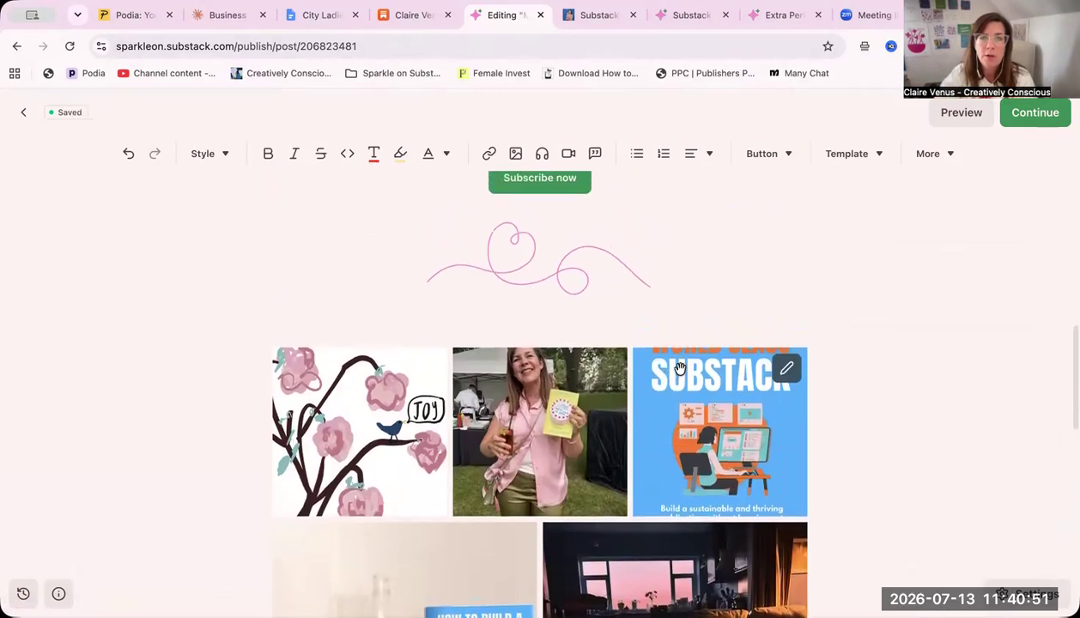
Remove the blue Substack cover from the gallery and reorder the images as shelf book, woman with book, JOY illustration, bookshop, laptop, framed lettering
click(784, 369)
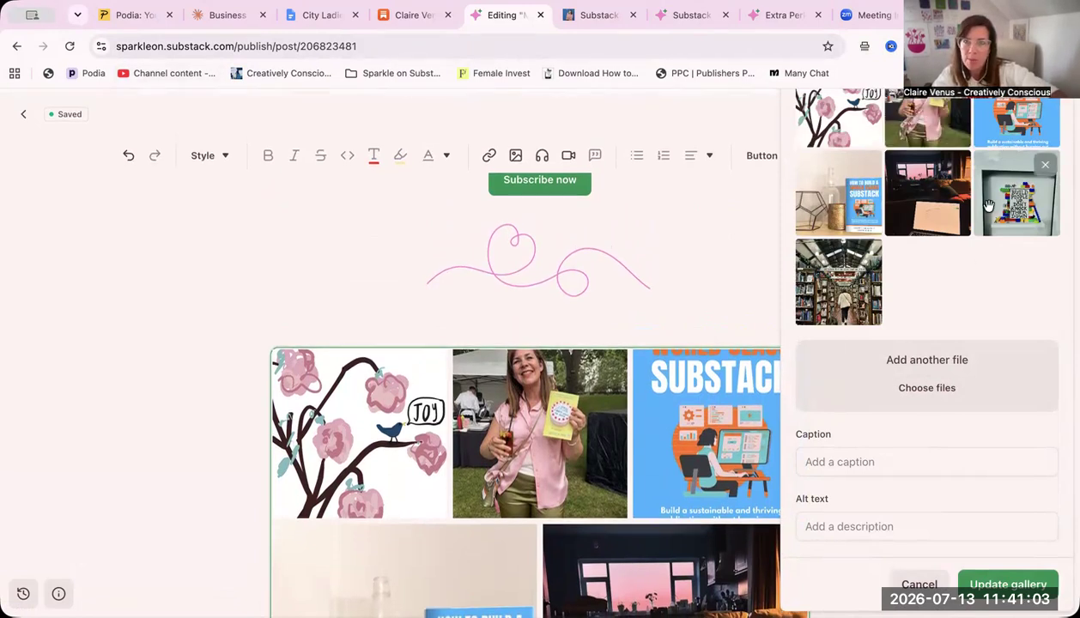
drag(1039, 106, 834, 190)
click(956, 170)
drag(1011, 199, 938, 201)
drag(1012, 283, 838, 279)
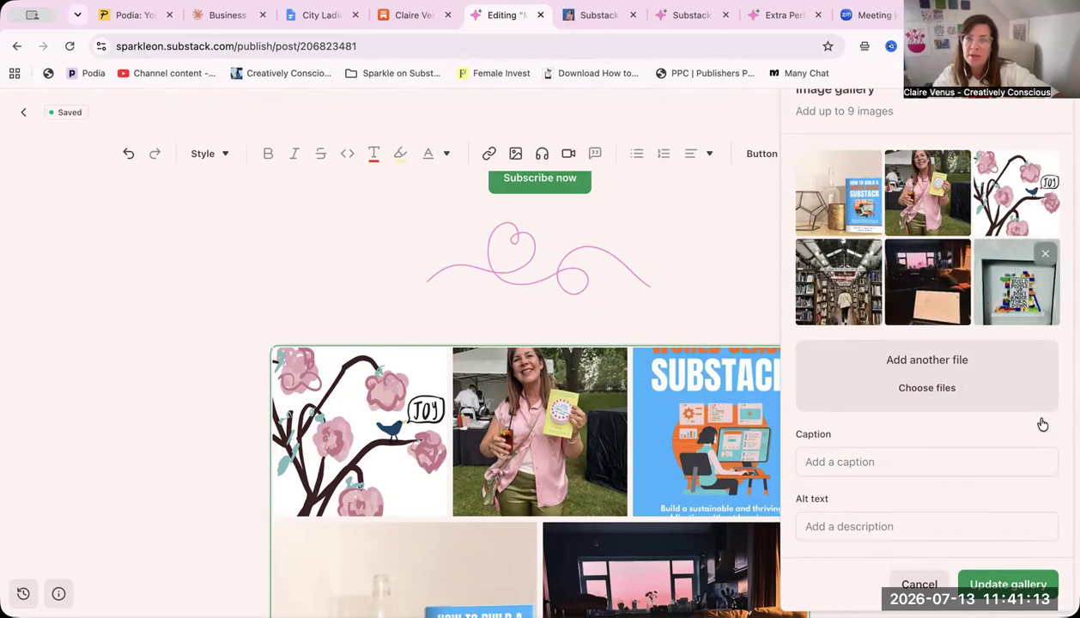
click(1004, 583)
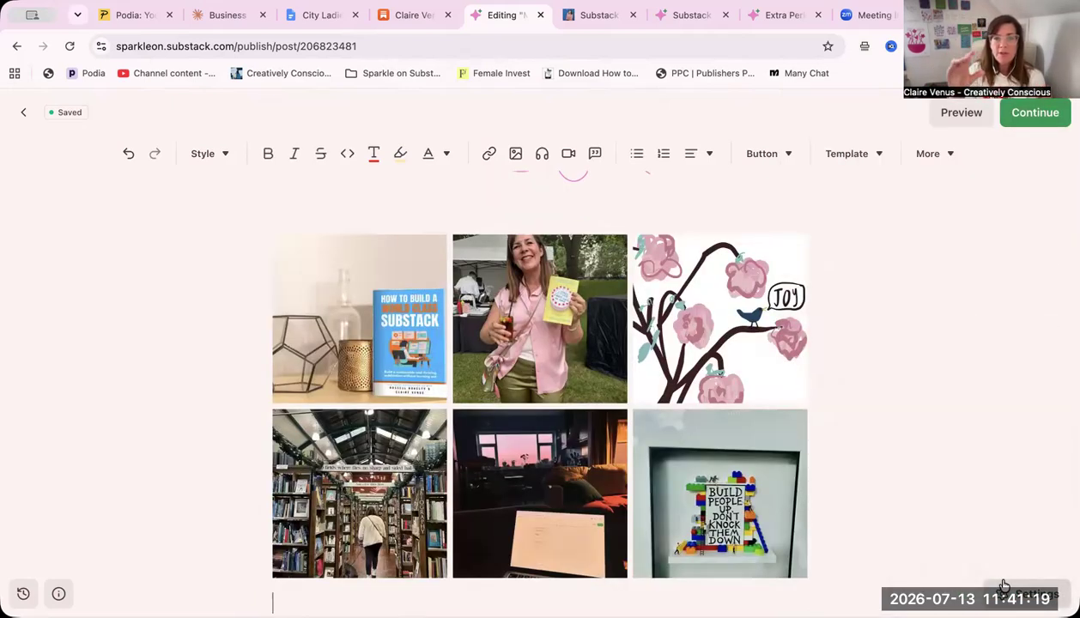
Review the finished Member Perks draft and open its publishing options to check the audience and social preview
scroll(624, 304, up, 12)
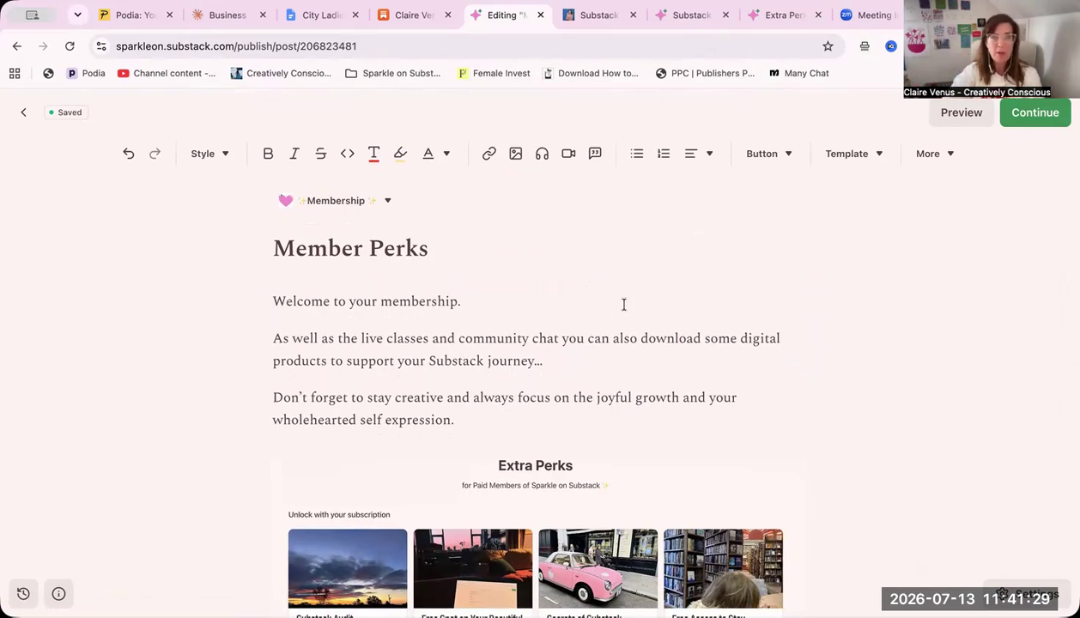
scroll(624, 304, down, 4)
scroll(627, 258, up, 5)
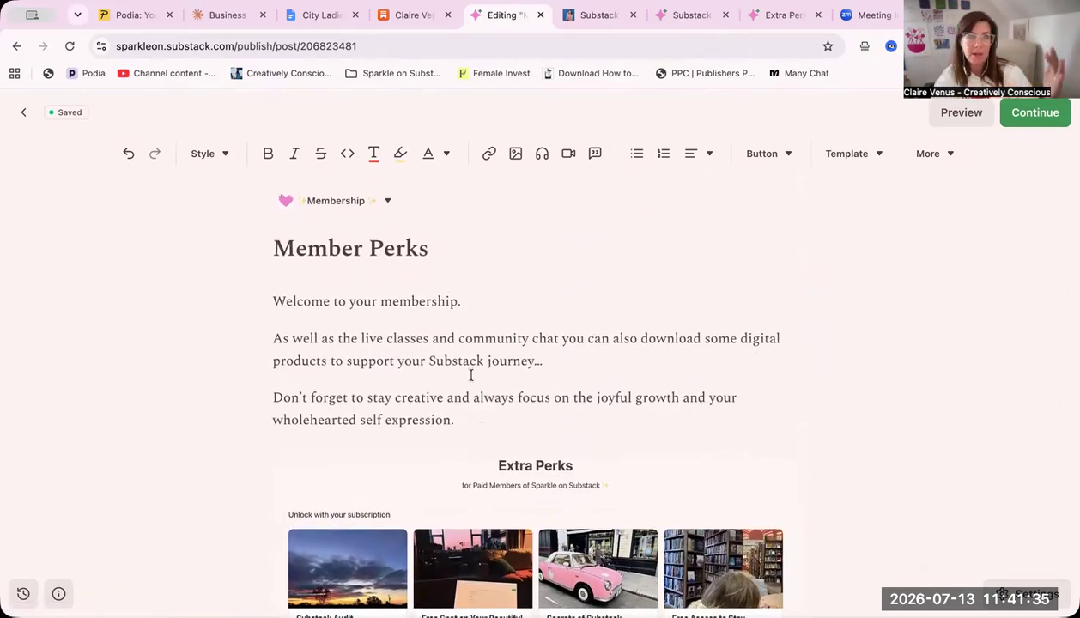
scroll(471, 375, down, 5)
scroll(471, 379, up, 5)
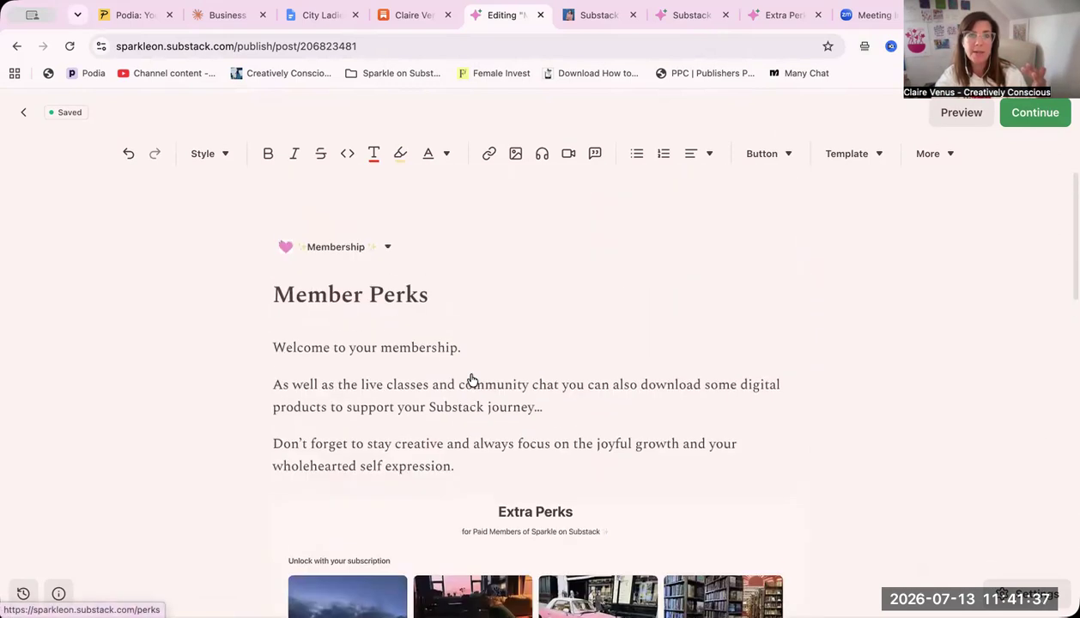
click(1039, 115)
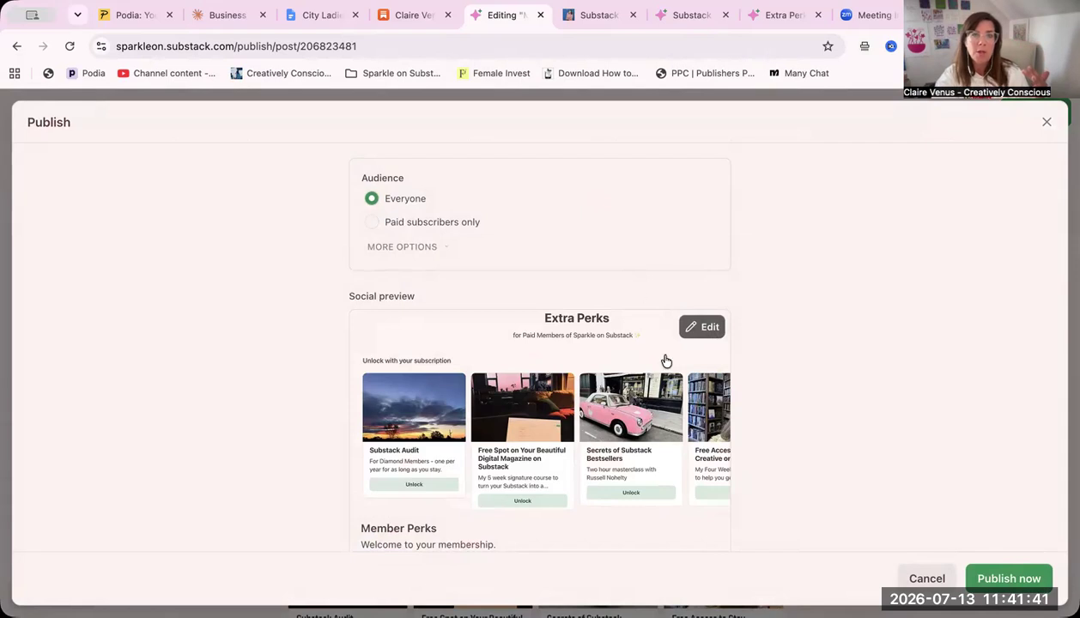
scroll(654, 377, down, 2)
scroll(647, 391, up, 1)
scroll(647, 391, down, 1)
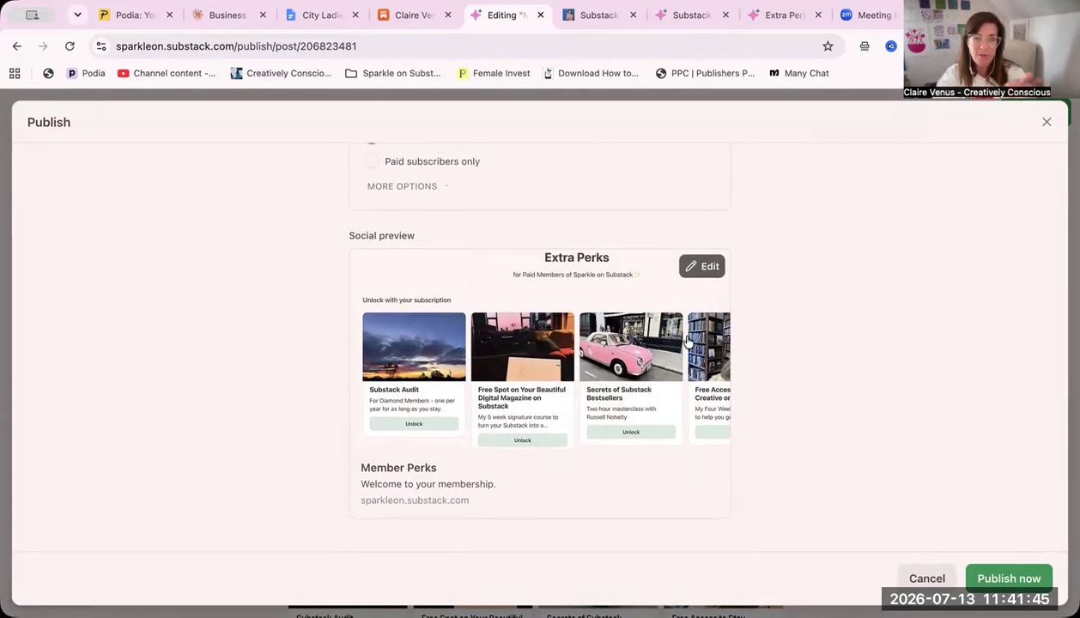
Change the social preview image to the book-on-a-shelf photo and save it
click(697, 269)
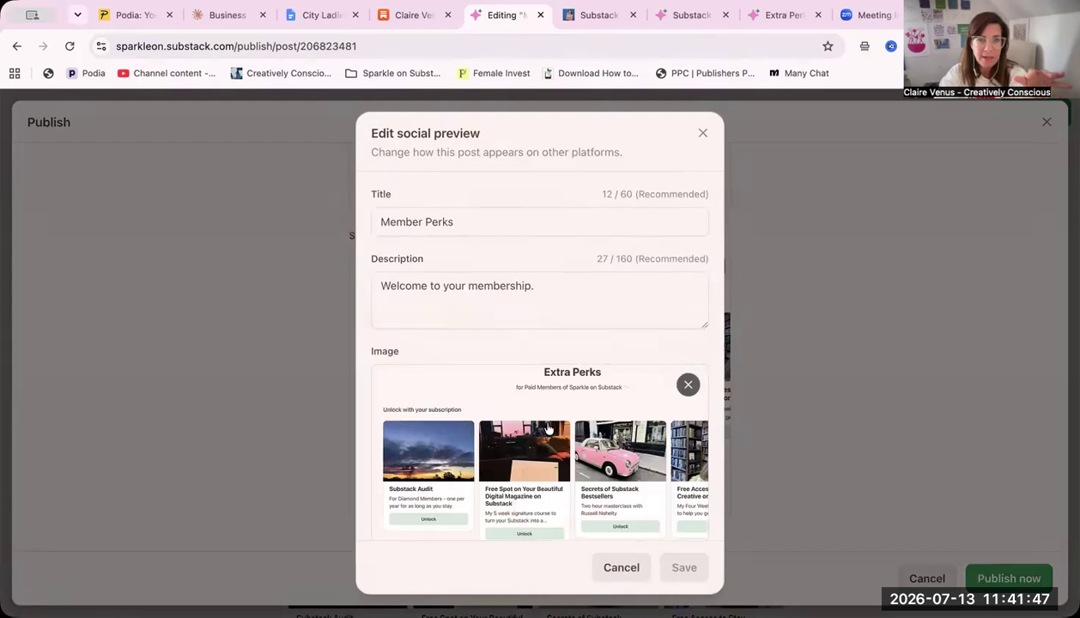
scroll(540, 421, down, 2)
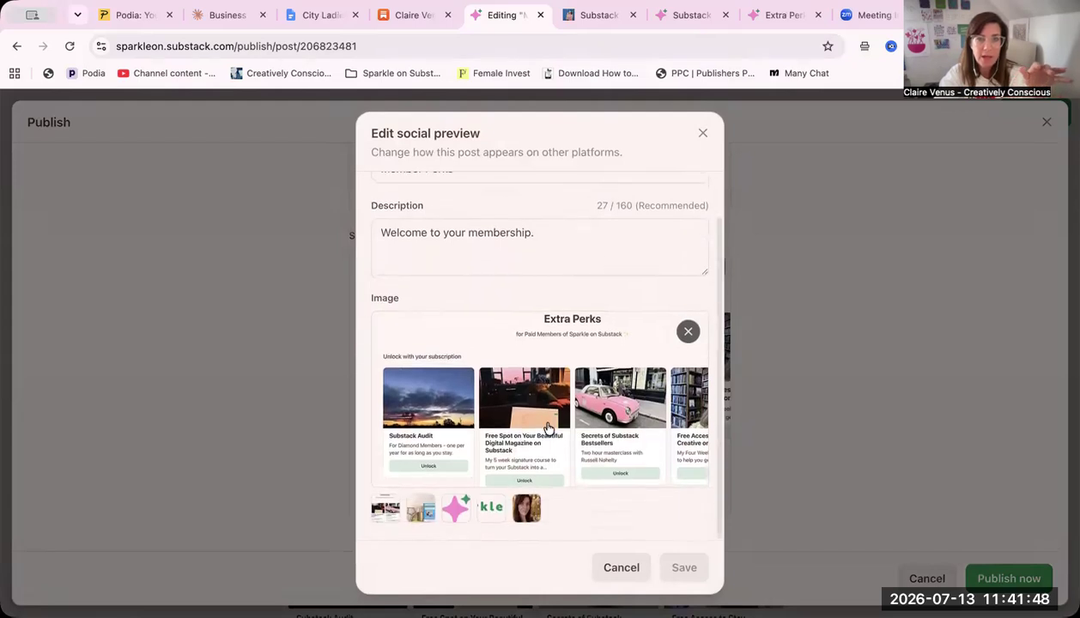
click(421, 516)
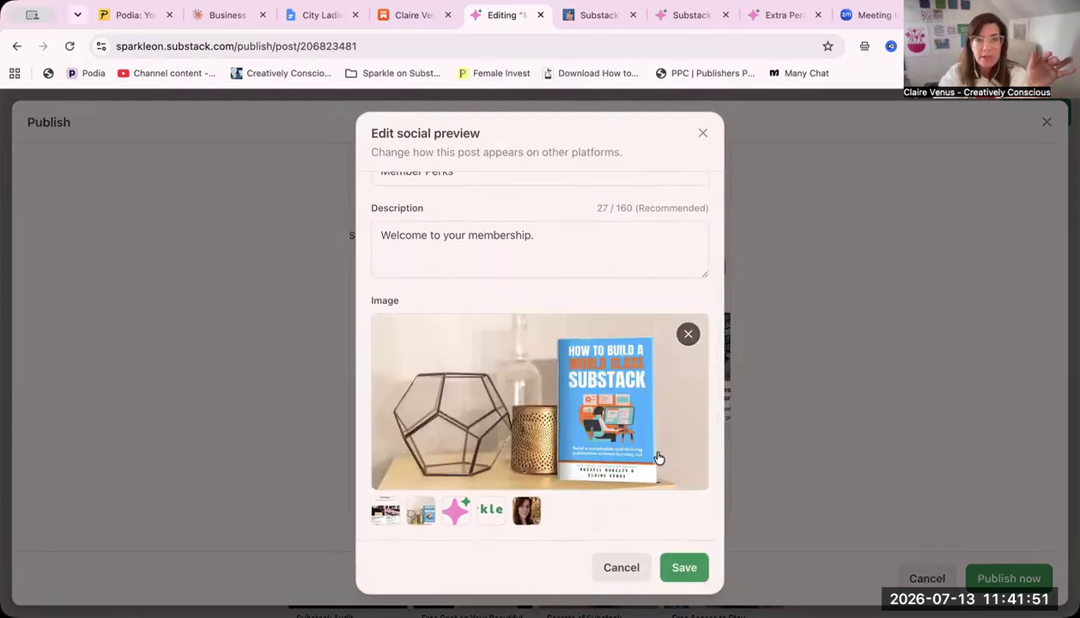
click(676, 562)
Check the publishing options and publish the Member Perks page with the audience Everyone
scroll(805, 395, up, 2)
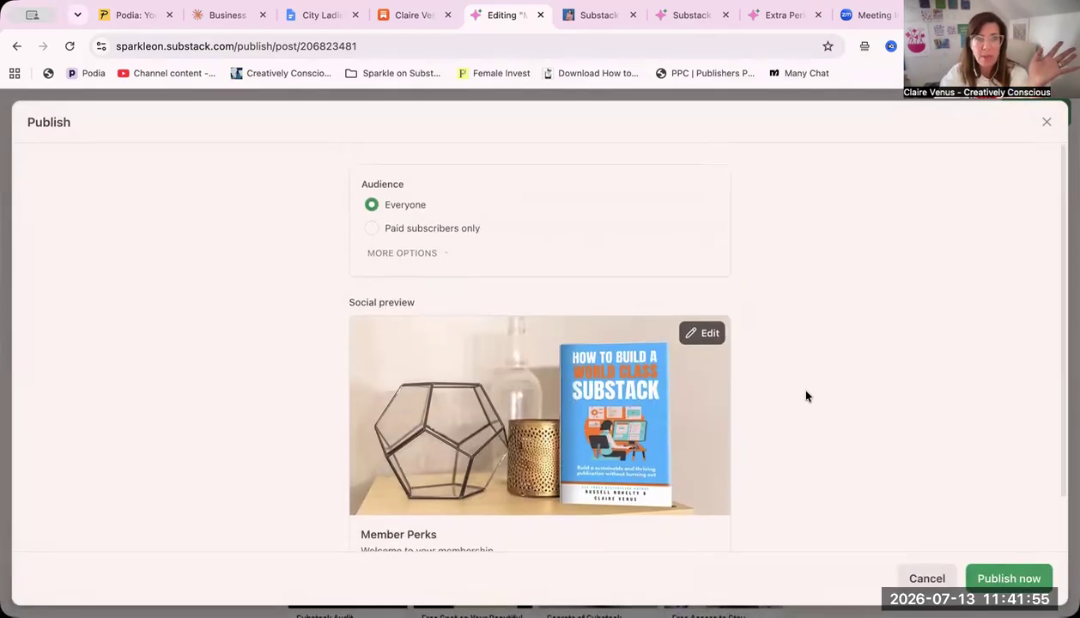
scroll(805, 396, down, 2)
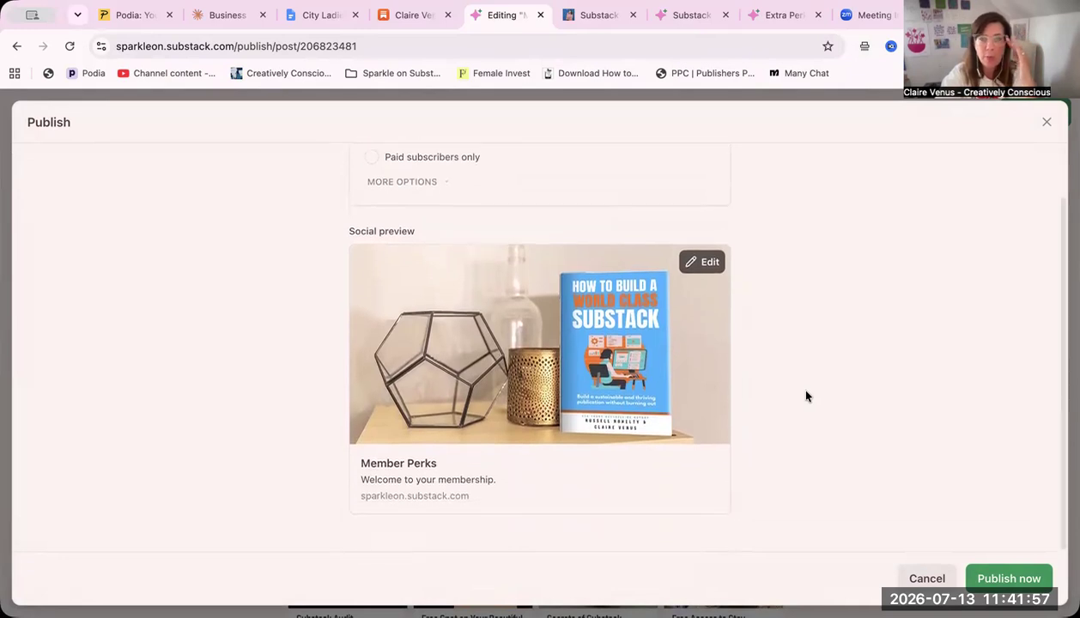
click(1009, 580)
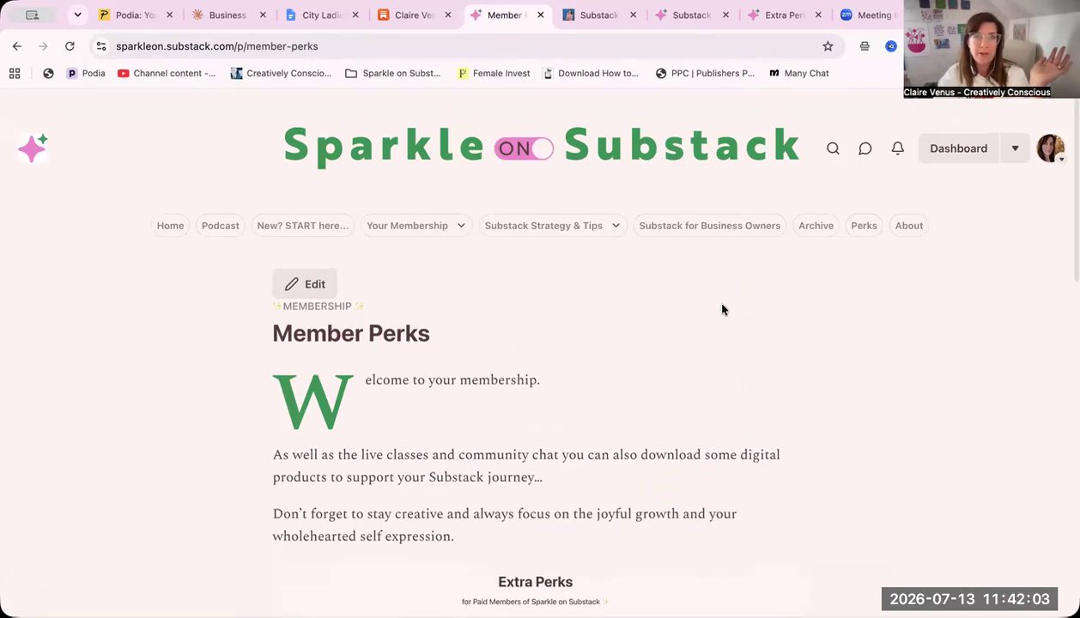
Check the published page's web address and view the site's existing Perks page from the home page
click(254, 50)
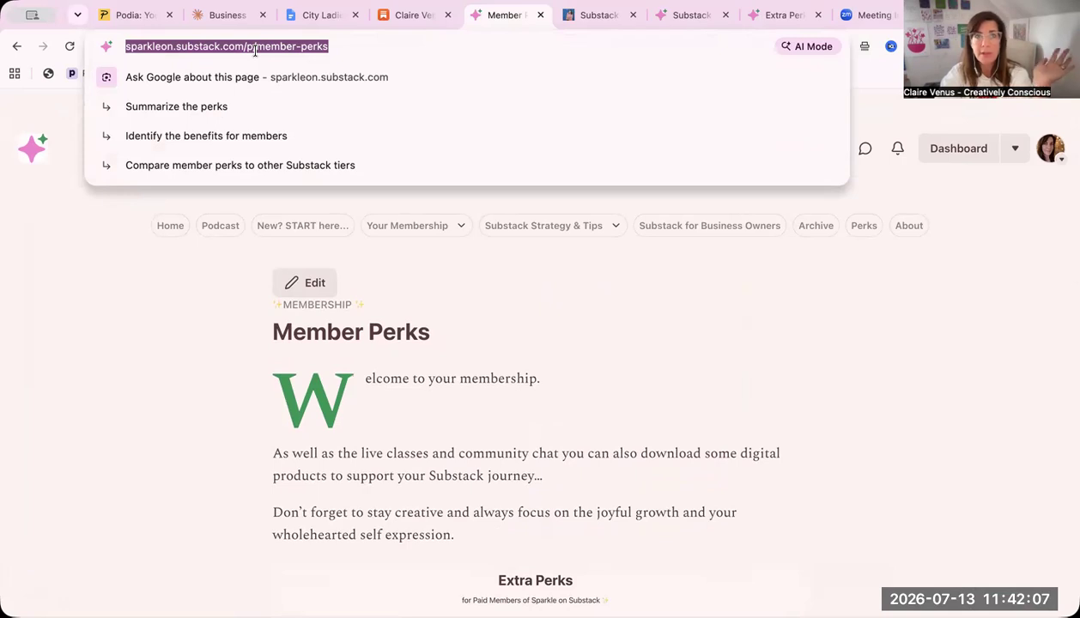
click(573, 350)
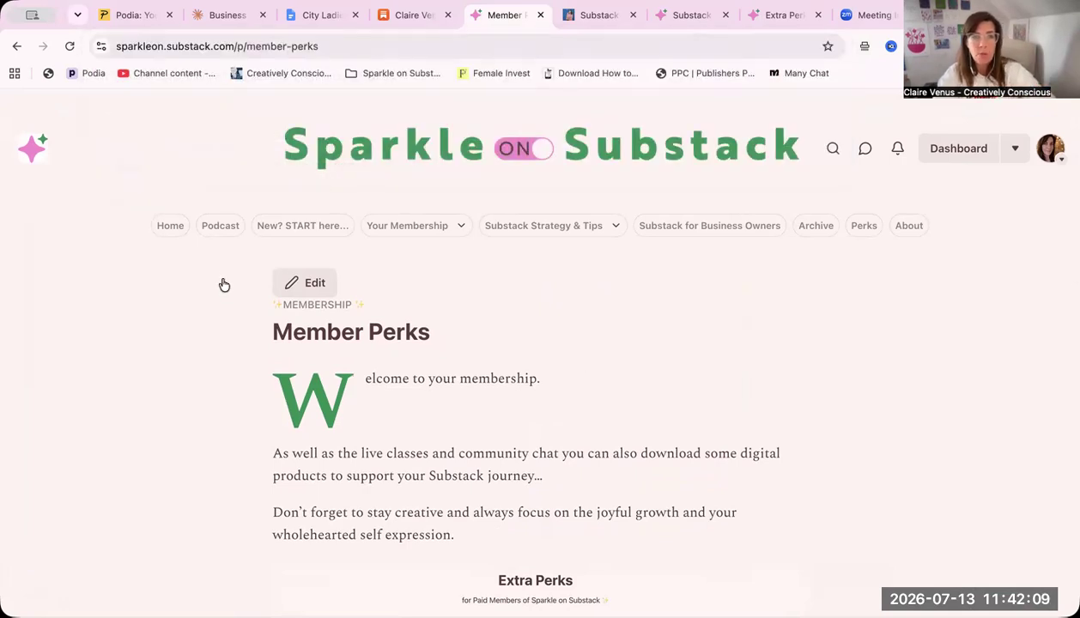
click(597, 144)
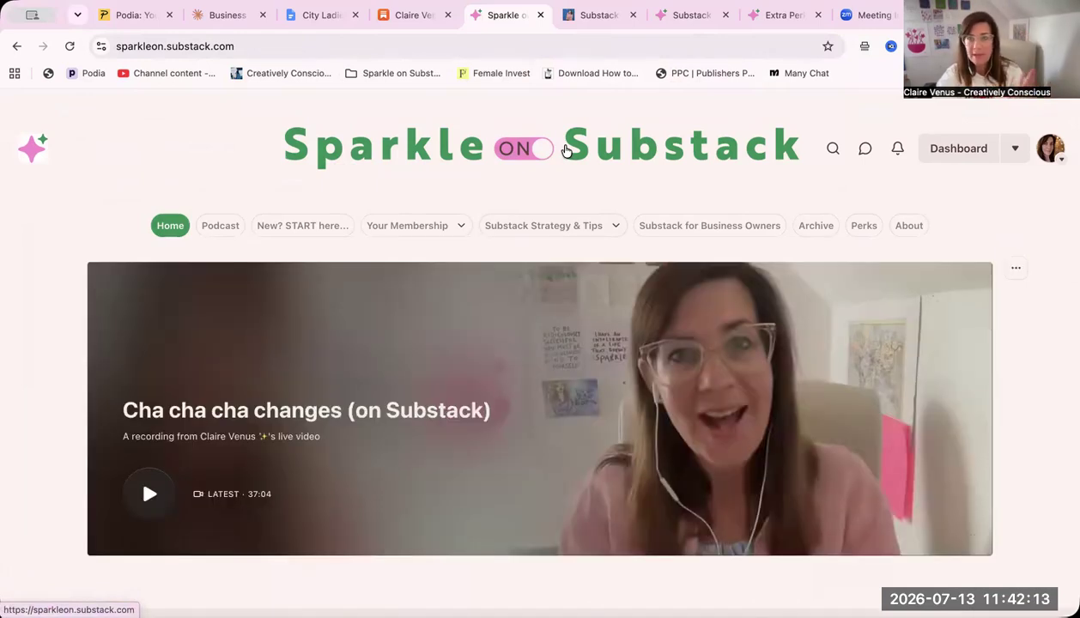
click(862, 230)
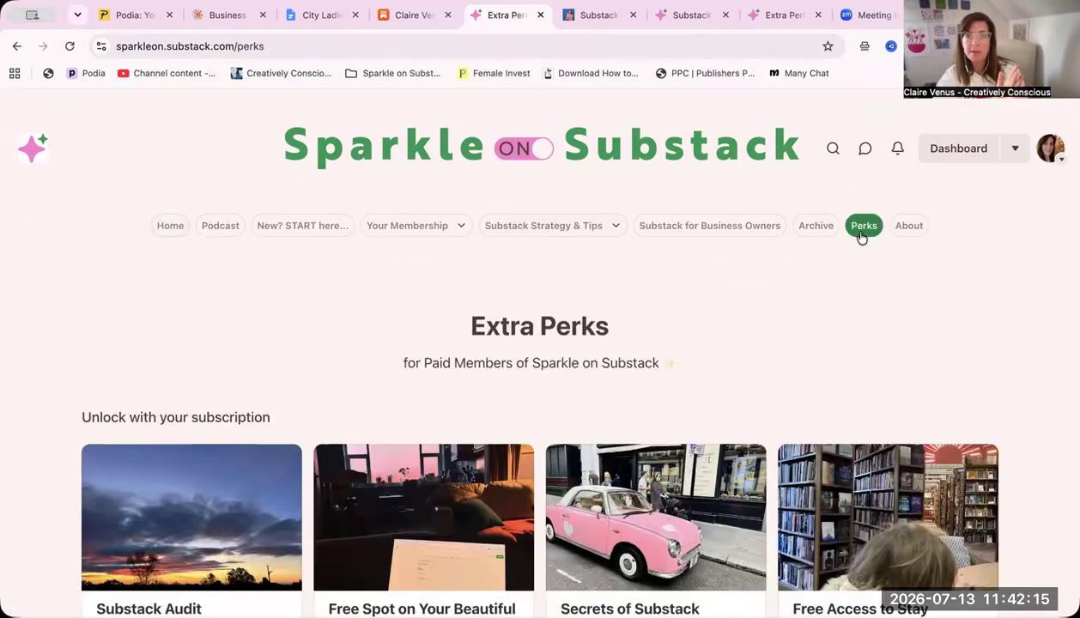
click(587, 155)
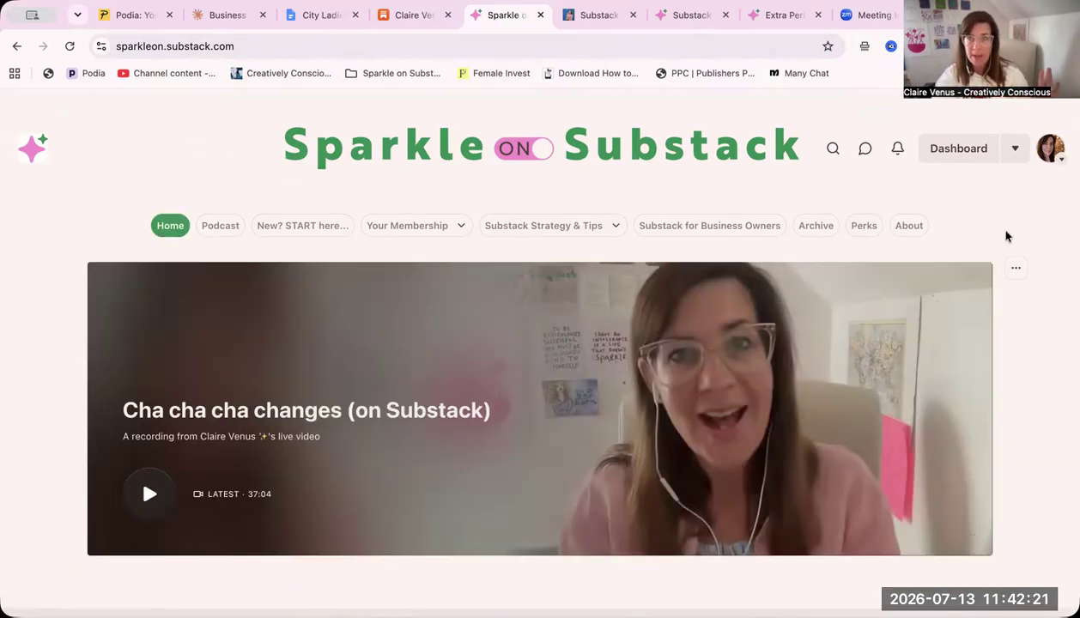
Open the publication's settings from its dashboard and search them for "nav"
click(1015, 150)
click(828, 237)
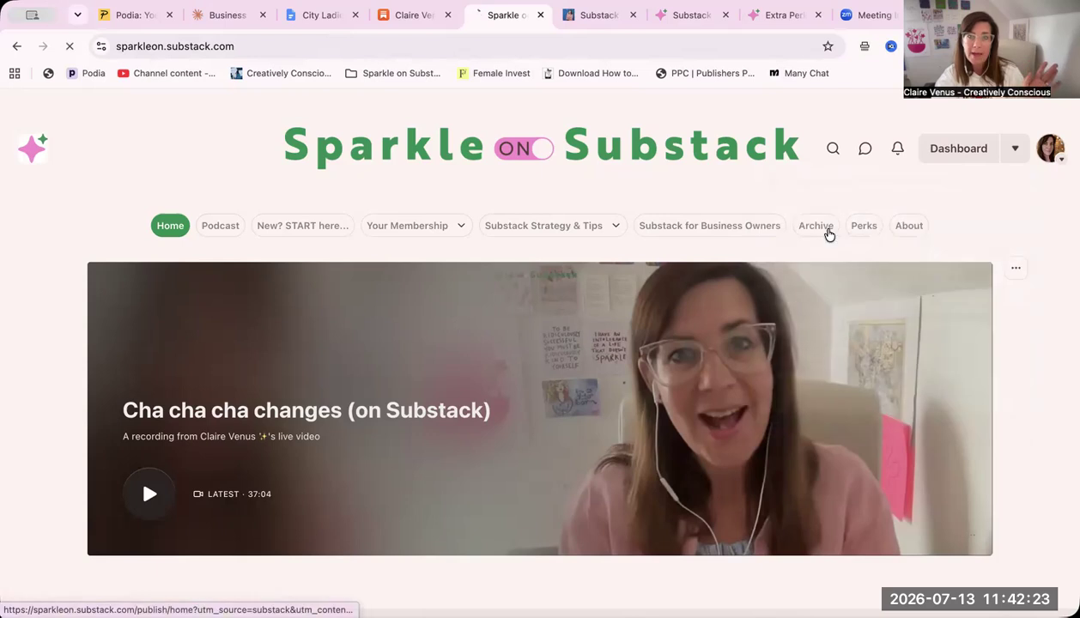
scroll(107, 516, down, 5)
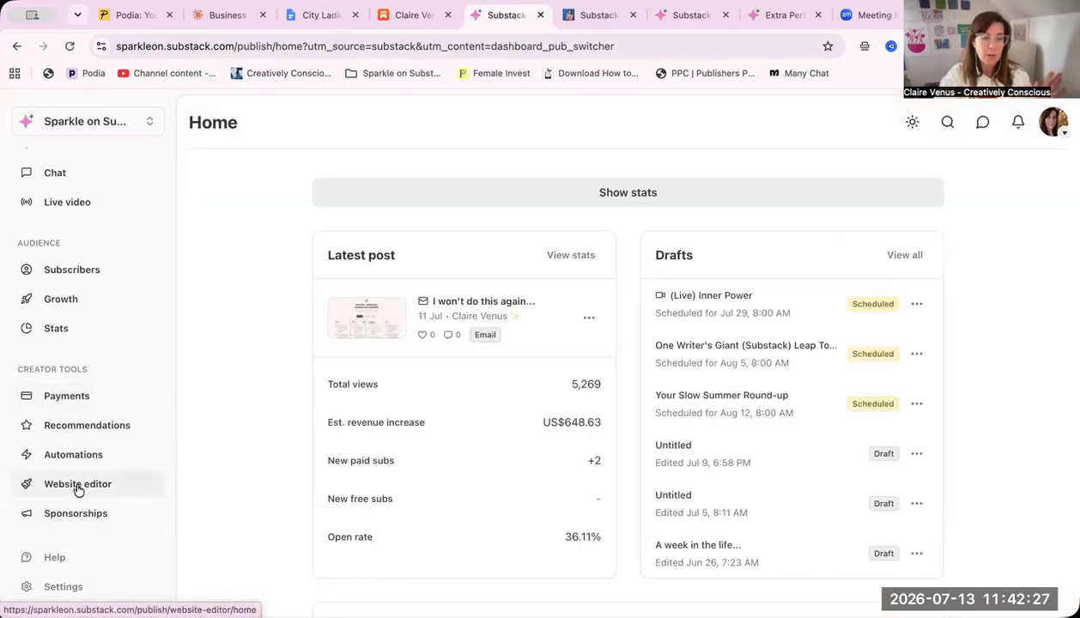
click(74, 587)
click(75, 163)
text(nav)
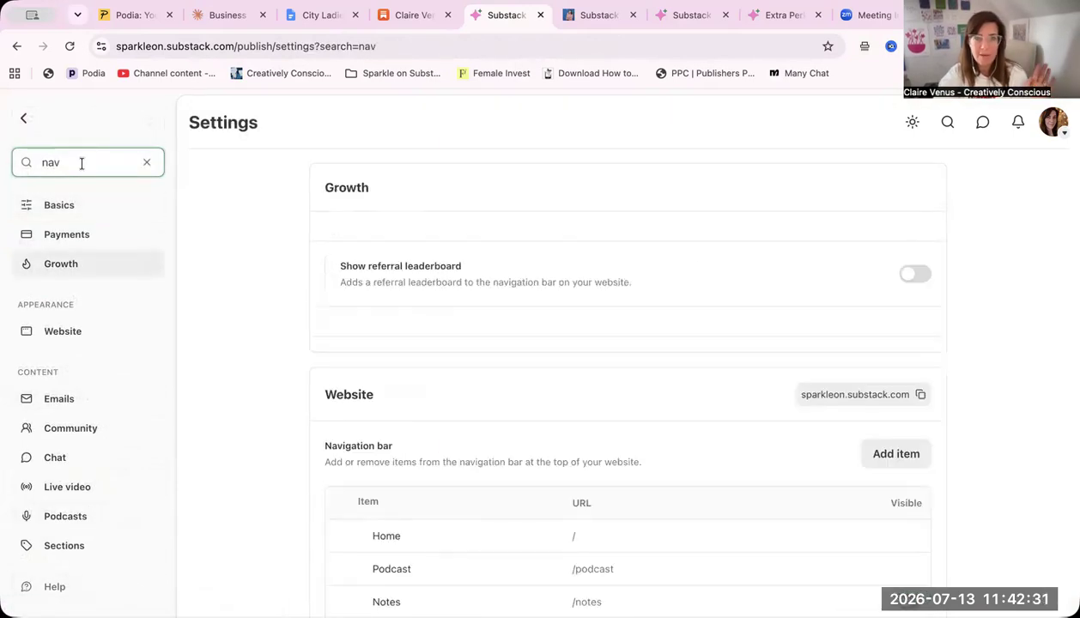
Hide the default Perks item from the website's navigation bar
scroll(675, 451, down, 2)
scroll(675, 453, down, 5)
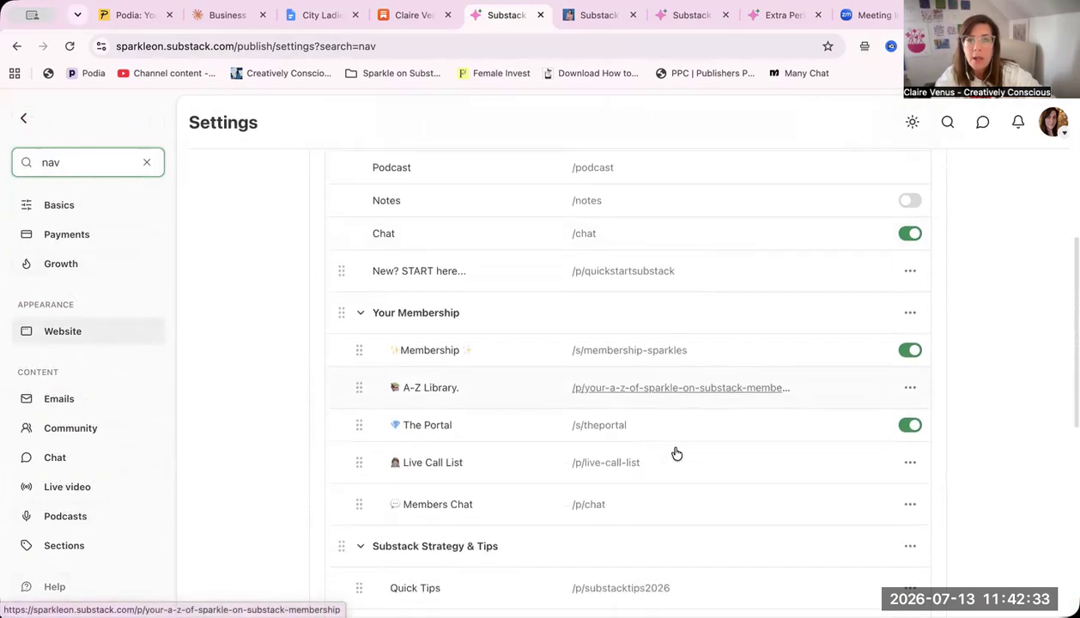
scroll(702, 404, down, 1)
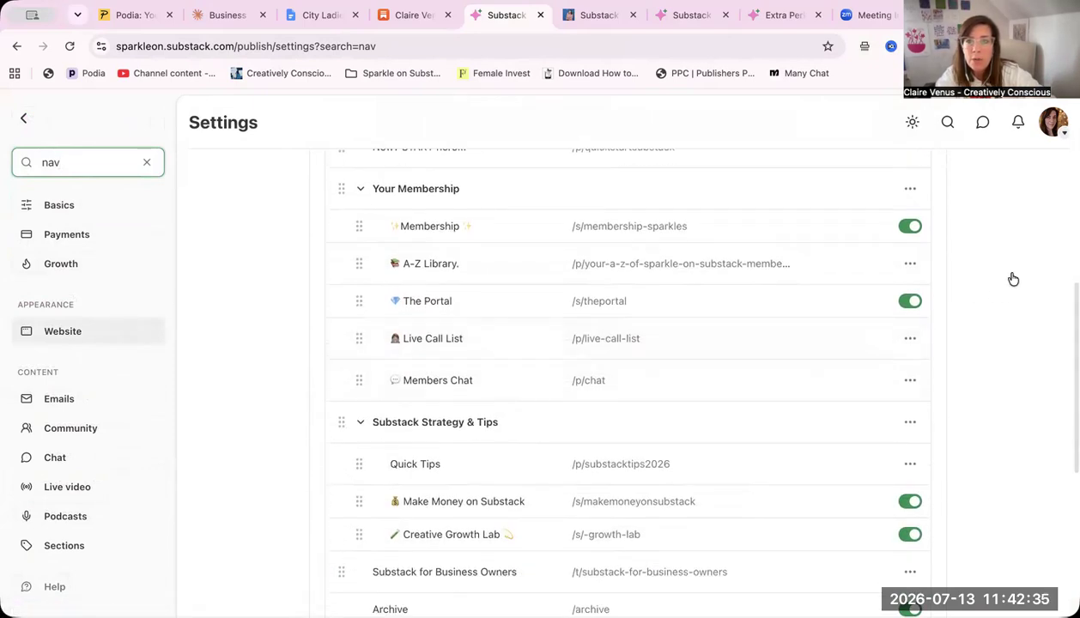
scroll(679, 439, down, 4)
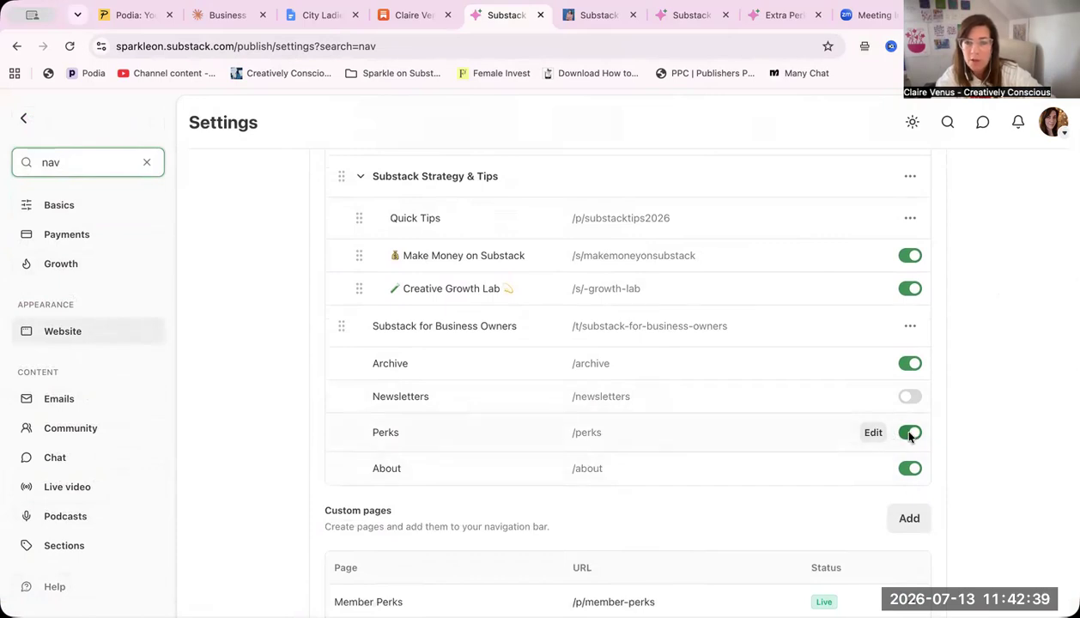
click(910, 434)
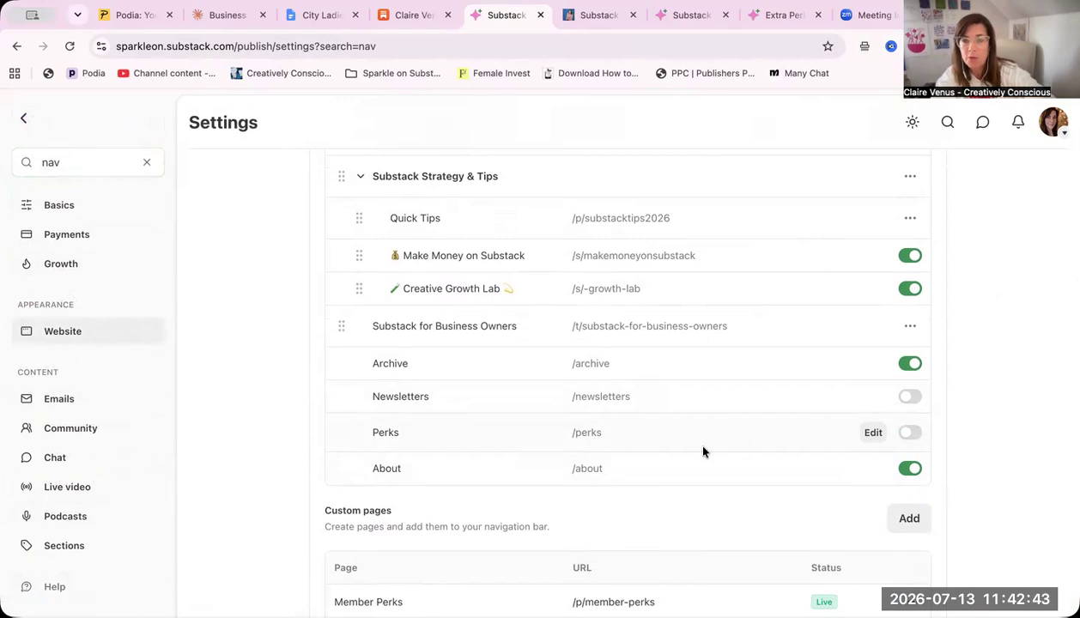
Add the Member Perks custom page to the navigation bar and check its place in the item list
scroll(702, 453, down, 2)
click(914, 460)
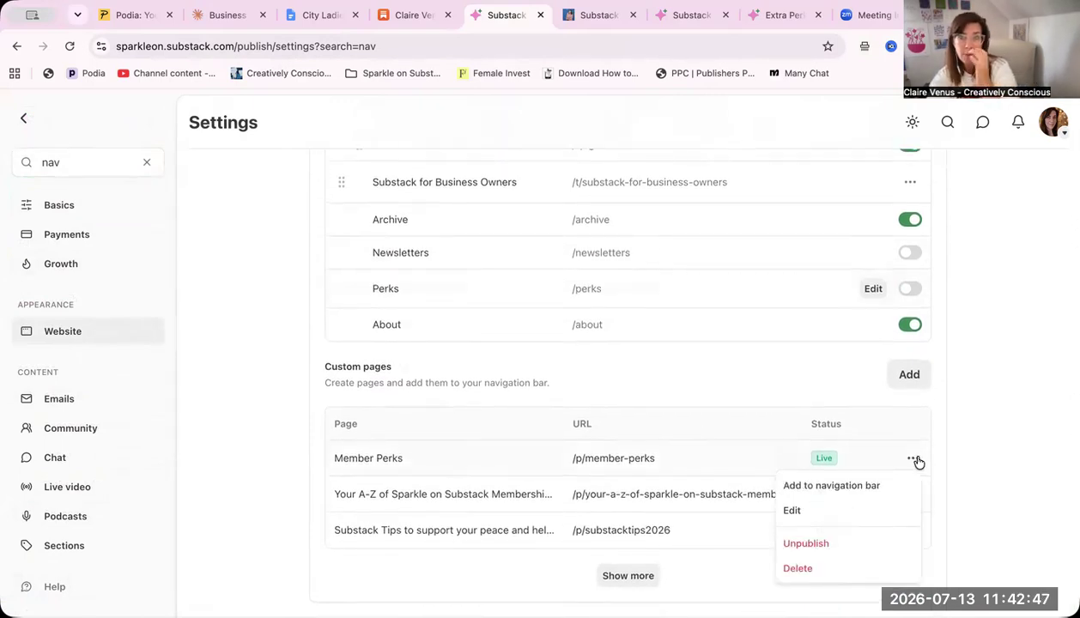
click(848, 485)
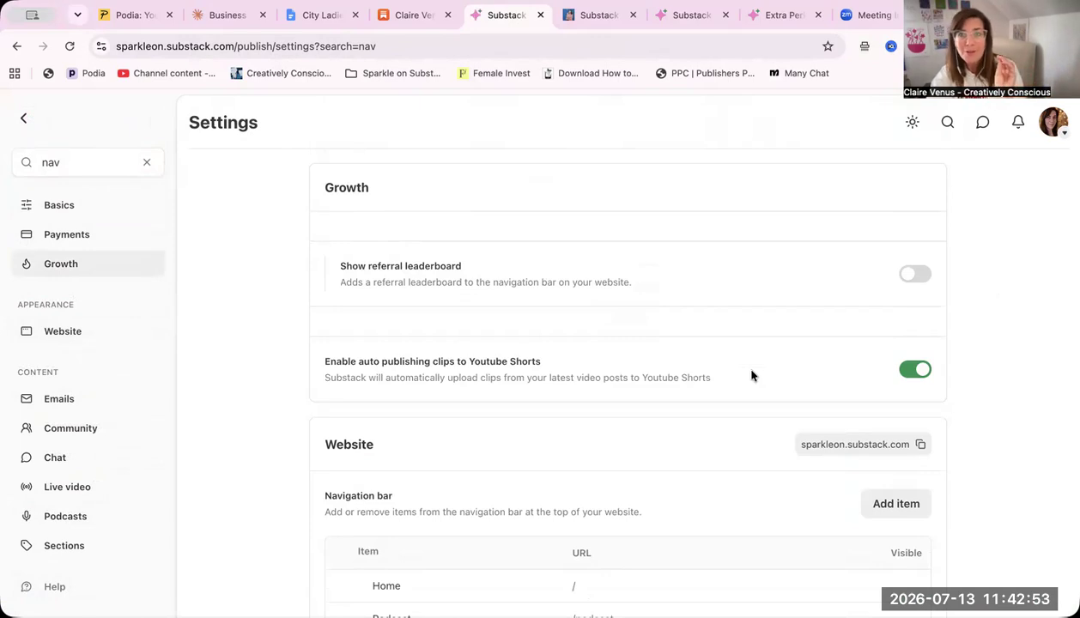
scroll(751, 375, down, 4)
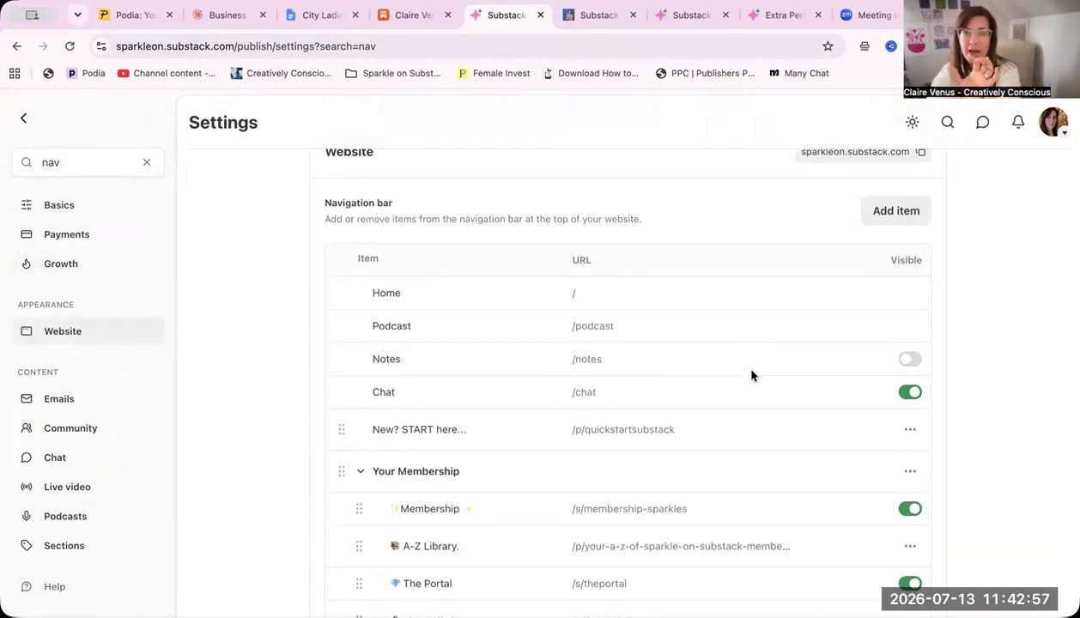
scroll(751, 376, down, 6)
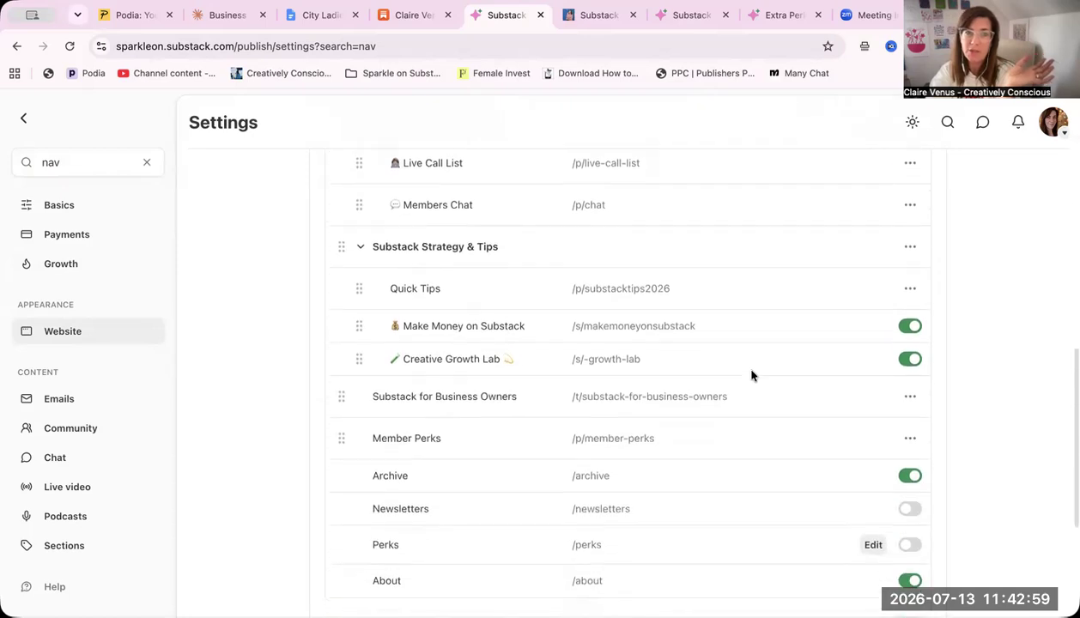
scroll(751, 375, up, 1)
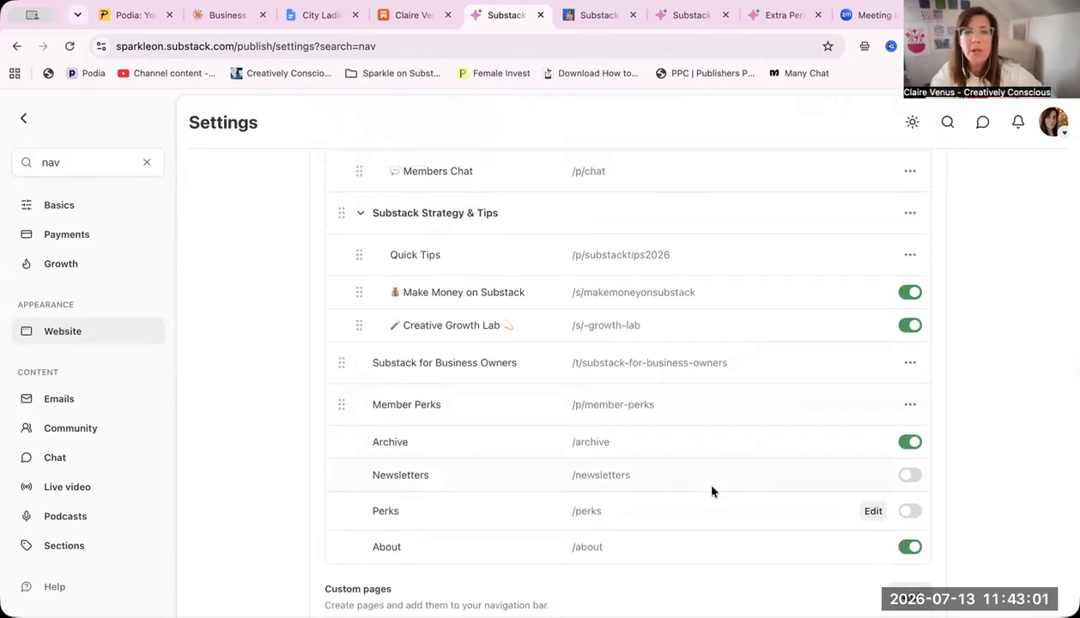
scroll(499, 417, up, 6)
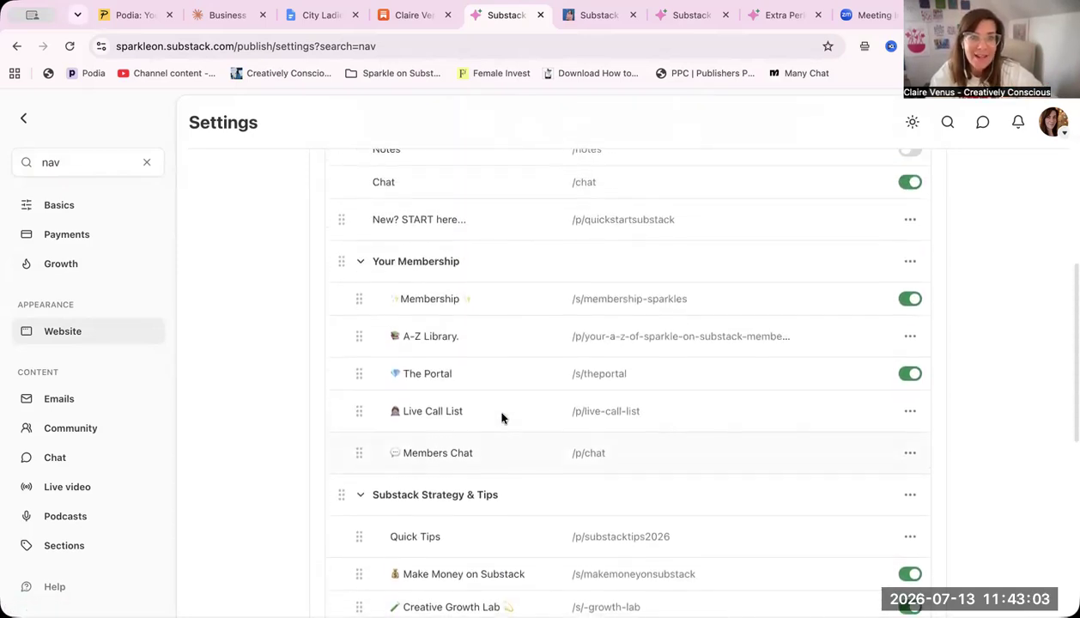
Move the Member Perks item into the navigation bar's Your Membership group, between Live Call List and Members Chat
scroll(502, 417, down, 5)
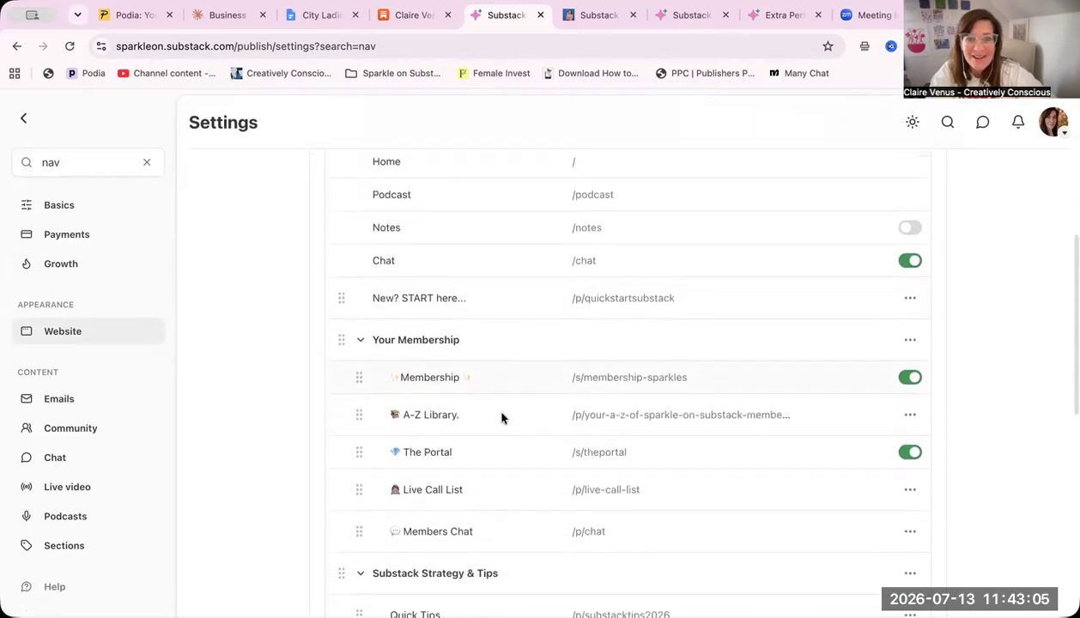
scroll(502, 418, down, 4)
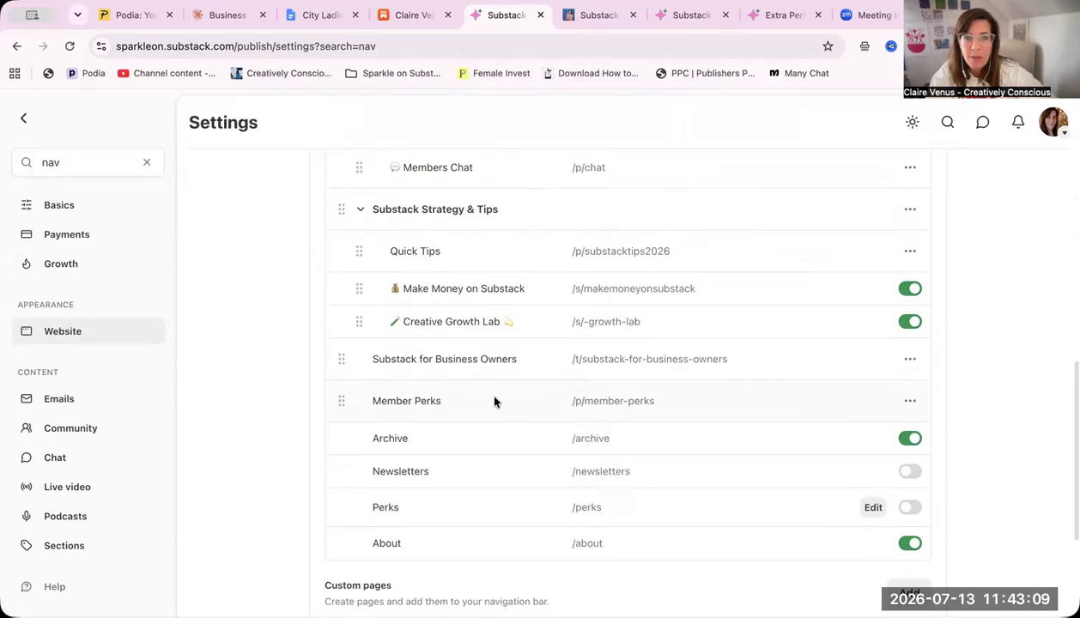
scroll(494, 400, up, 1)
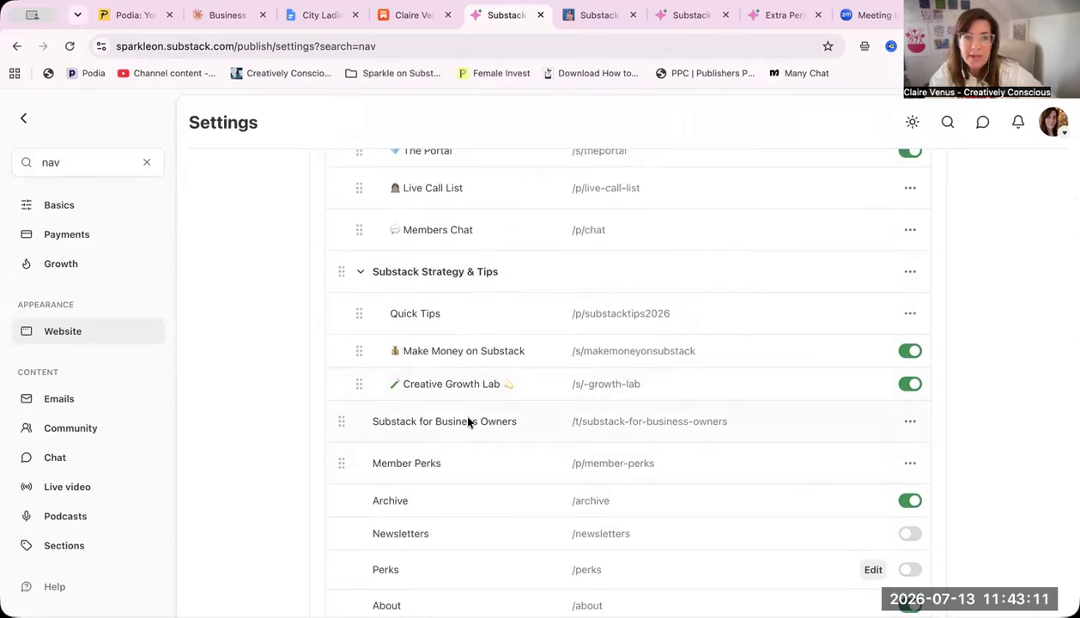
scroll(481, 438, up, 1)
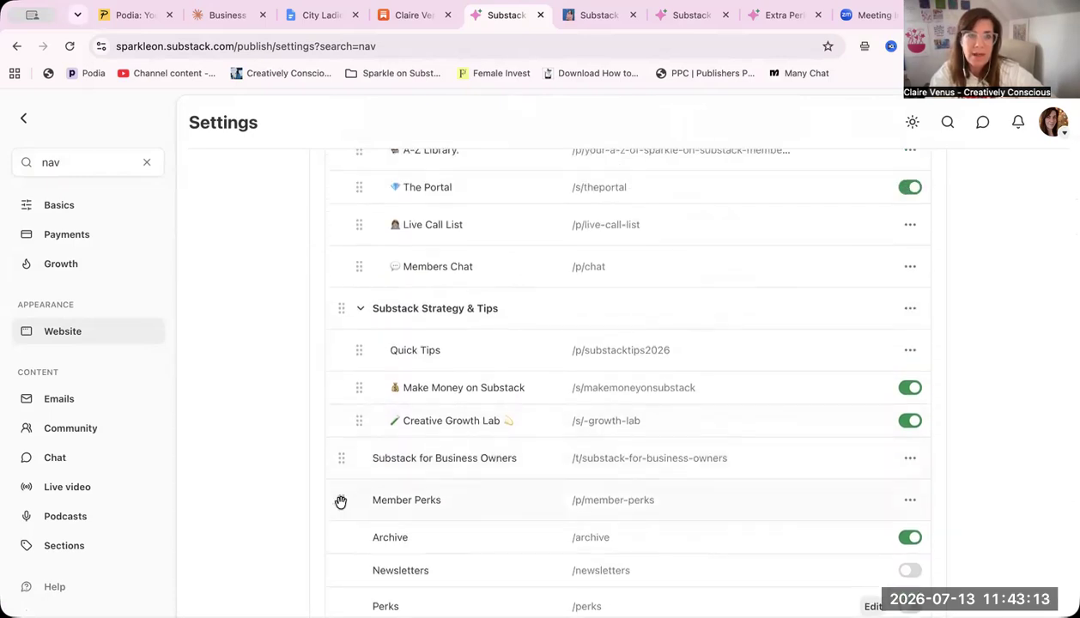
drag(341, 501, 410, 296)
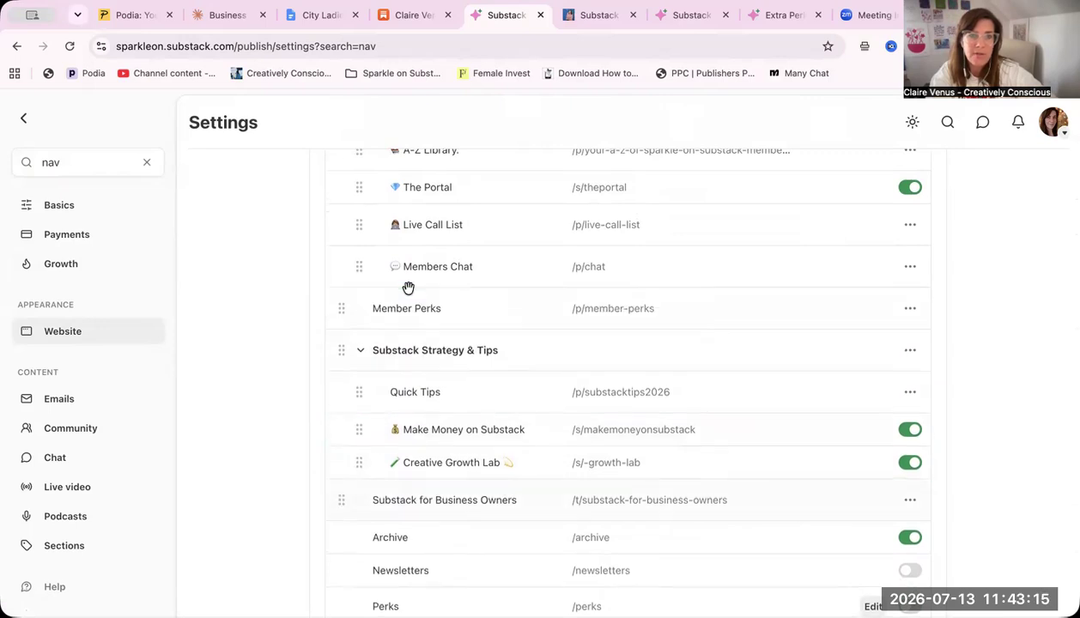
scroll(373, 288, up, 5)
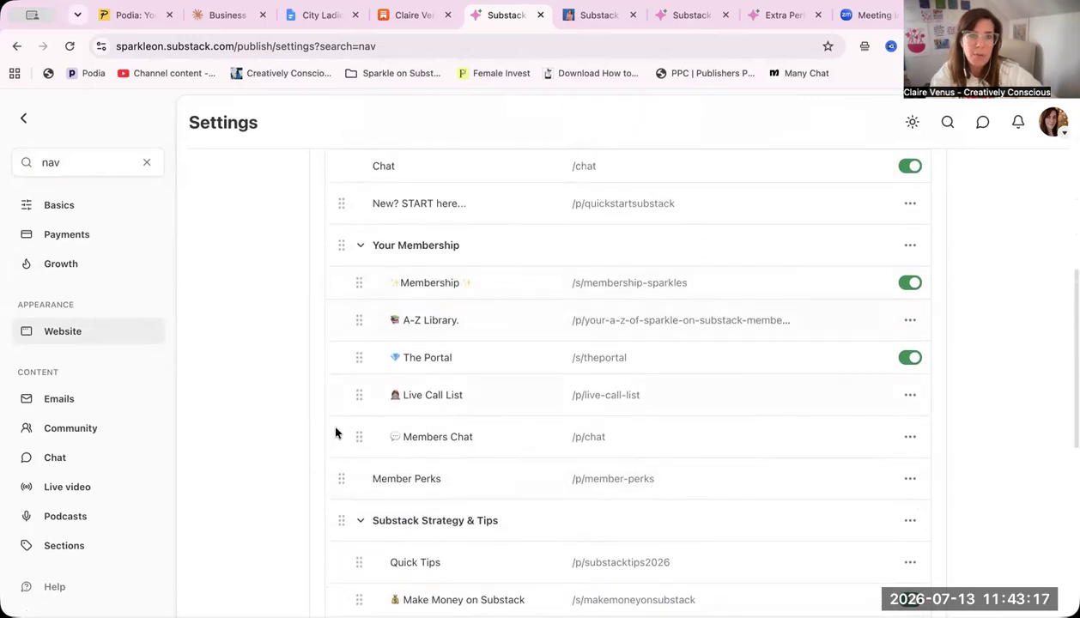
drag(339, 475, 430, 241)
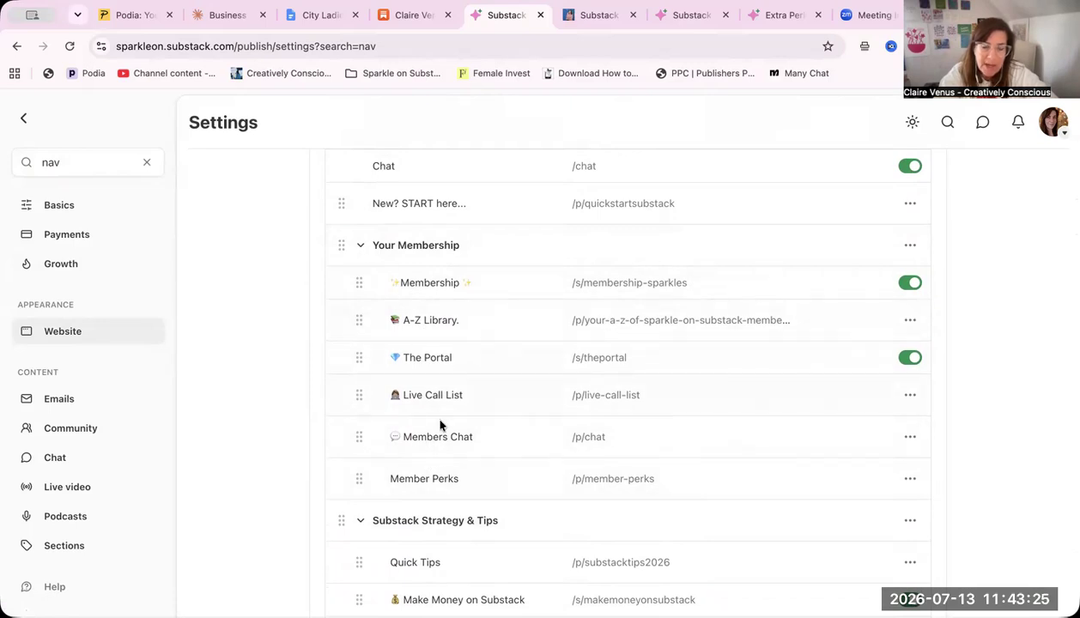
drag(361, 479, 386, 419)
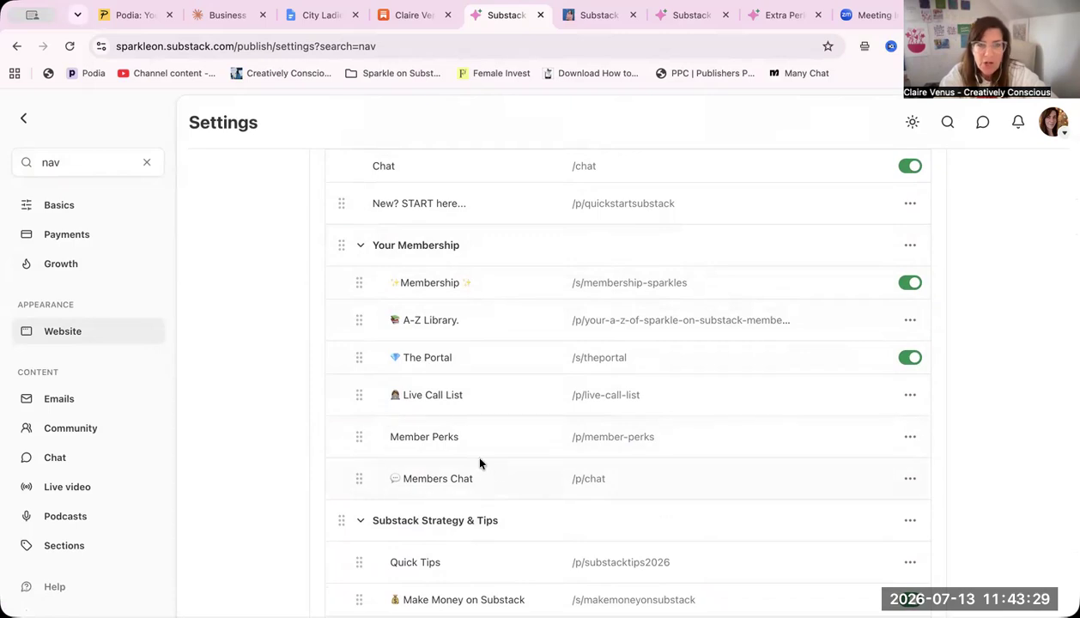
scroll(530, 321, down, 10)
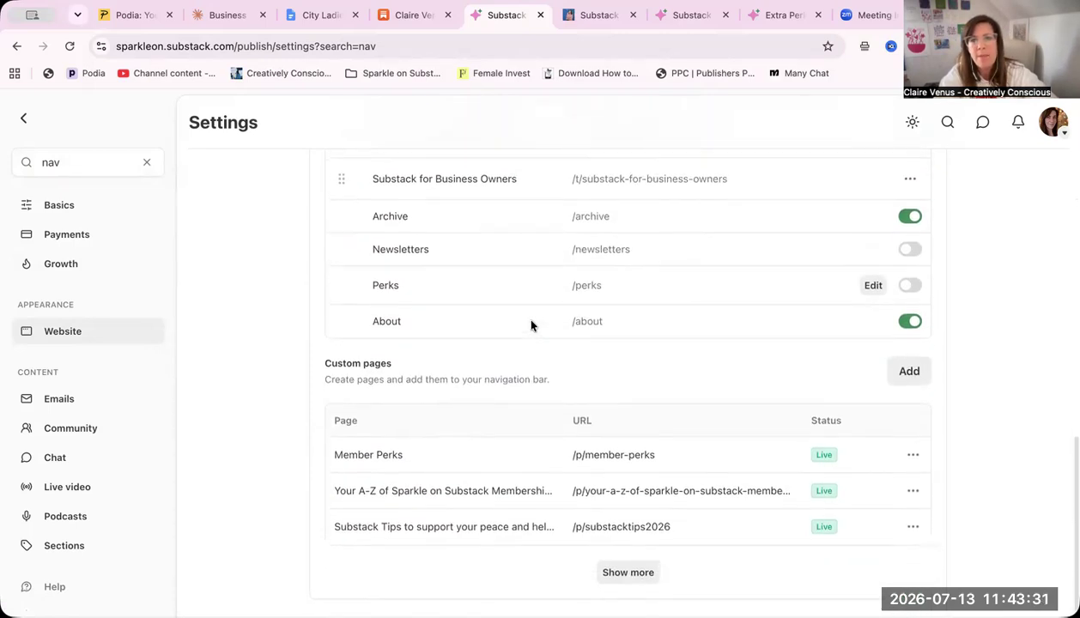
scroll(530, 321, up, 10)
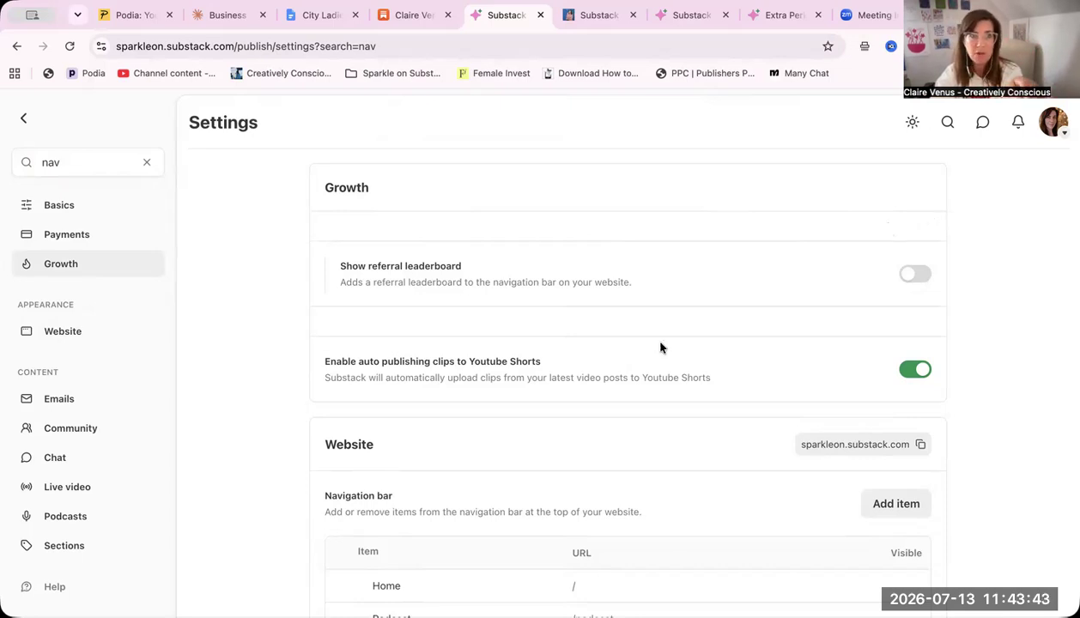
Clear the settings search and open the publication's live website from its dashboard
click(146, 164)
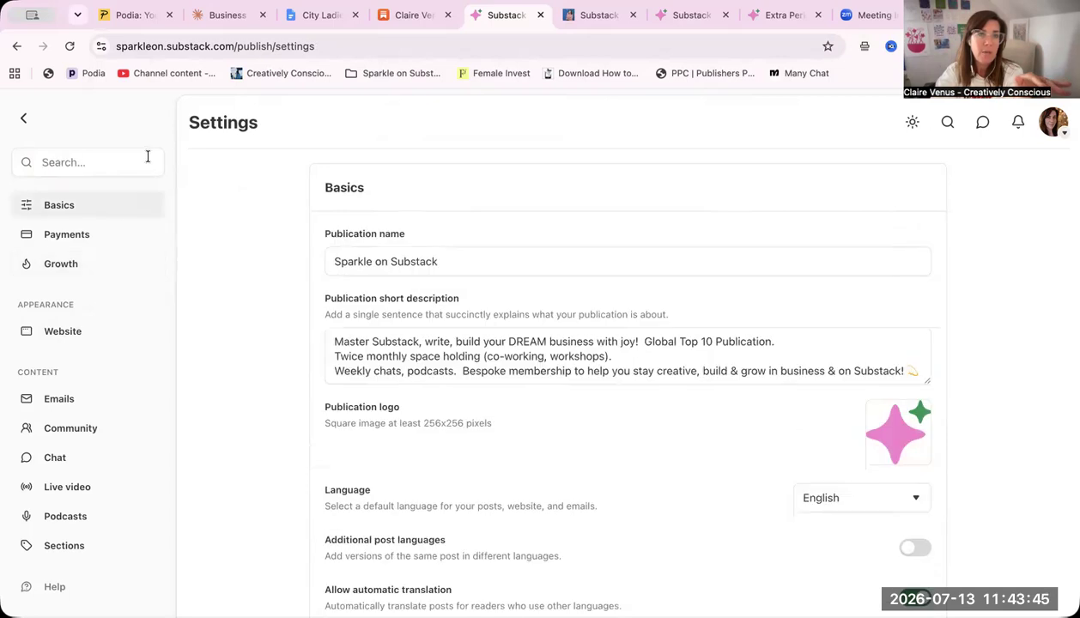
click(22, 118)
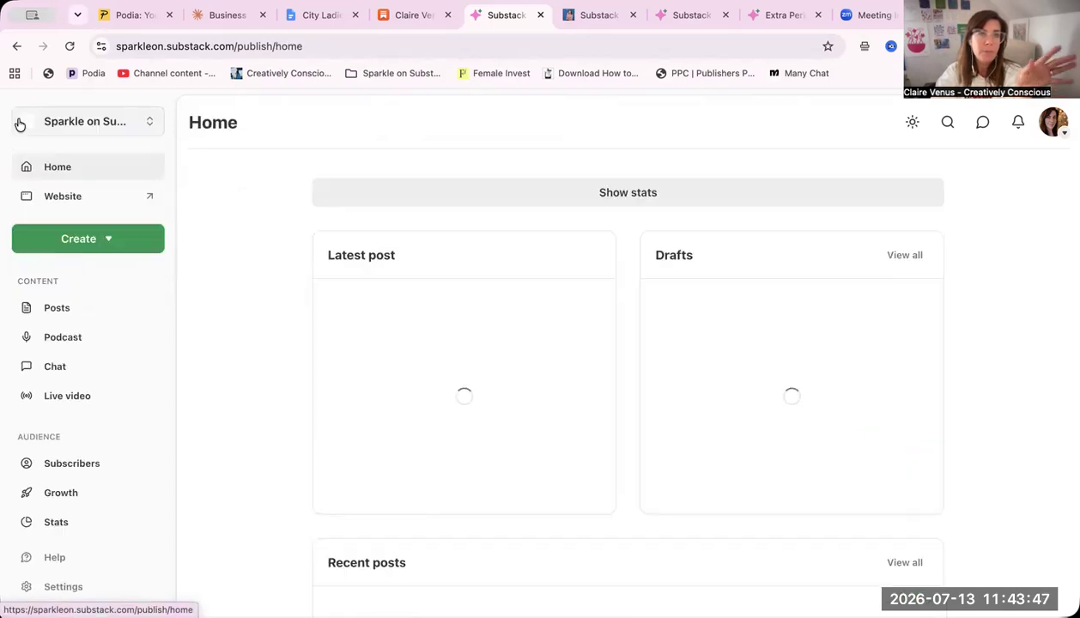
click(85, 197)
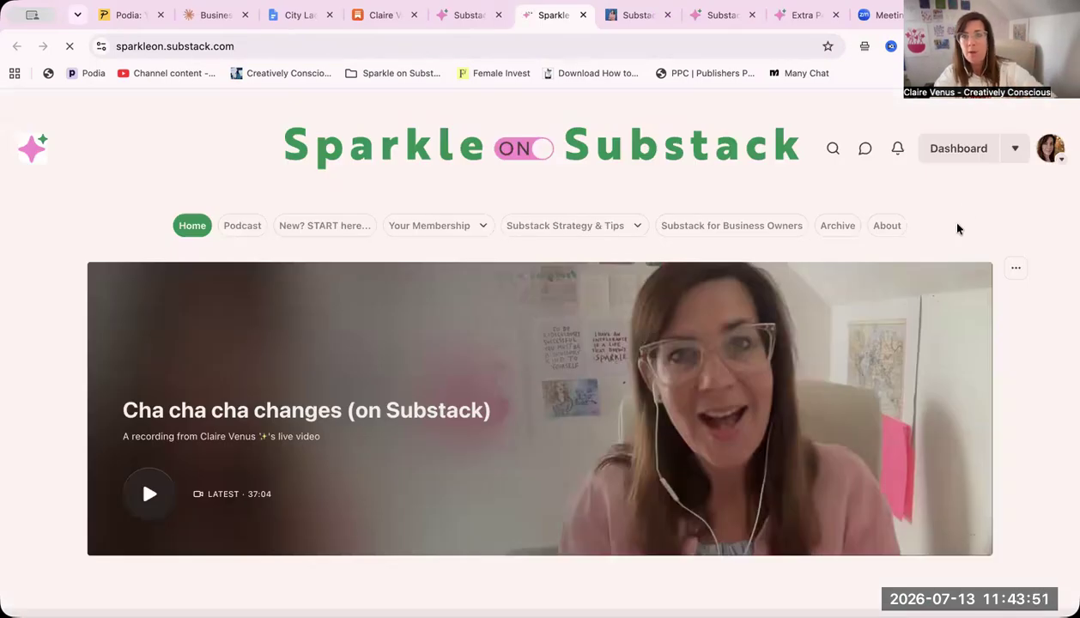
View the Member Perks page through the site's Your Membership navigation group and return to the home page
click(482, 226)
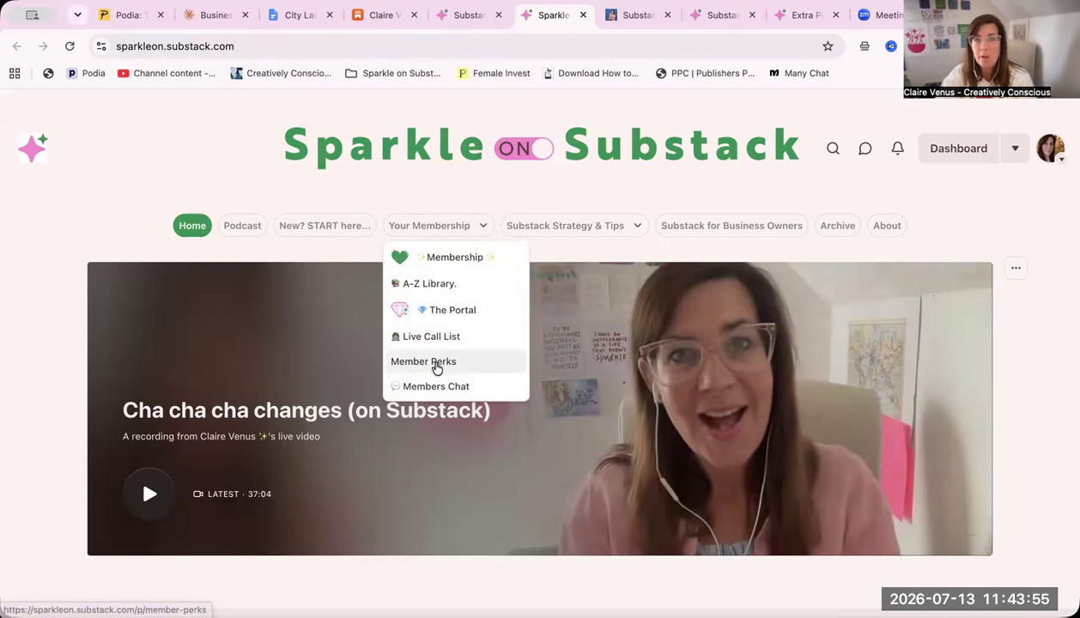
click(436, 364)
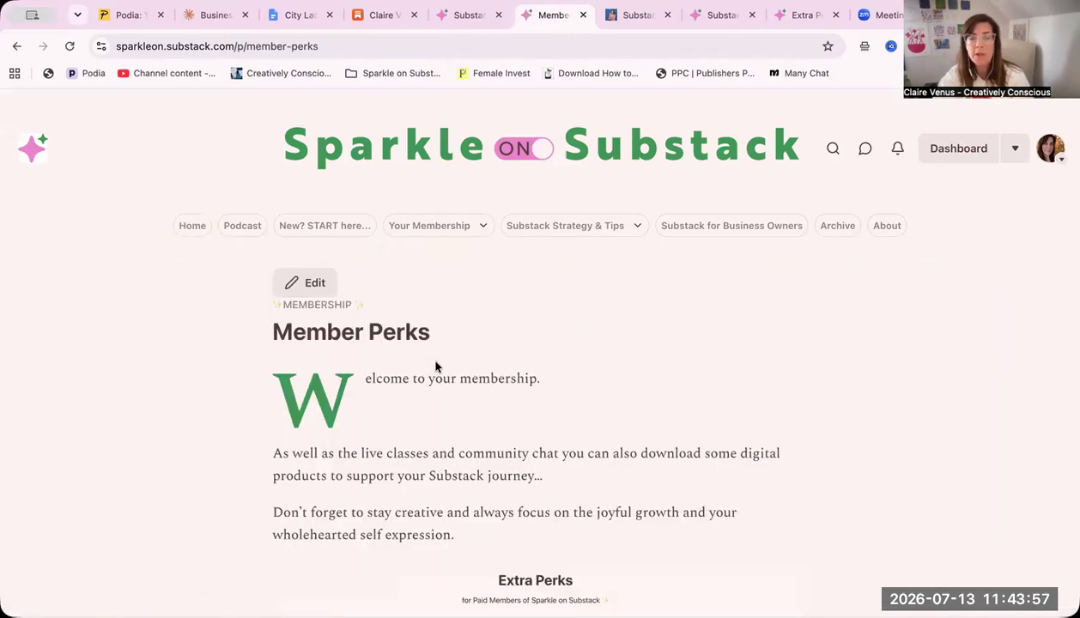
scroll(435, 367, down, 10)
scroll(435, 368, down, 3)
scroll(435, 368, up, 15)
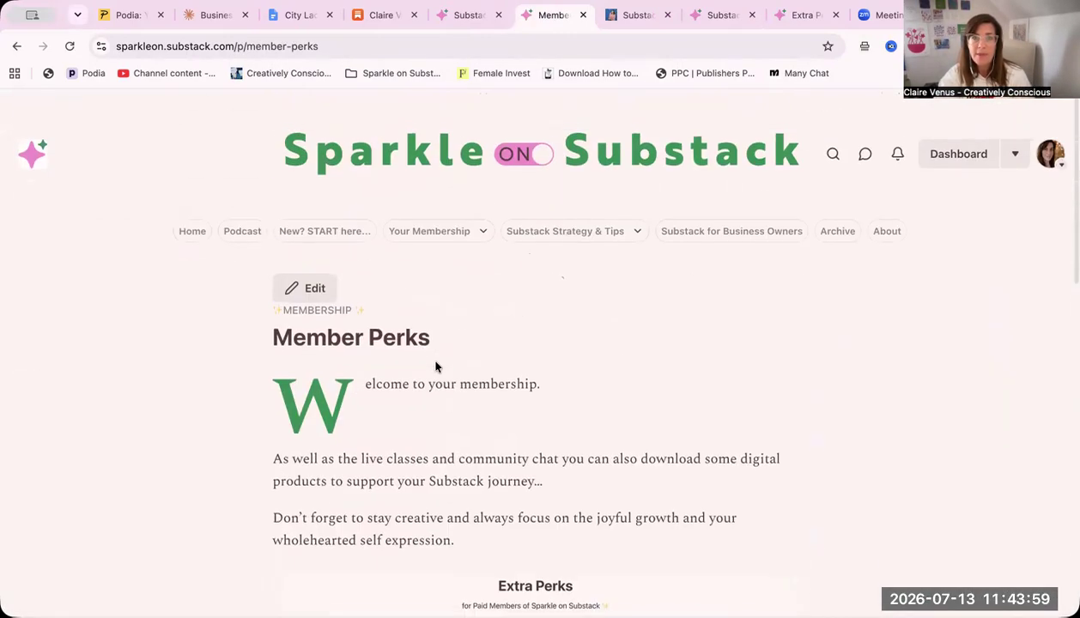
click(551, 149)
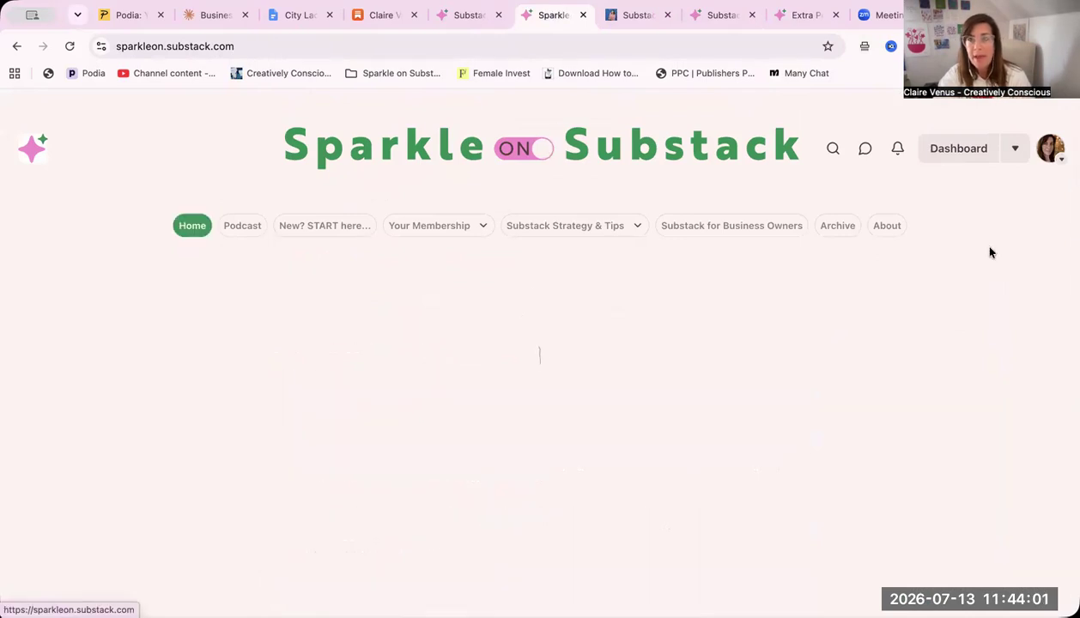